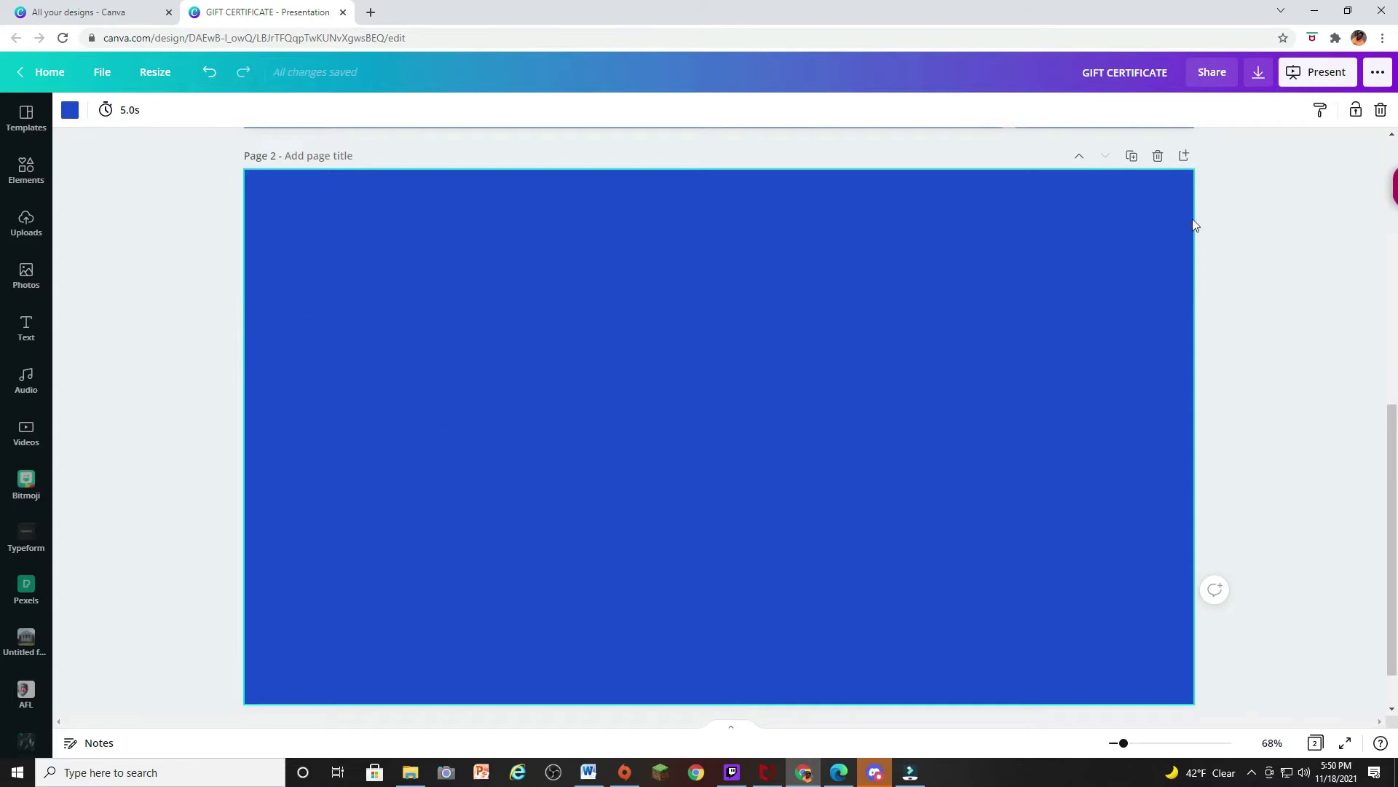
Delete page 2, add a fresh blank blue page in its place, and open the Elements library.
{"action": "left_click", "coordinate": [1158, 156]}
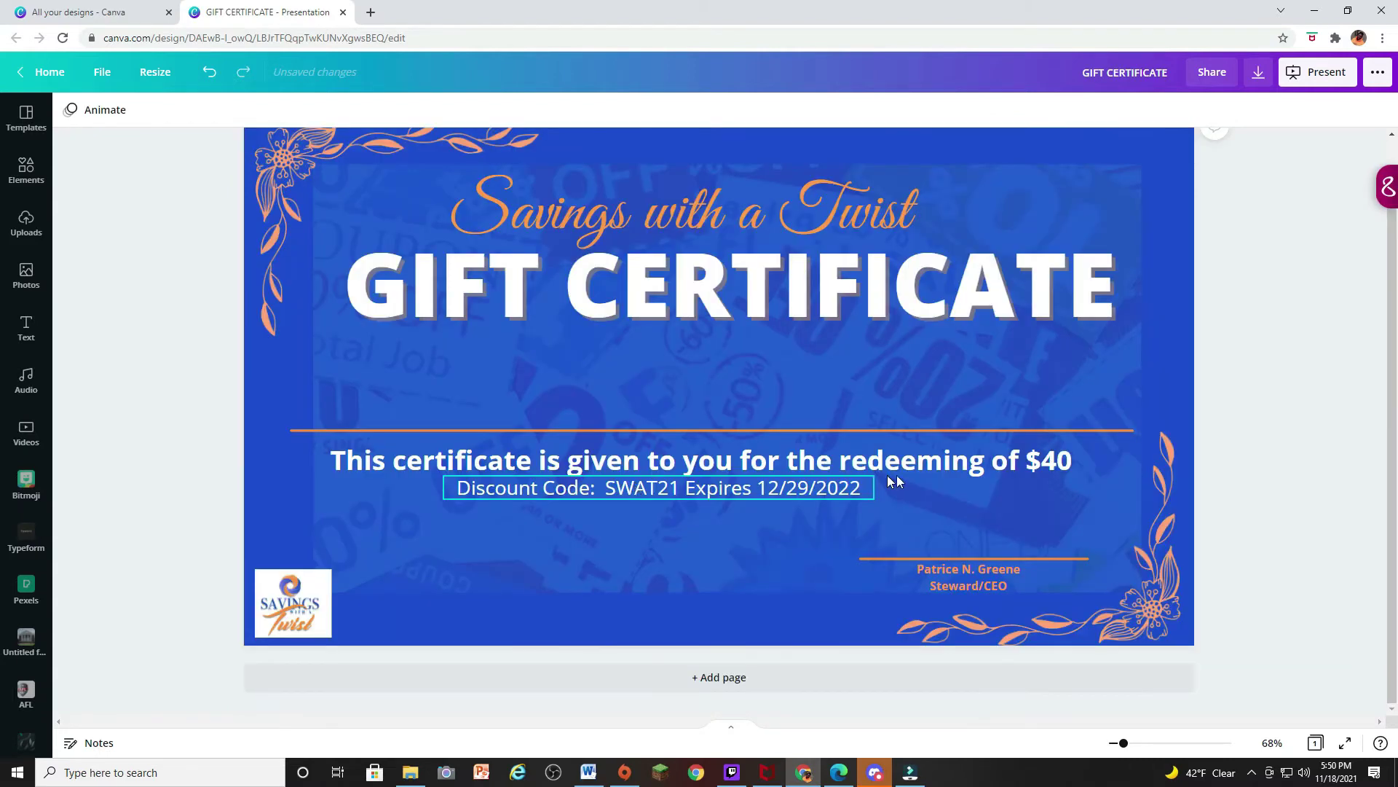
{"action": "left_click", "coordinate": [780, 676]}
{"action": "left_click", "coordinate": [1045, 245]}
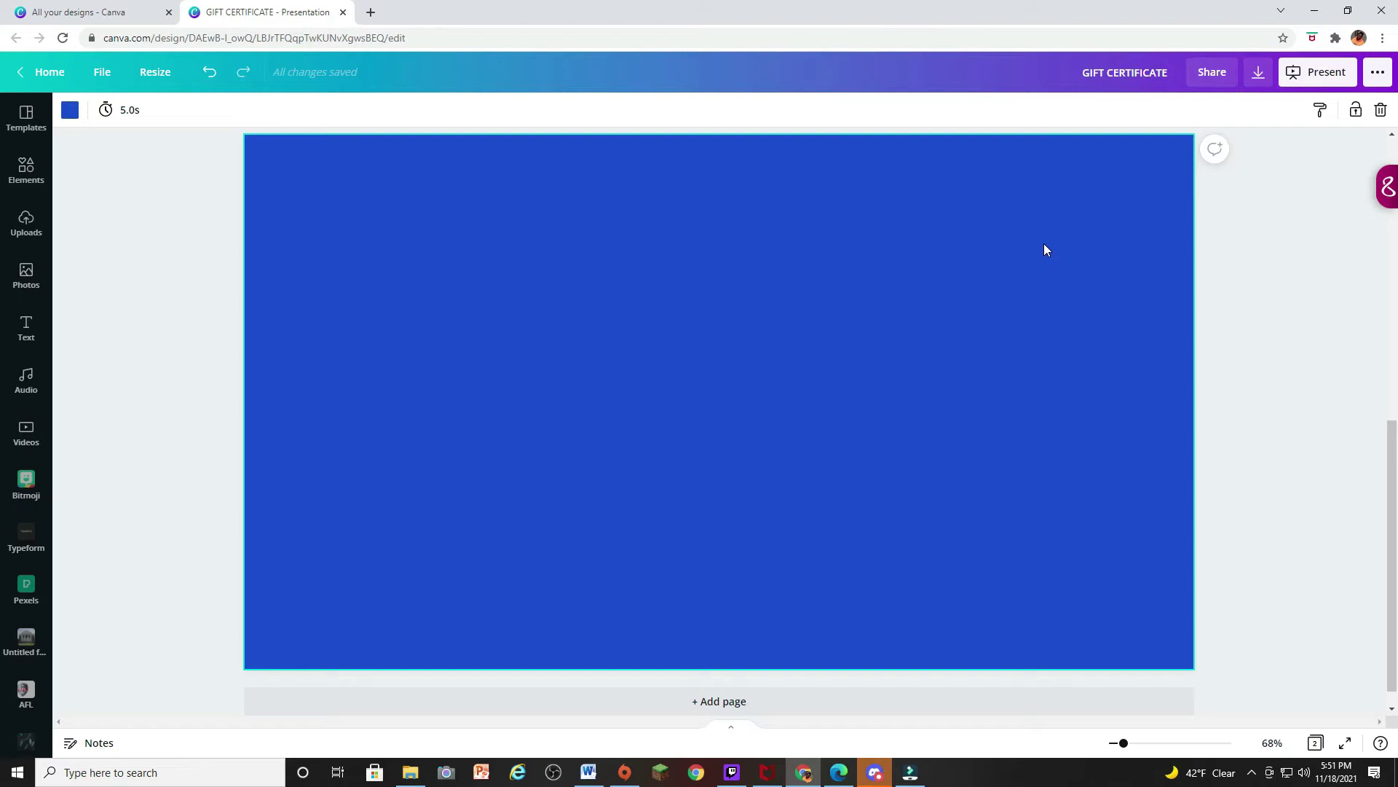
{"action": "left_click", "coordinate": [26, 168]}
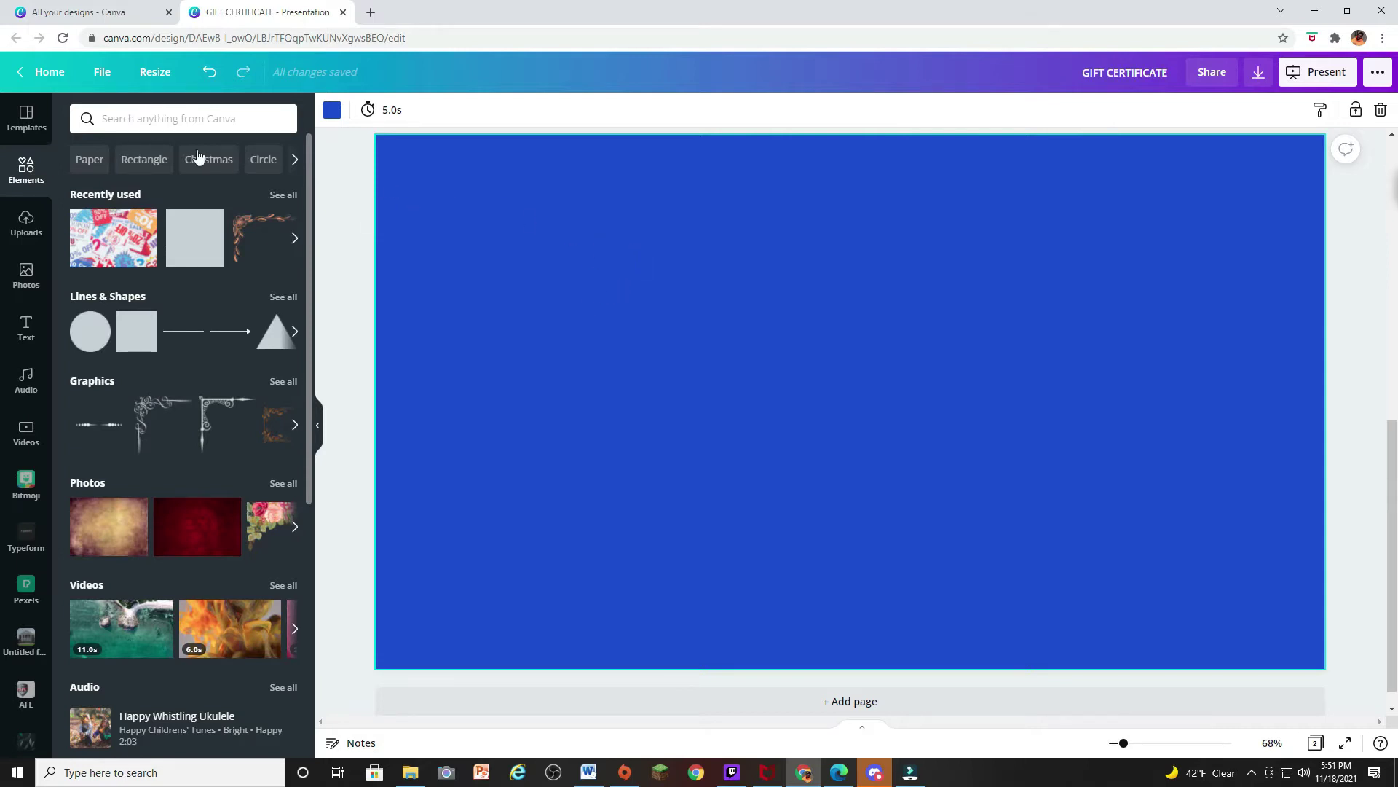
Search the Elements library for 'boarders' and browse the frame and corner results.
{"action": "left_click", "coordinate": [167, 124]}
{"action": "type", "text": "boarders"}
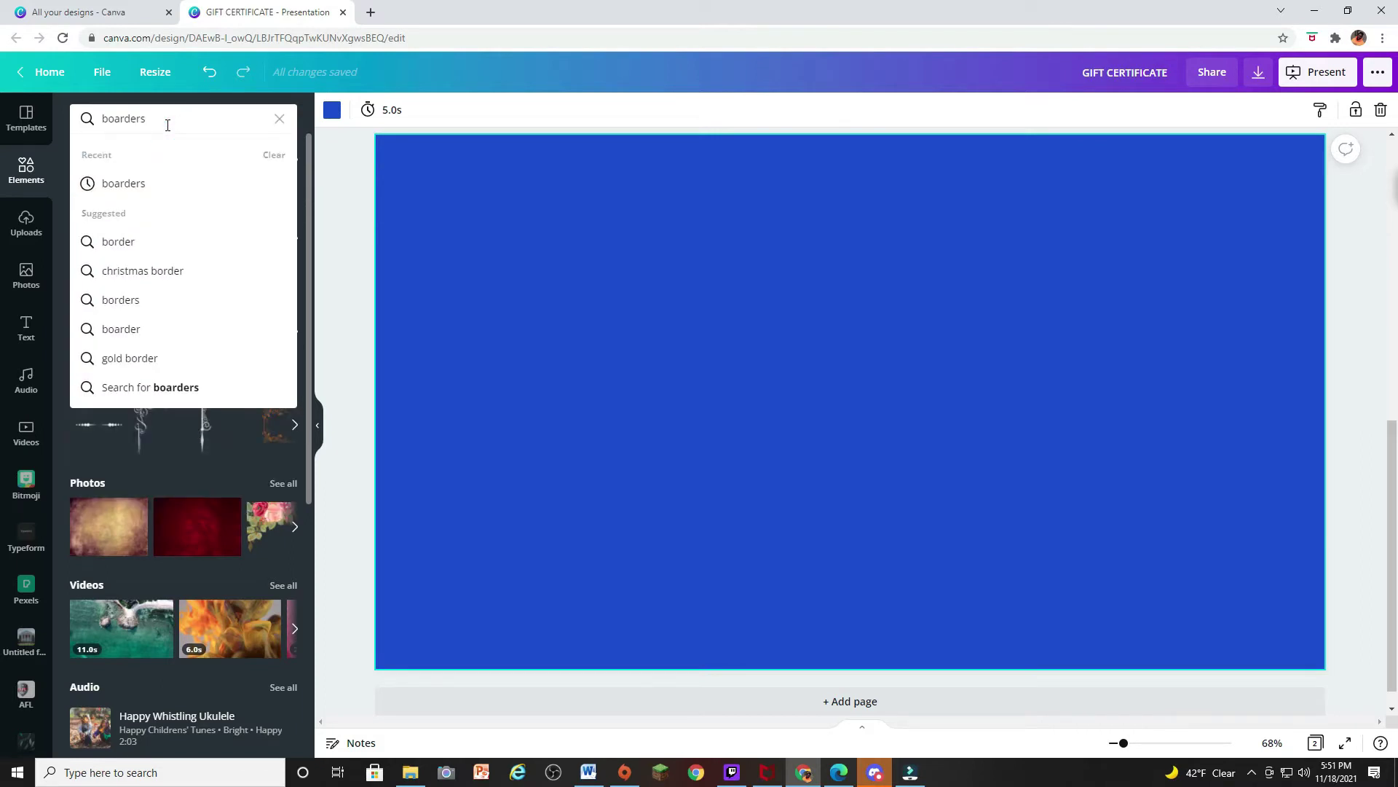
{"action": "left_click", "coordinate": [146, 178]}
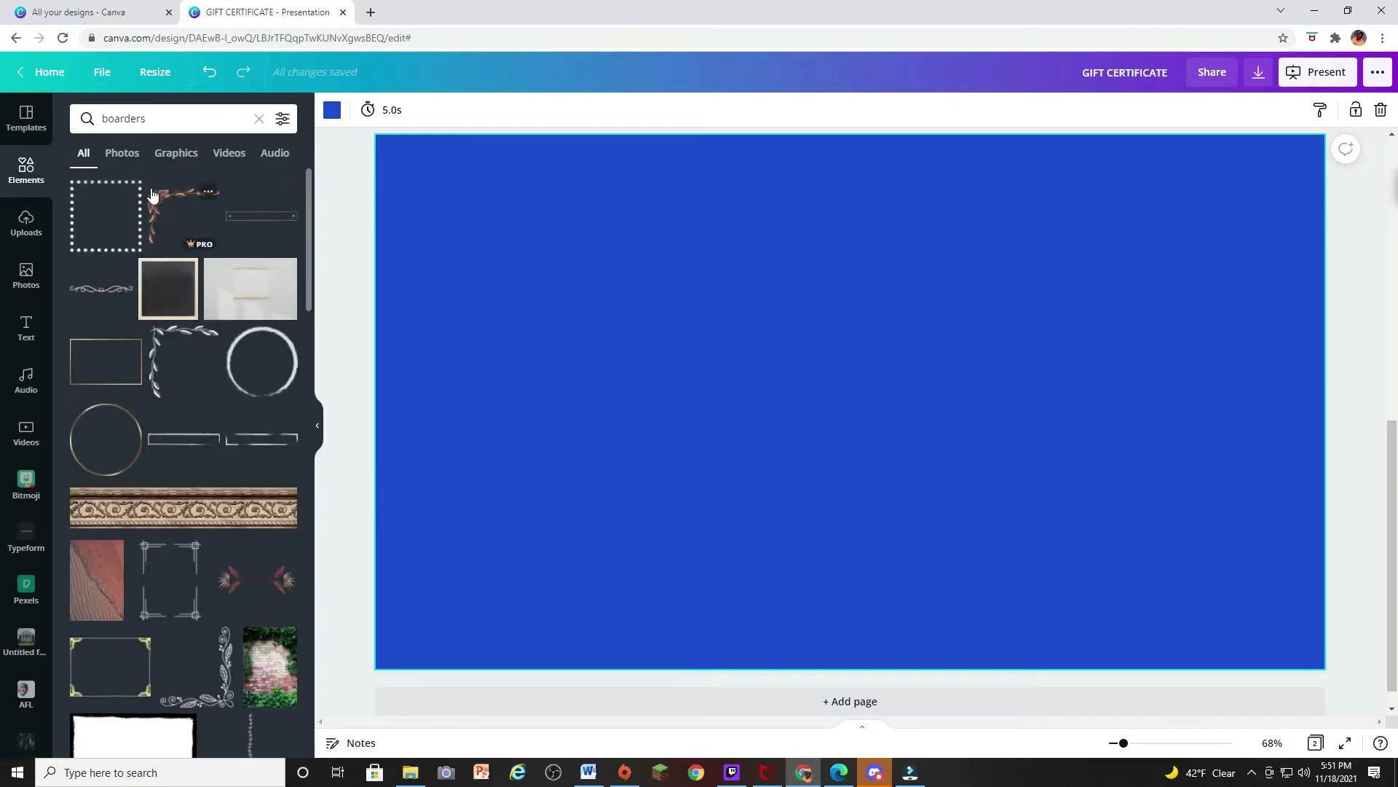
{"action": "scroll", "coordinate": [519, 365], "scroll_direction": "up", "scroll_amount": 4}
{"action": "scroll", "coordinate": [518, 365], "scroll_direction": "up", "scroll_amount": 4}
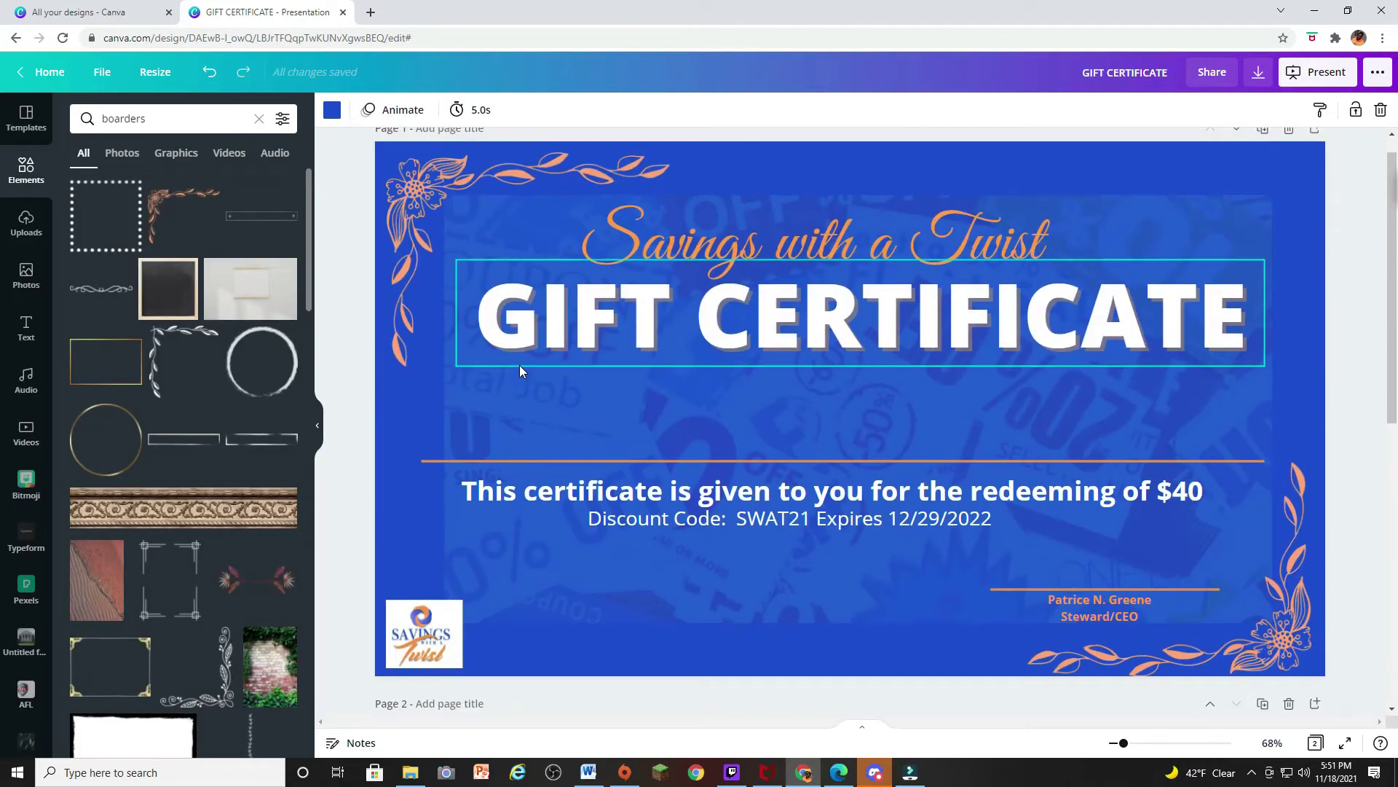
{"action": "scroll", "coordinate": [518, 365], "scroll_direction": "down", "scroll_amount": 8}
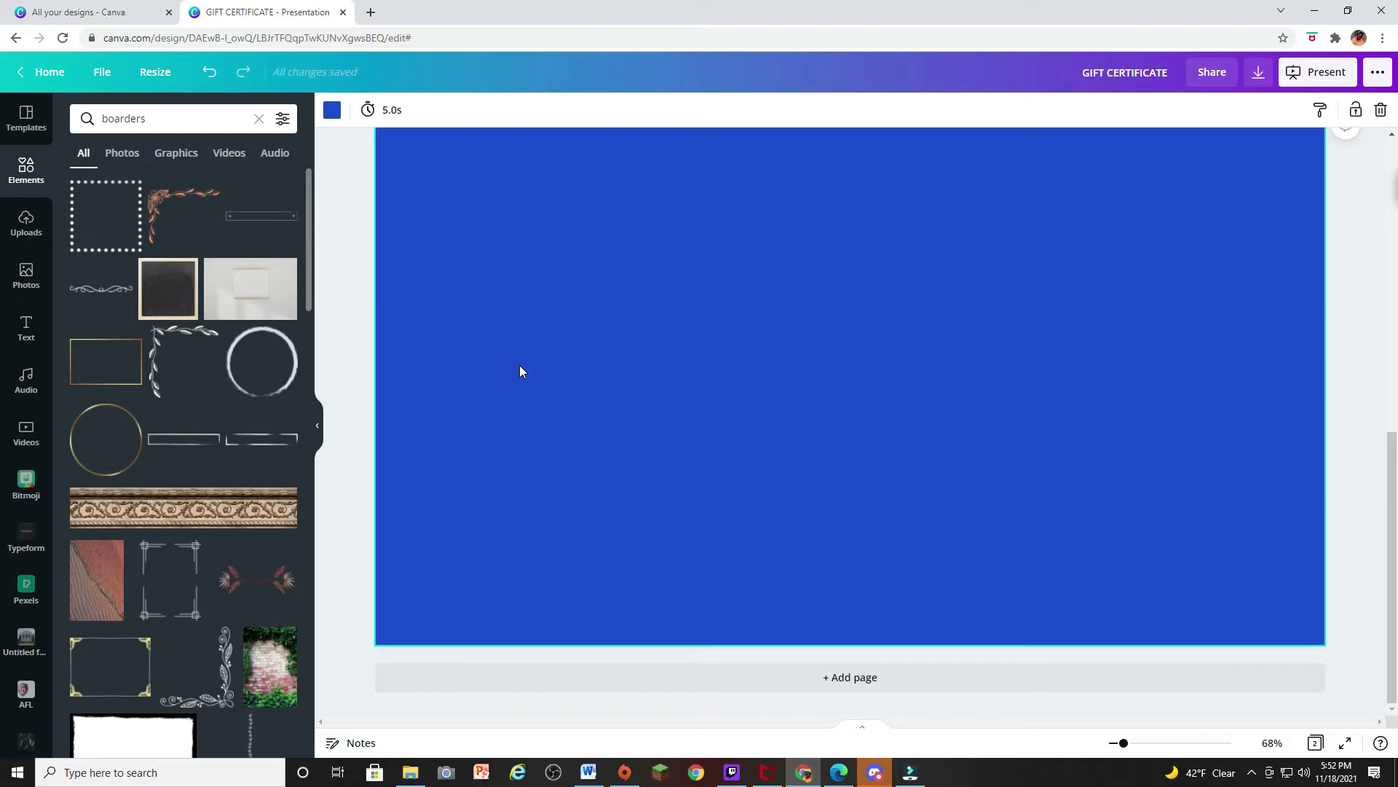
Place the orange floral corner top-left and a vertically and horizontally flipped copy bottom-right.
{"action": "left_click", "coordinate": [175, 206]}
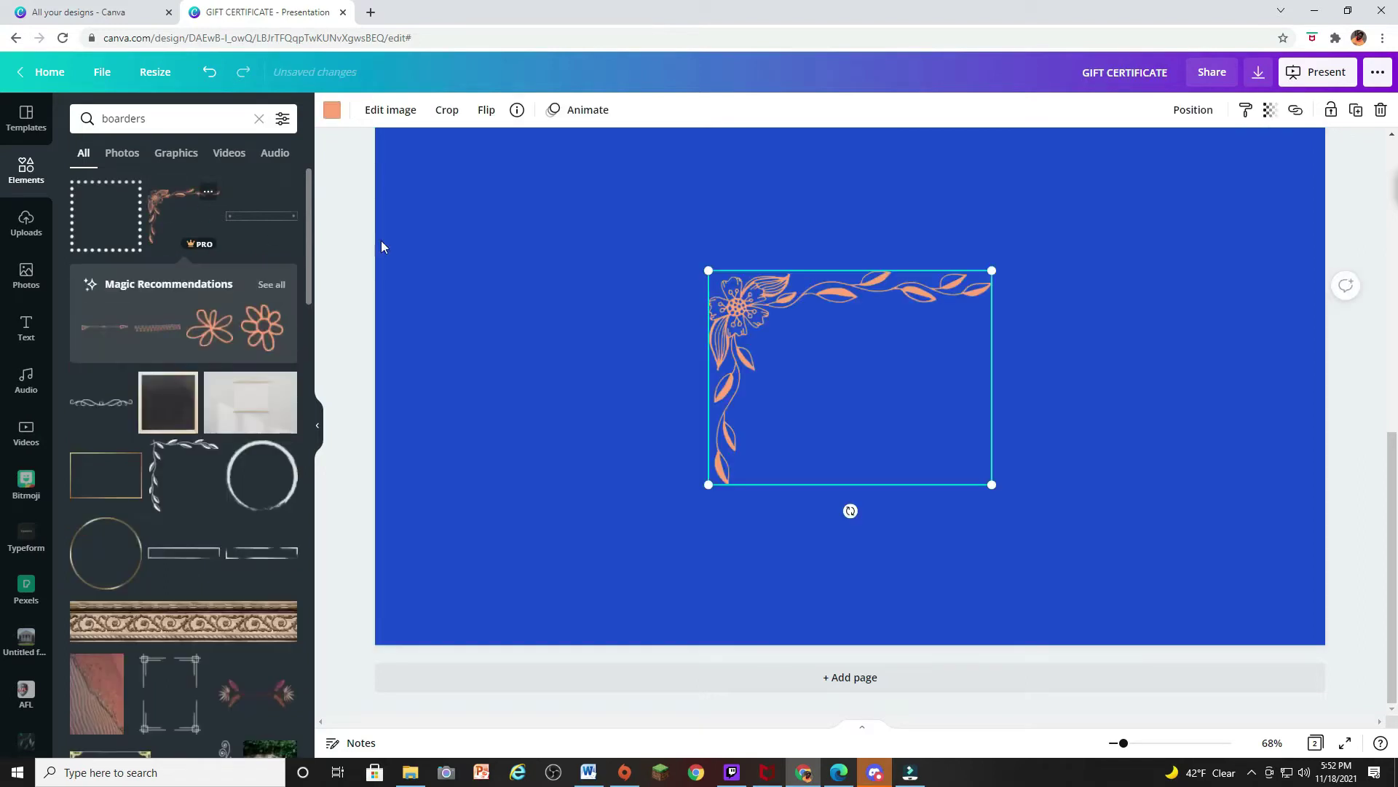
{"action": "left_click_drag", "start_coordinate": [711, 296], "coordinate": [418, 179]}
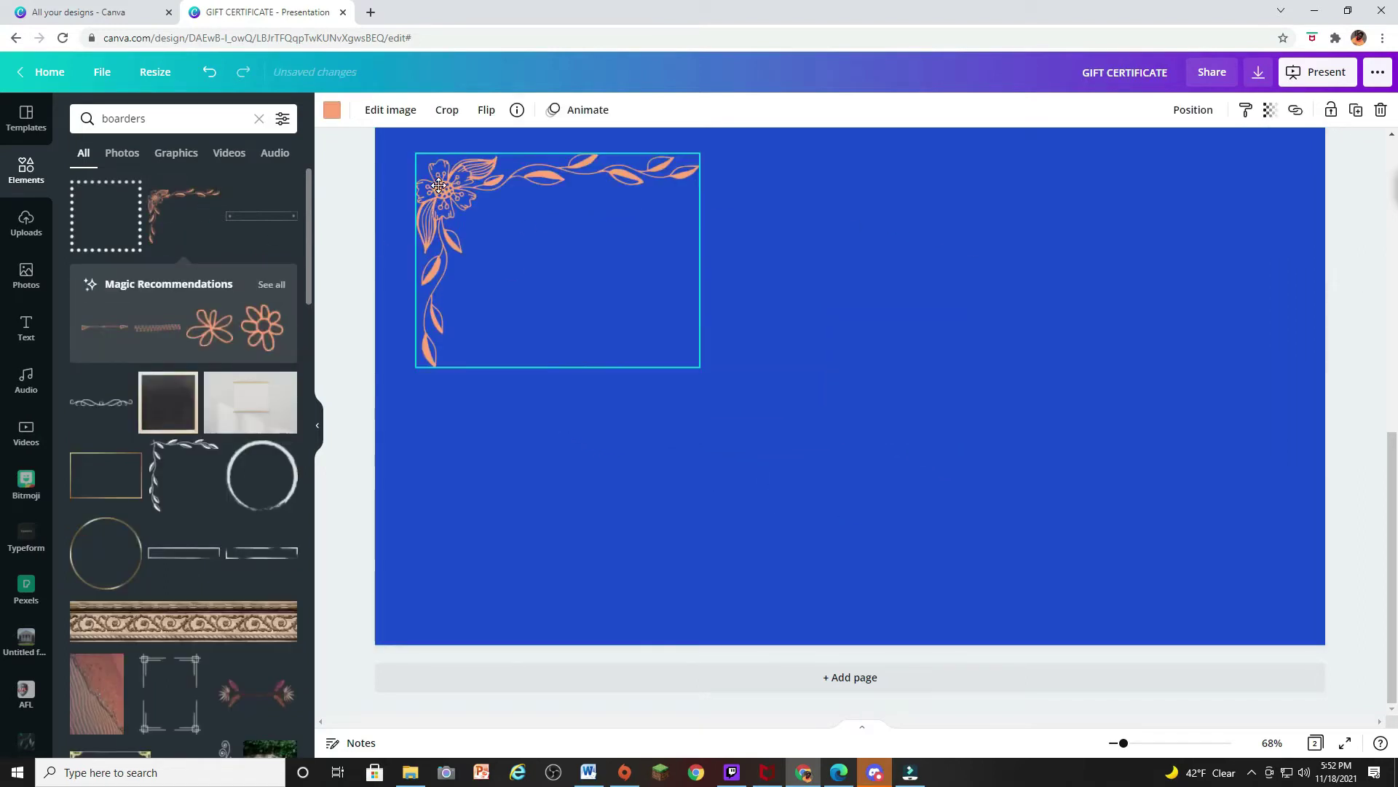
{"action": "left_click", "coordinate": [1356, 109]}
{"action": "left_click_drag", "start_coordinate": [603, 277], "coordinate": [1091, 442]}
{"action": "left_click", "coordinate": [483, 117]}
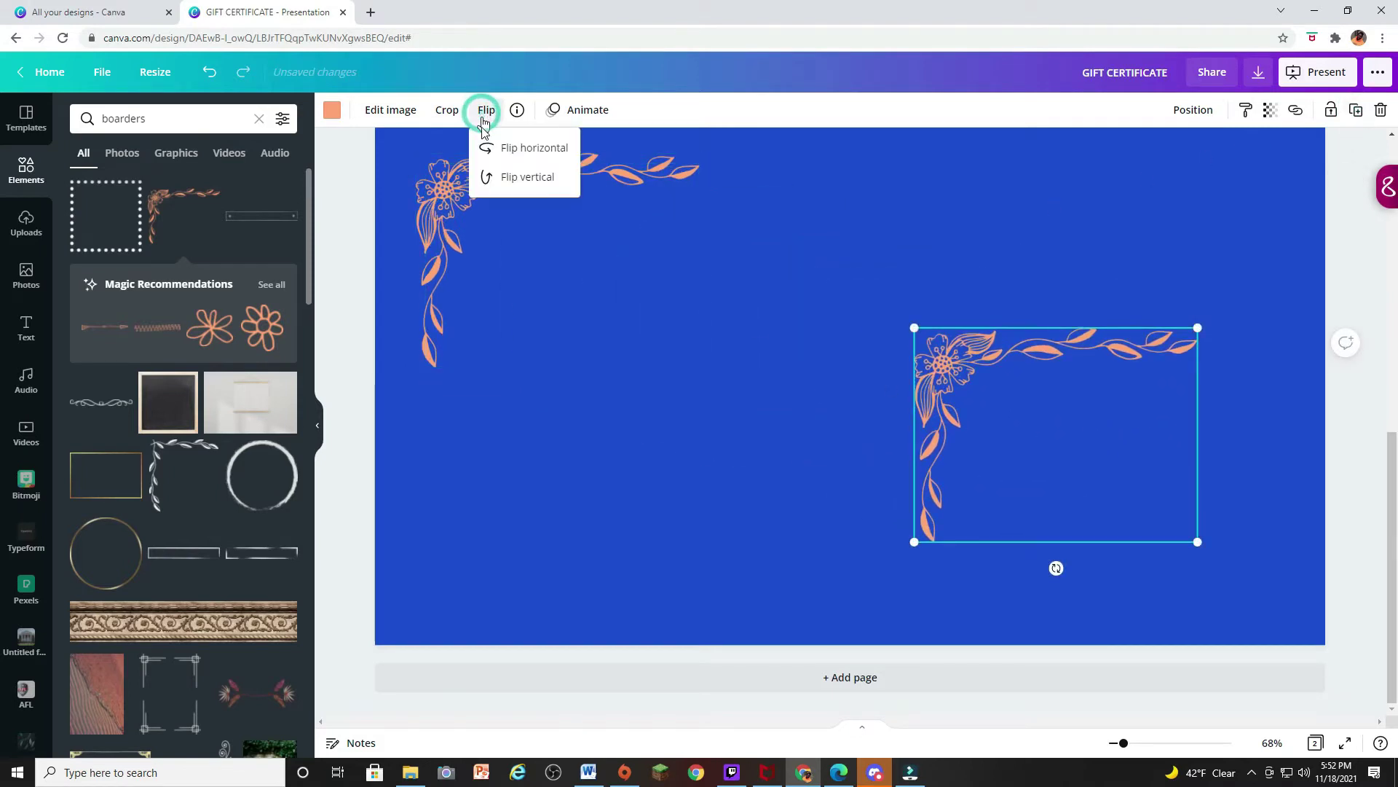
{"action": "left_click", "coordinate": [488, 178]}
{"action": "left_click", "coordinate": [526, 149]}
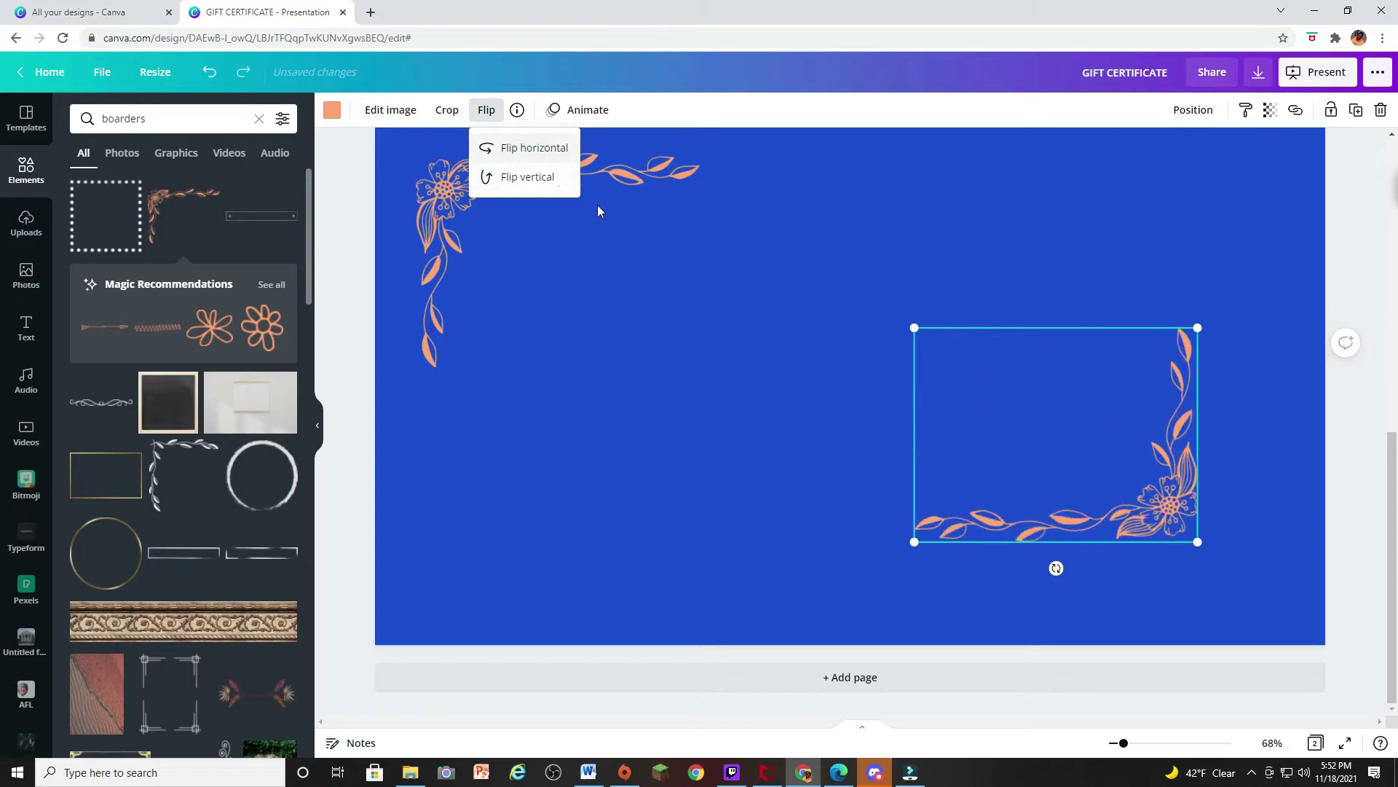
{"action": "left_click_drag", "start_coordinate": [1030, 401], "coordinate": [1143, 489]}
{"action": "left_click", "coordinate": [520, 217]}
{"action": "left_click_drag", "start_coordinate": [520, 217], "coordinate": [500, 202]}
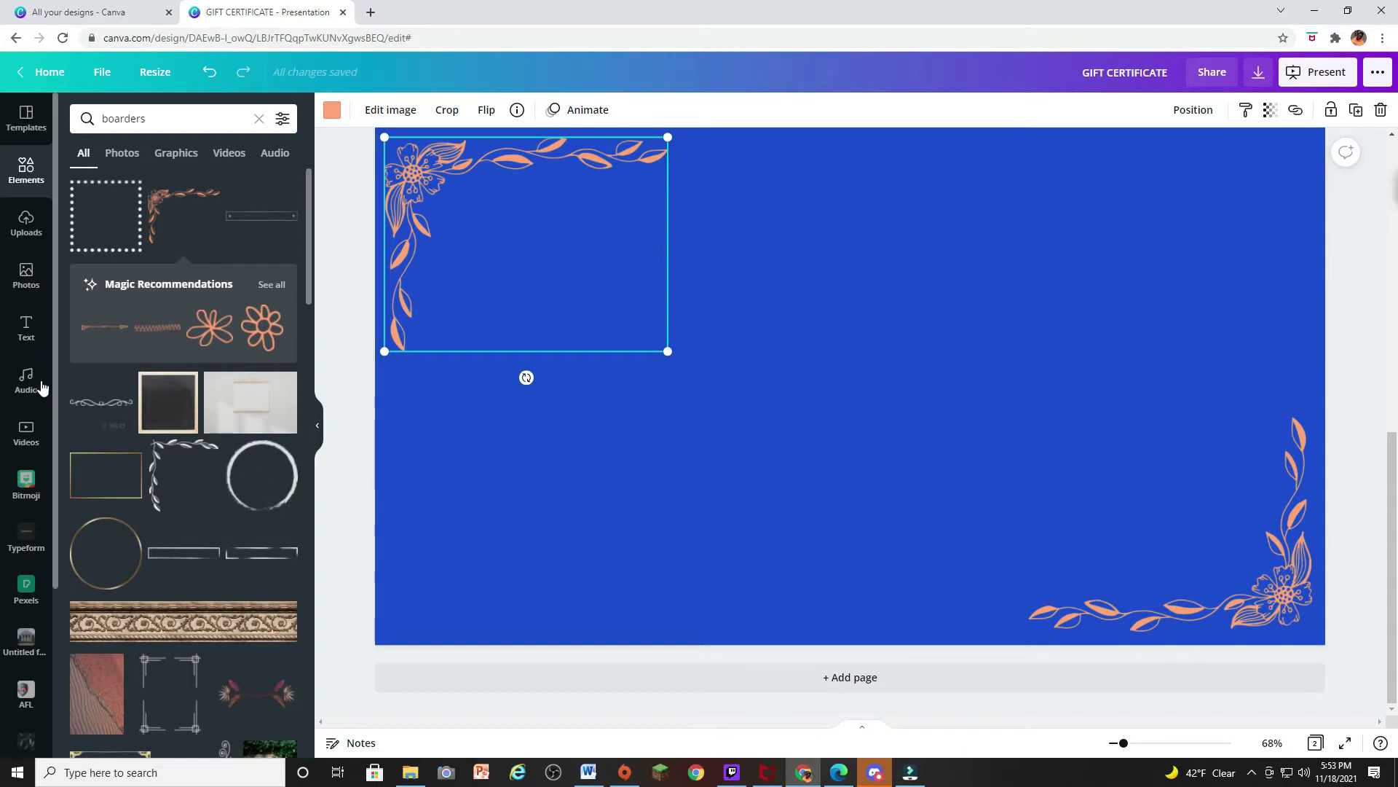
Add an 'Add a heading' text box, widen it, and move it to the page's upper middle.
{"action": "left_click", "coordinate": [26, 327]}
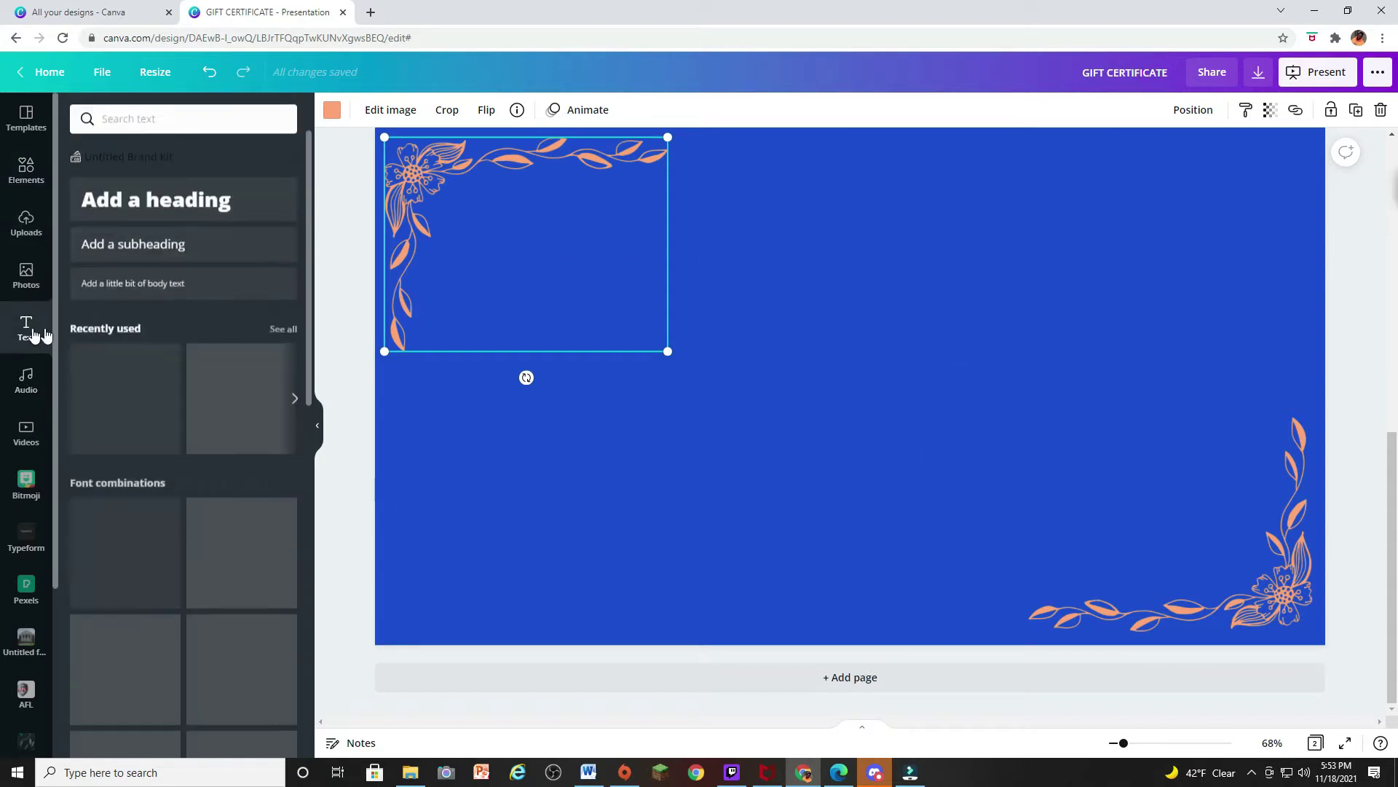
{"action": "left_click", "coordinate": [212, 211]}
{"action": "left_click_drag", "start_coordinate": [668, 428], "coordinate": [943, 439]}
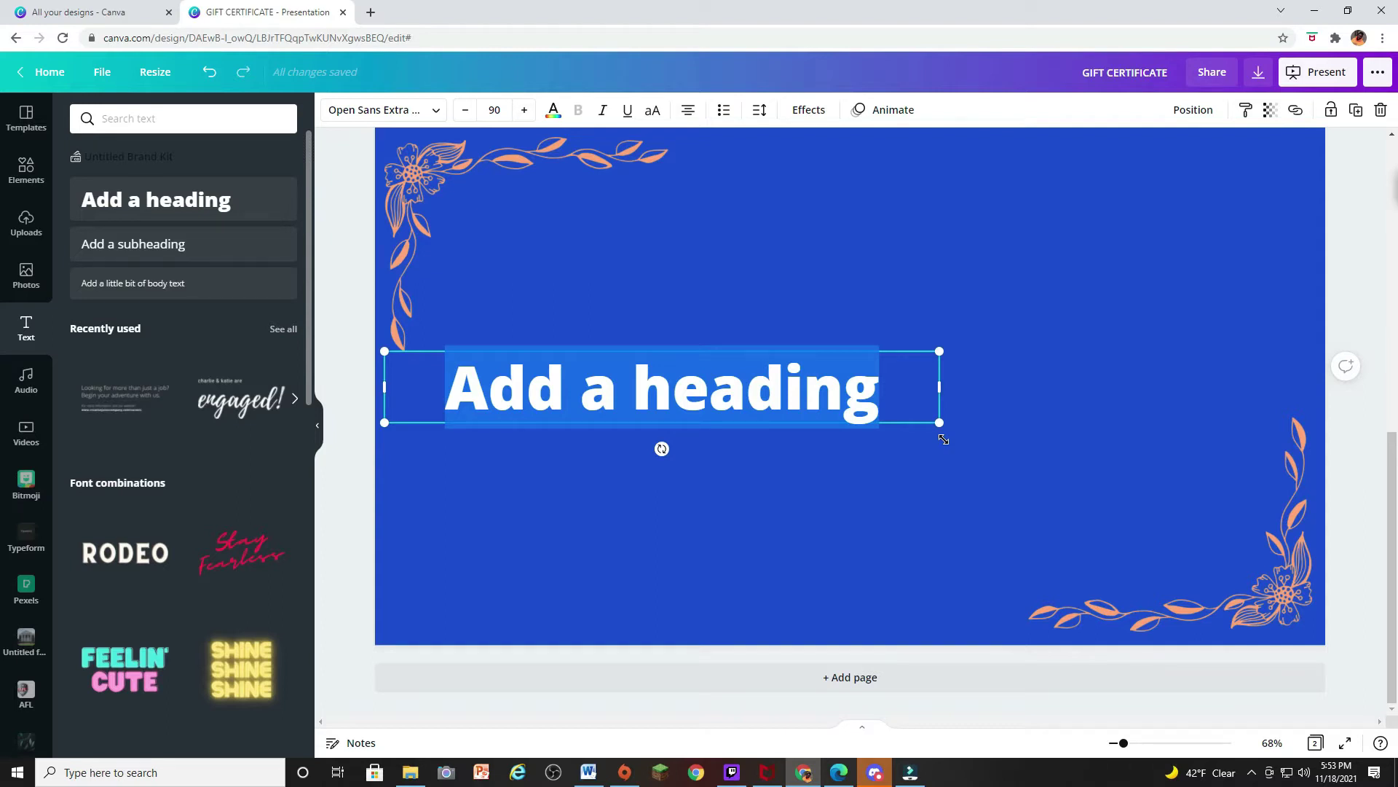
{"action": "left_click_drag", "start_coordinate": [732, 351], "coordinate": [866, 260]}
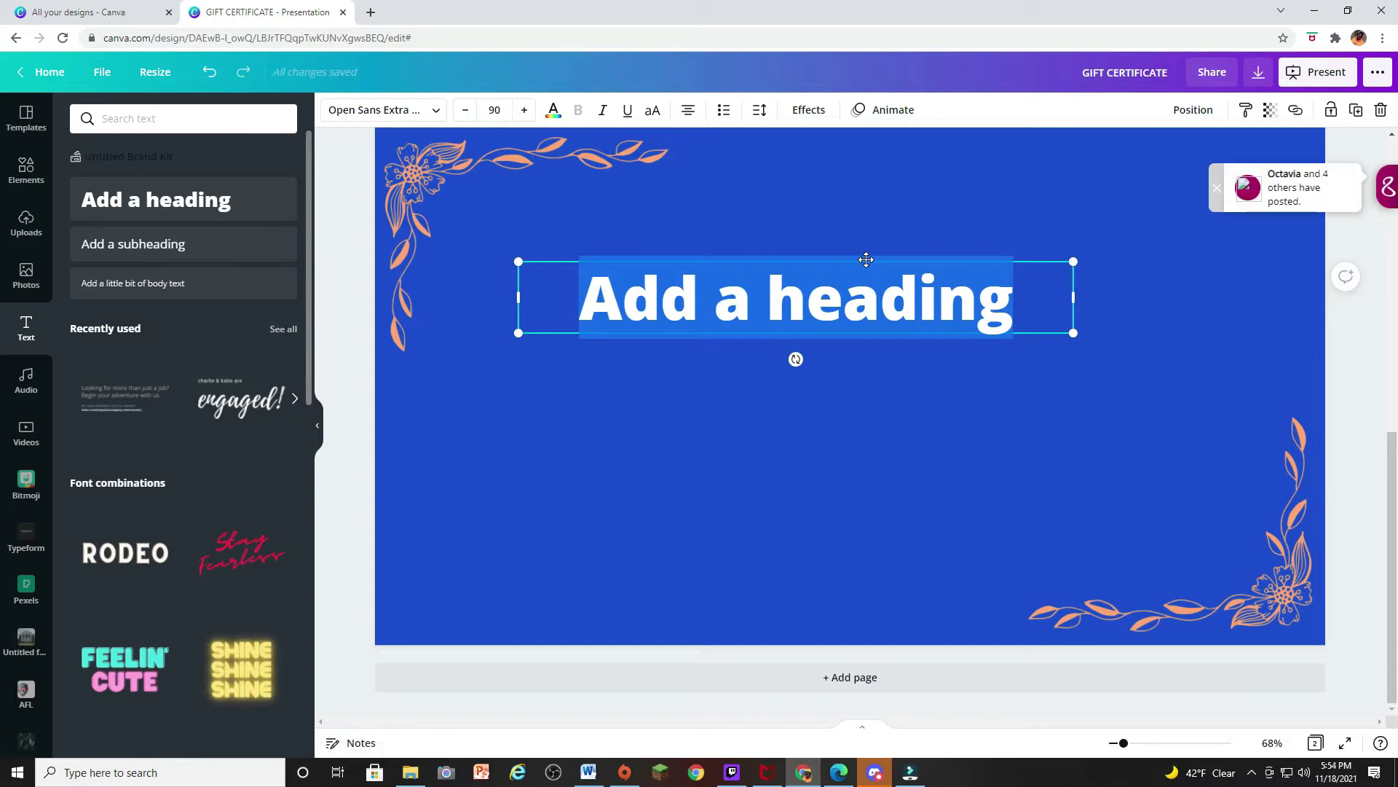
{"action": "left_click_drag", "start_coordinate": [1081, 288], "coordinate": [580, 283]}
Replace the placeholder heading text with 'Gift Certificate'.
{"action": "left_click", "coordinate": [1059, 297]}
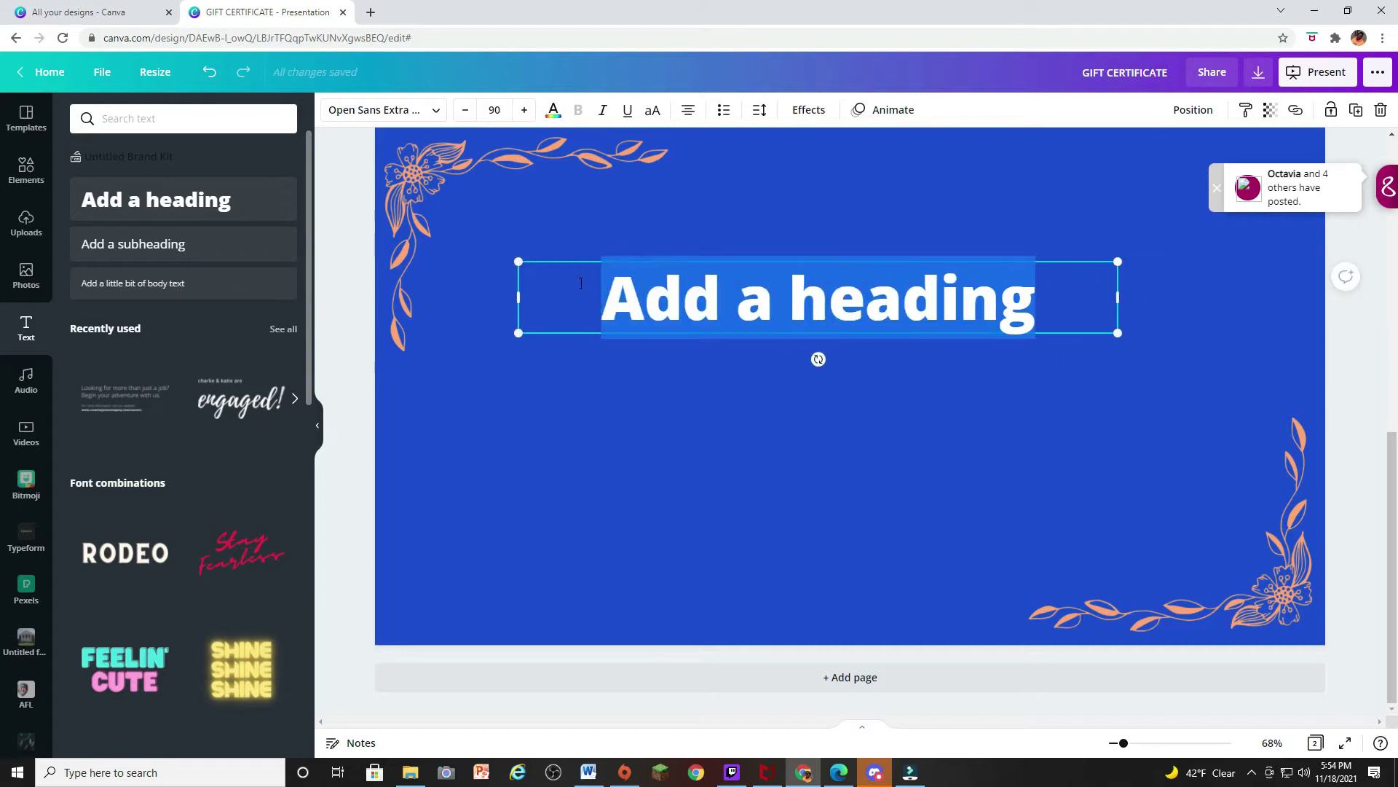
{"action": "key", "text": "BackSpace"}
{"action": "type", "text": "G"}
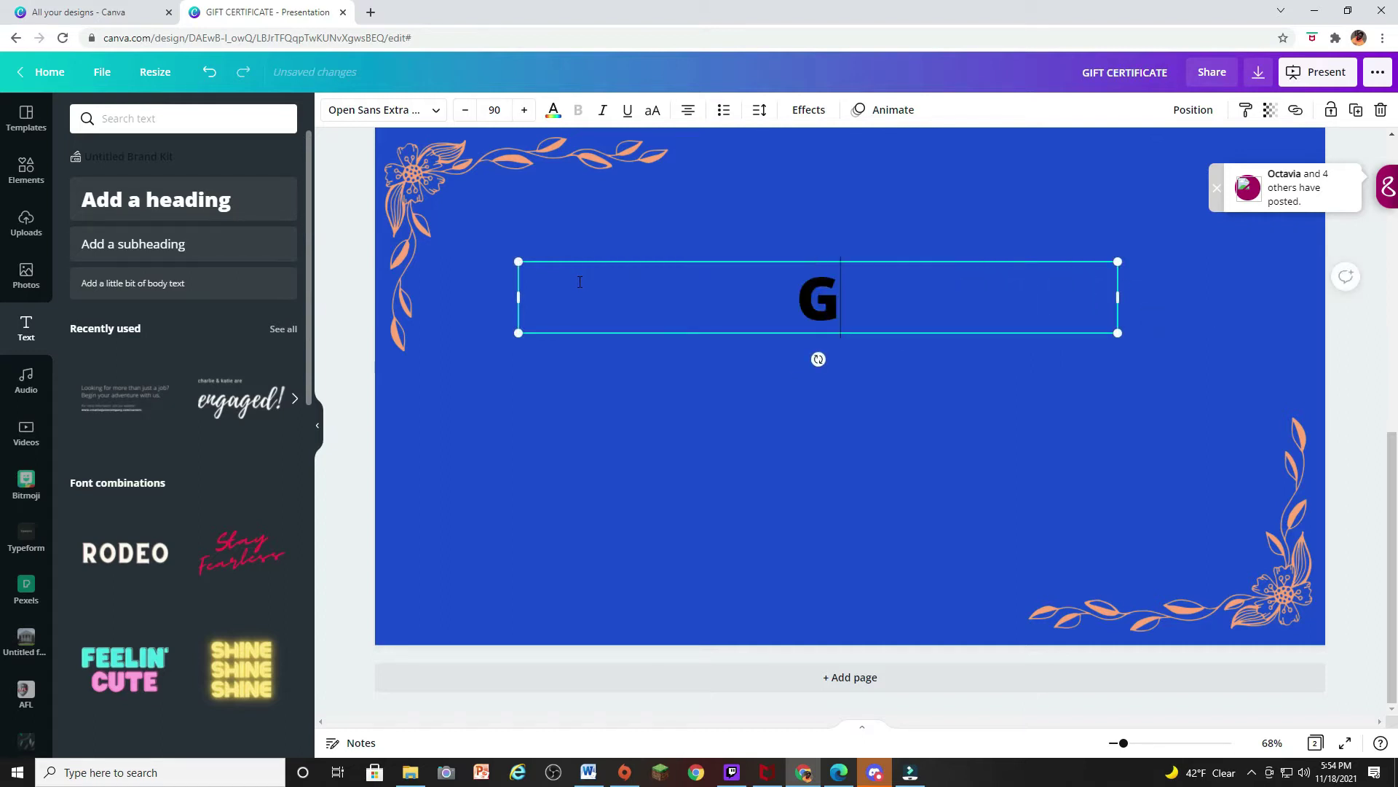
{"action": "key", "text": "BackSpace"}
{"action": "type", "text": "Gift C"}
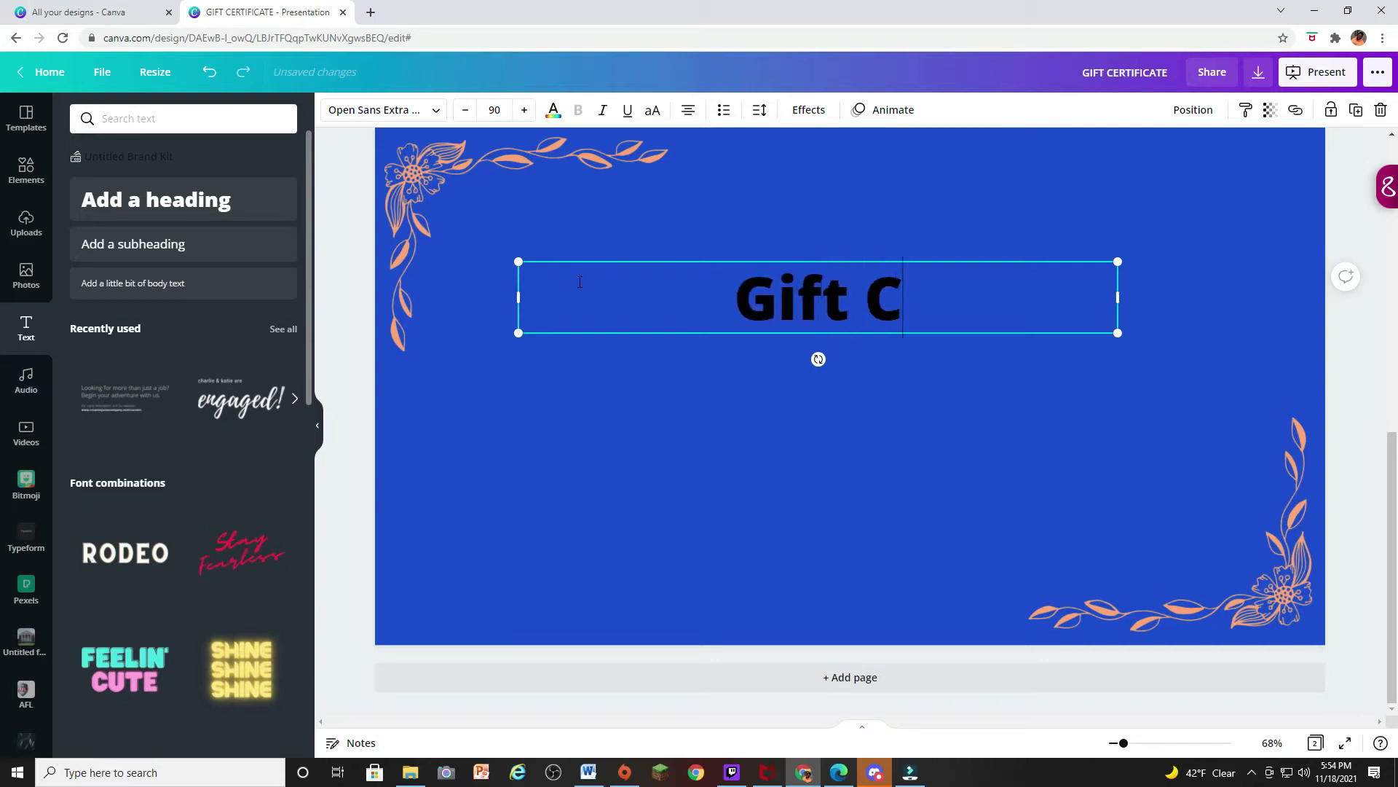
{"action": "type", "text": "ertificate"}
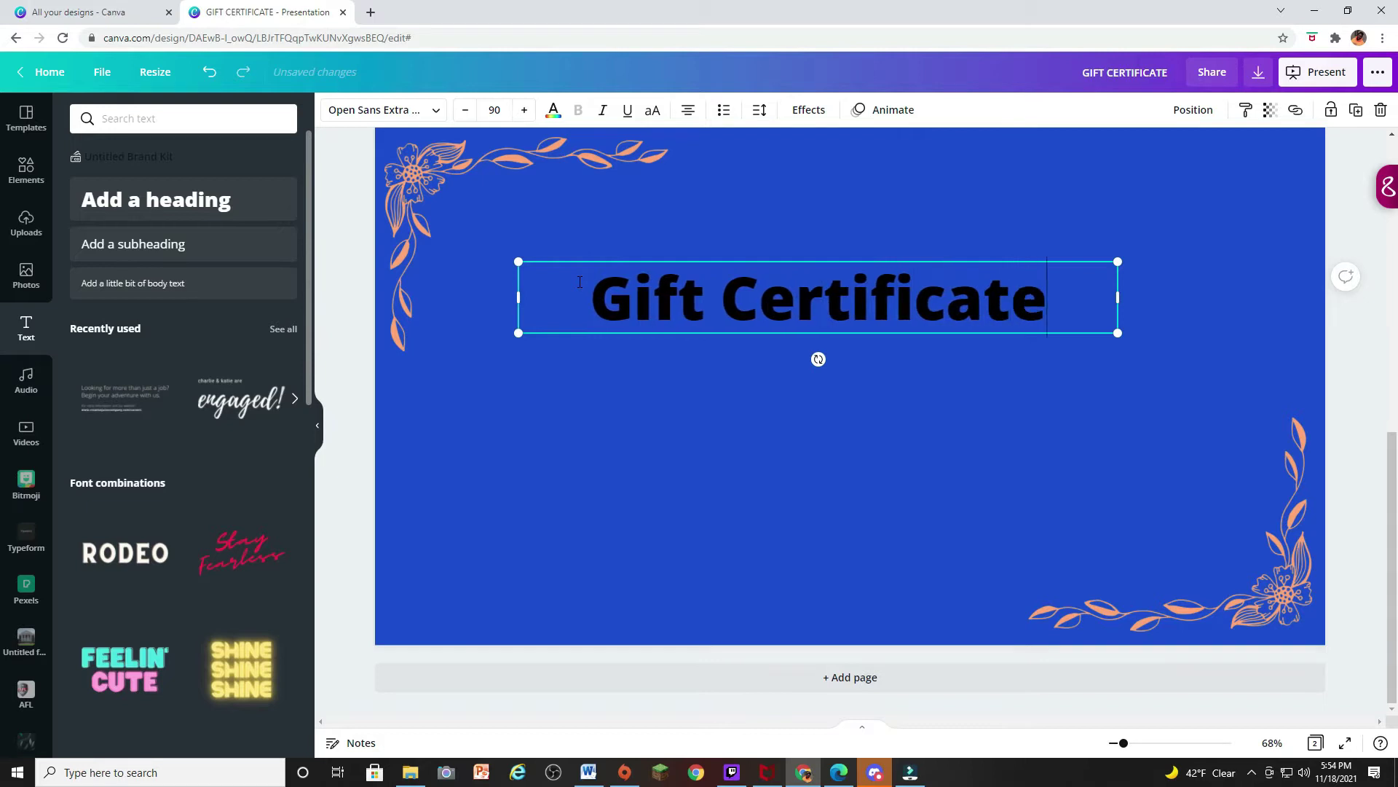
Enlarge the 'Gift Certificate' heading to size 117 and position it near the top of page 2.
{"action": "left_click_drag", "start_coordinate": [657, 256], "coordinate": [668, 195]}
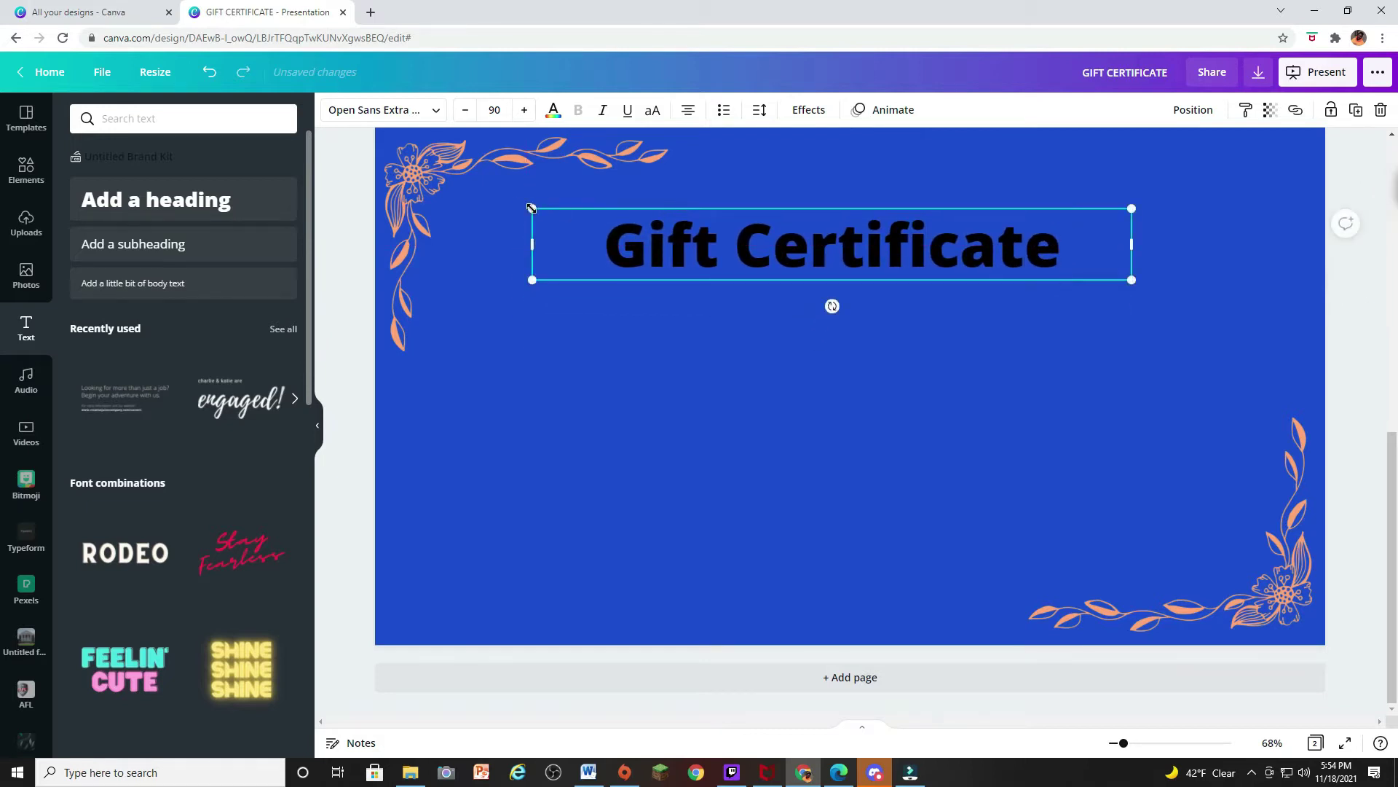
{"action": "left_click_drag", "start_coordinate": [527, 205], "coordinate": [473, 193]}
{"action": "left_click_drag", "start_coordinate": [1132, 201], "coordinate": [1185, 177]}
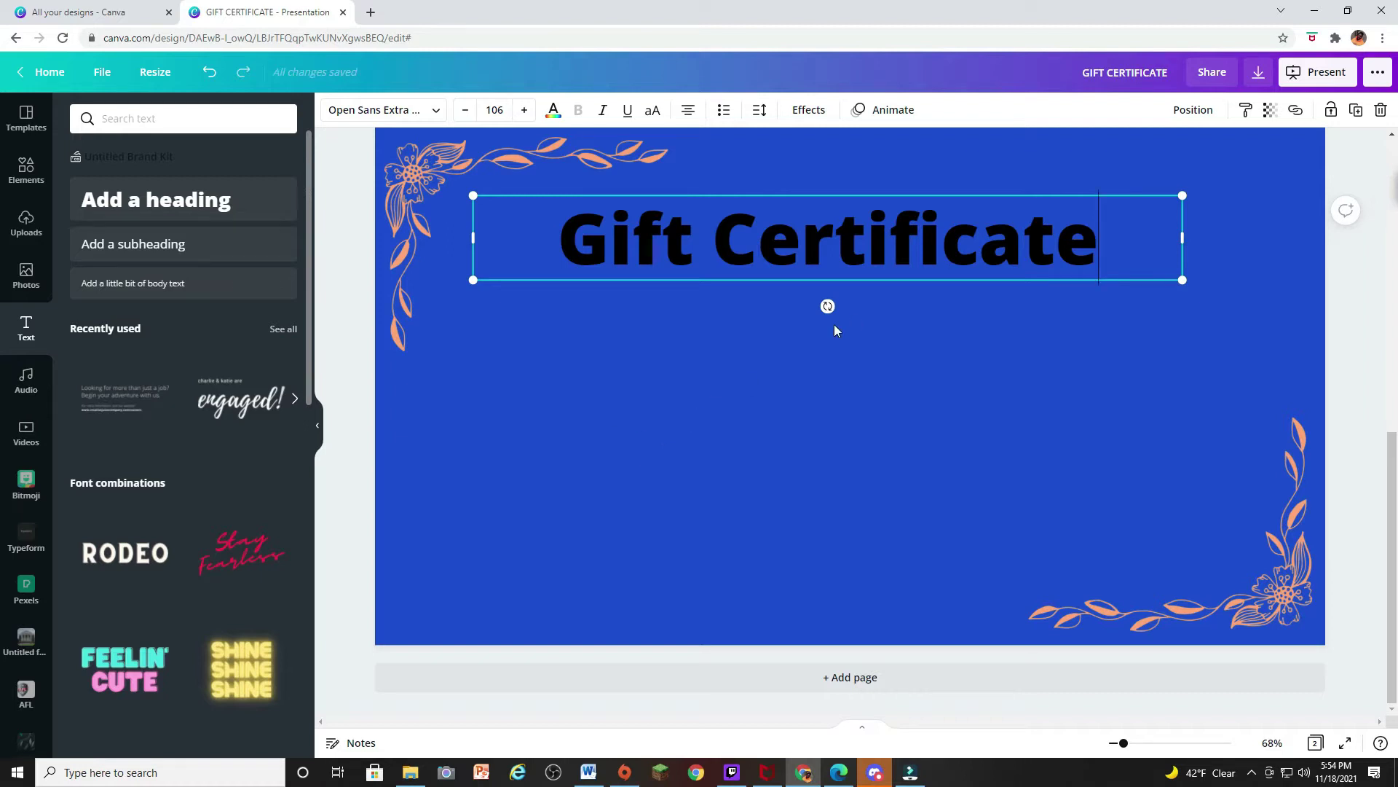
{"action": "scroll", "coordinate": [833, 327], "scroll_direction": "up", "scroll_amount": 5}
{"action": "scroll", "coordinate": [833, 326], "scroll_direction": "up", "scroll_amount": 3}
{"action": "scroll", "coordinate": [833, 326], "scroll_direction": "down", "scroll_amount": 7}
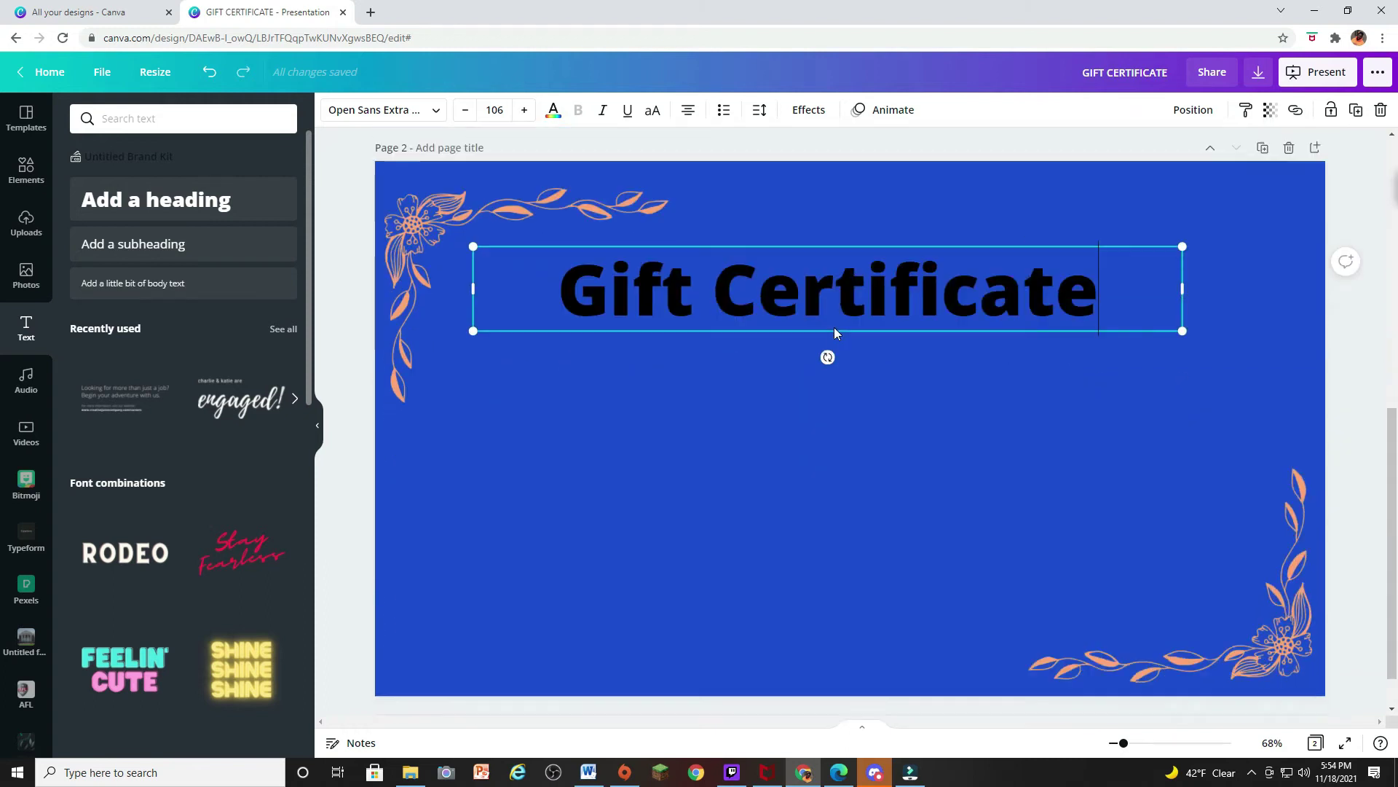
{"action": "left_click_drag", "start_coordinate": [831, 251], "coordinate": [838, 299]}
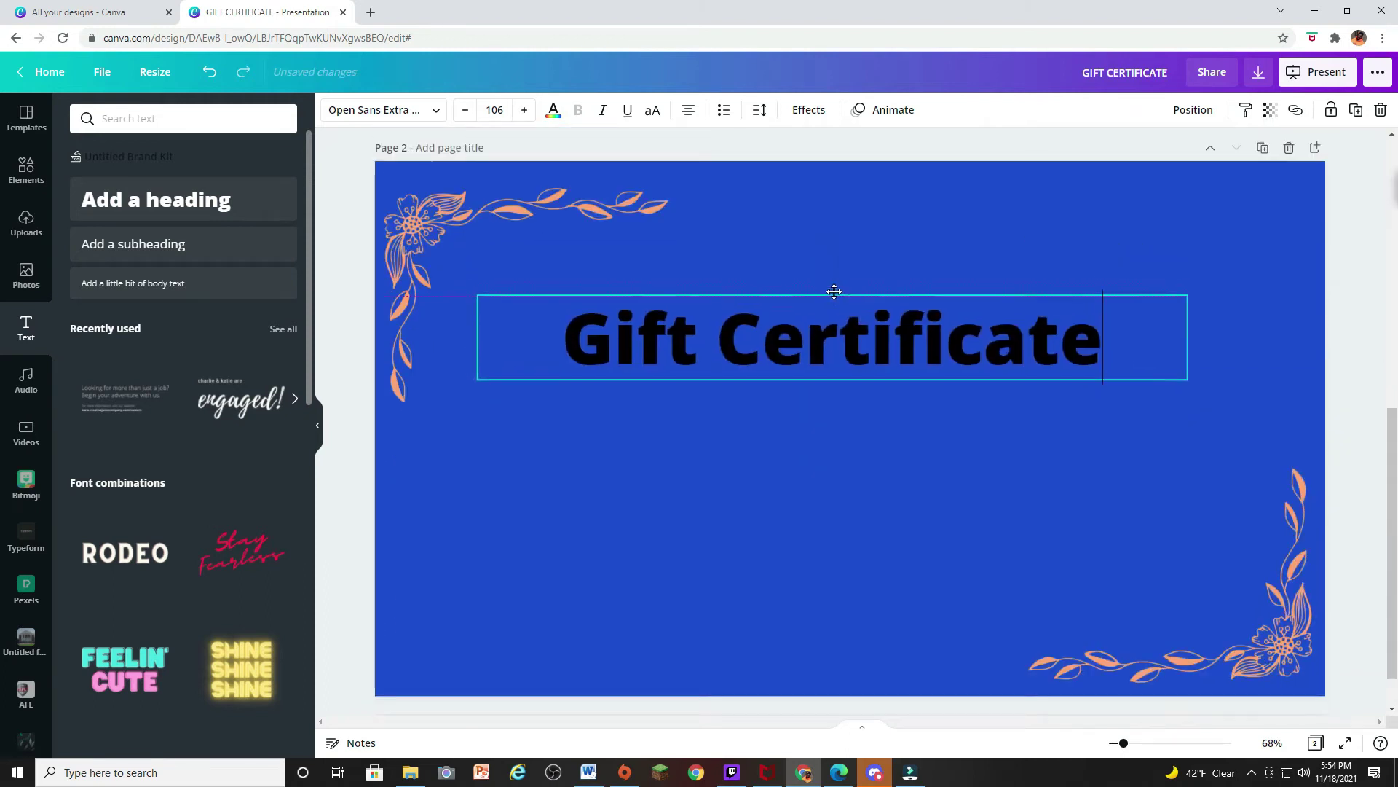
{"action": "left_click_drag", "start_coordinate": [1189, 295], "coordinate": [1261, 286]}
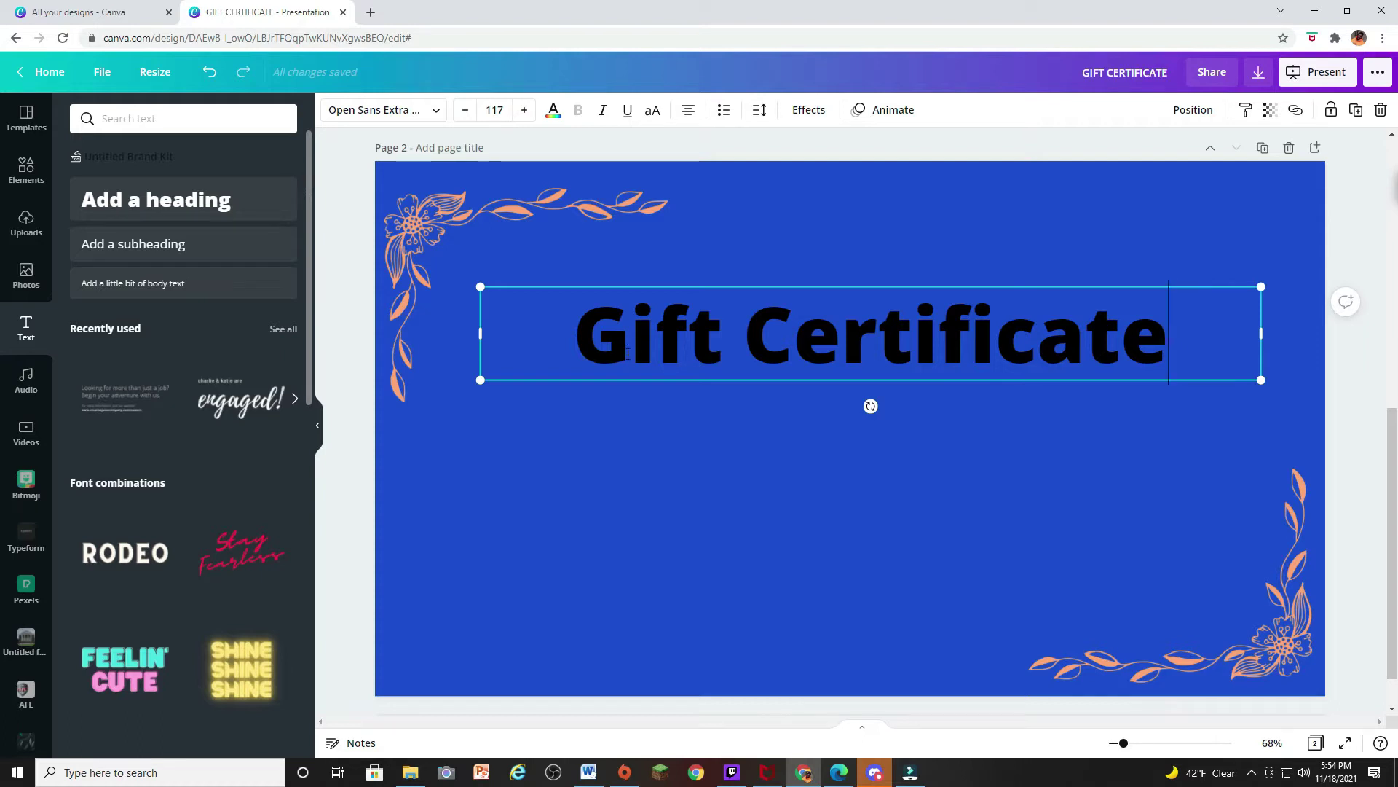
Add a subheading above the title reading 'Savings with a Twist', narrowed and centred.
{"action": "left_click", "coordinate": [182, 248]}
{"action": "left_click", "coordinate": [778, 379]}
{"action": "left_click_drag", "start_coordinate": [779, 379], "coordinate": [791, 229]}
{"action": "left_click", "coordinate": [1027, 261]}
{"action": "left_click_drag", "start_coordinate": [1027, 261], "coordinate": [732, 244]}
{"action": "key", "text": "BackSpace"}
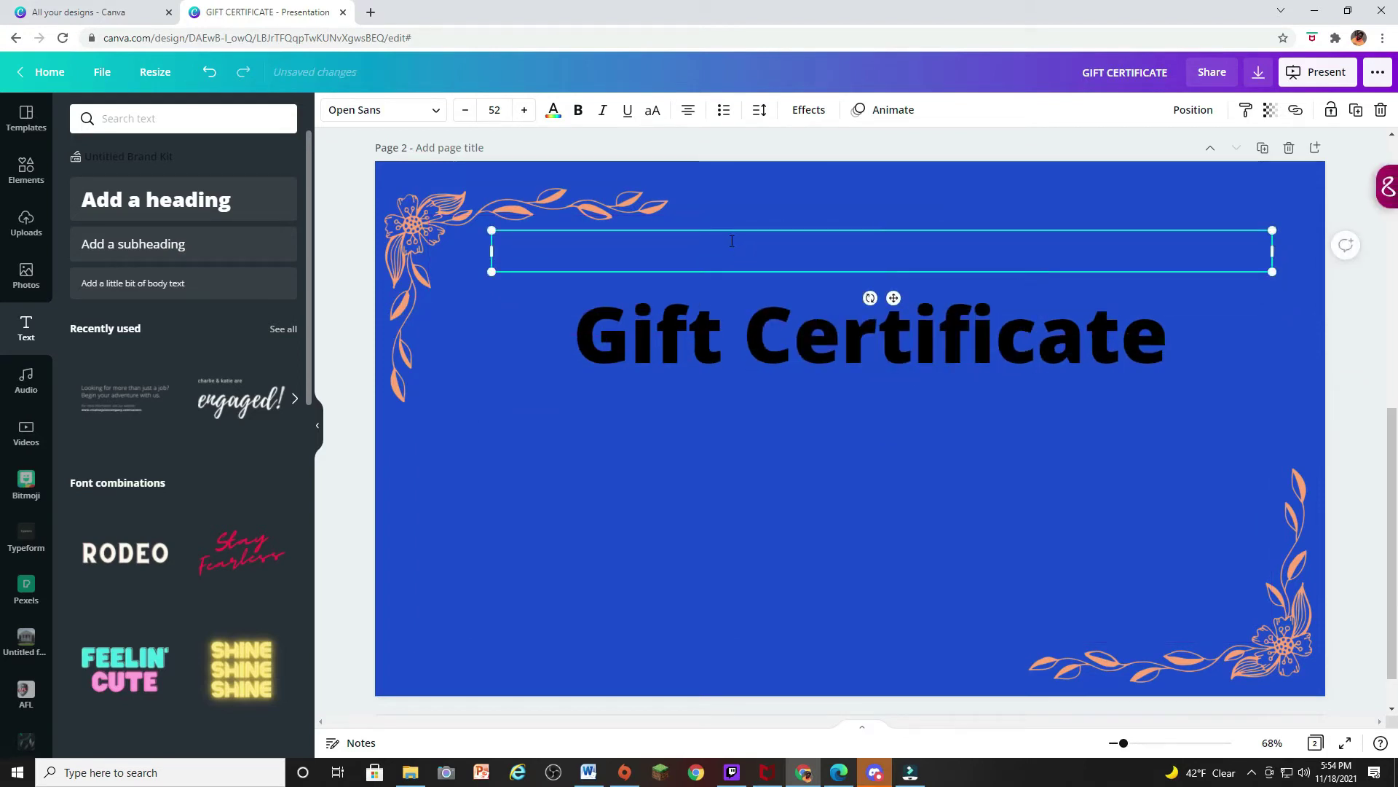
{"action": "type", "text": "Sav"}
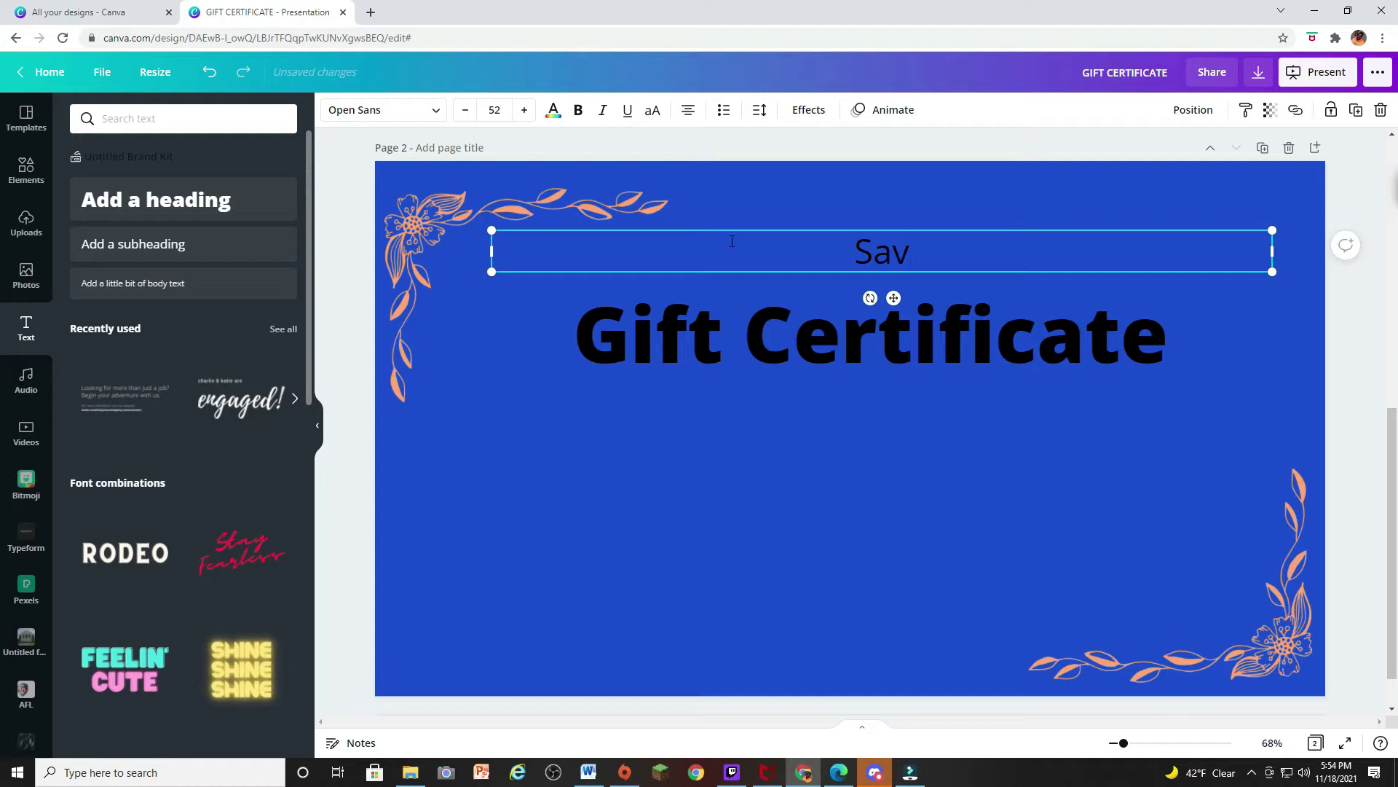
{"action": "type", "text": "ing"}
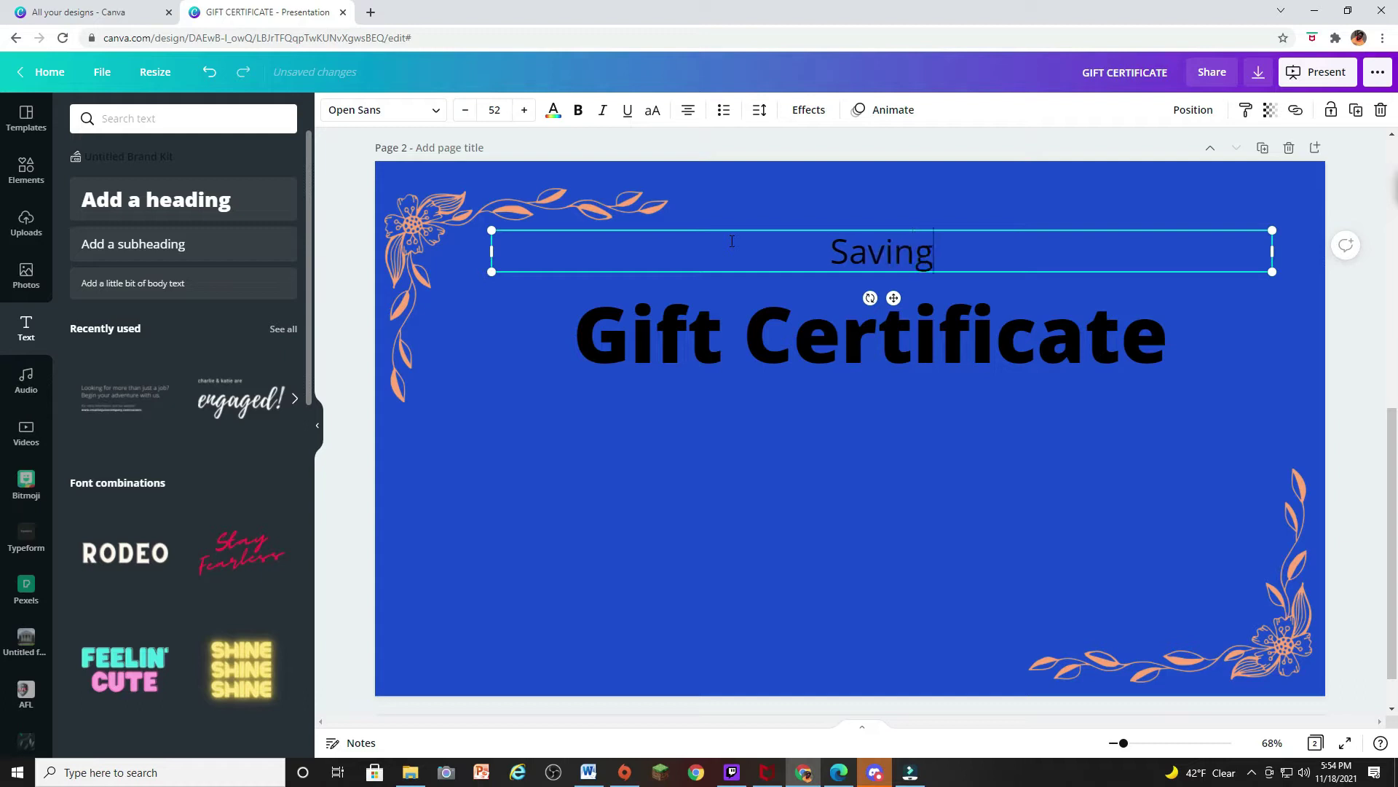
{"action": "type", "text": "s with a Twist"}
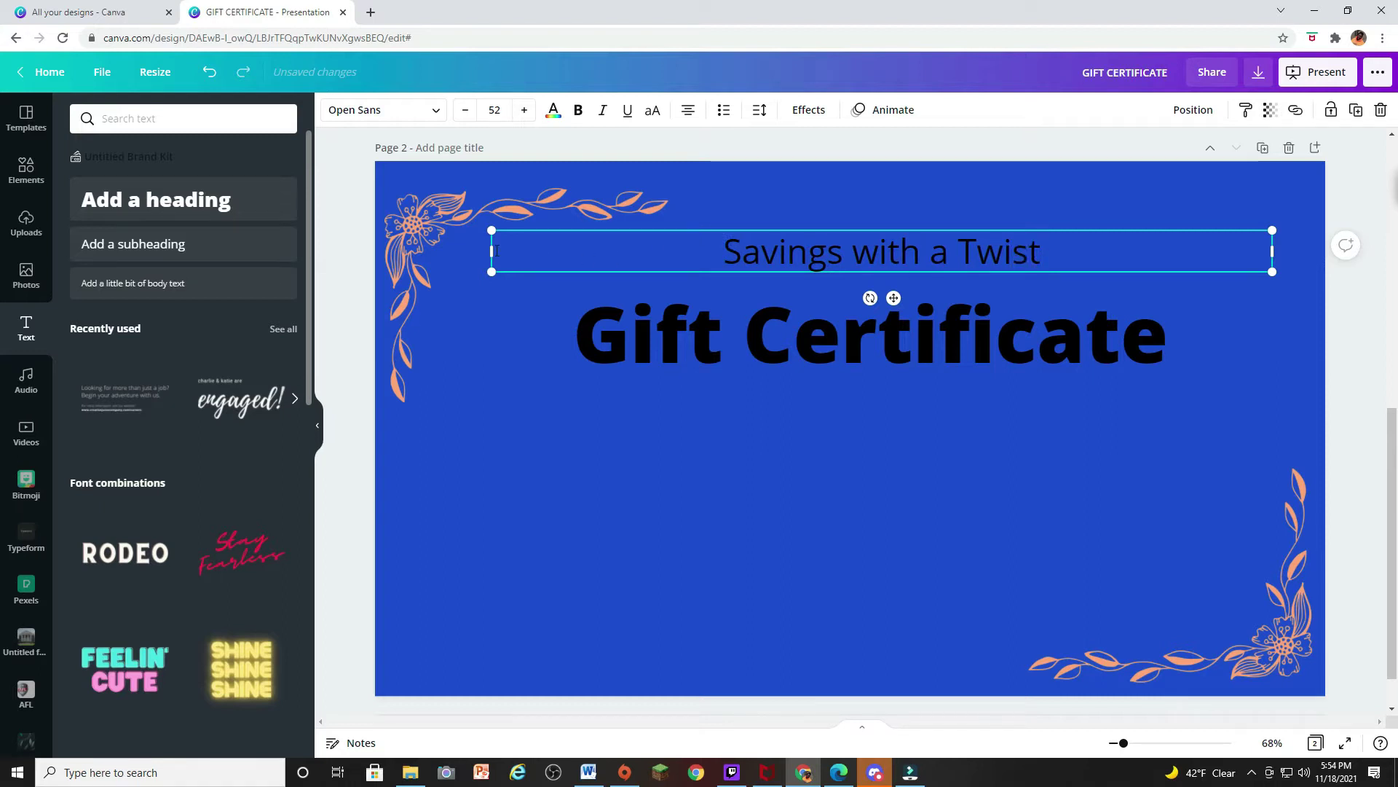
{"action": "left_click_drag", "start_coordinate": [491, 250], "coordinate": [751, 242]}
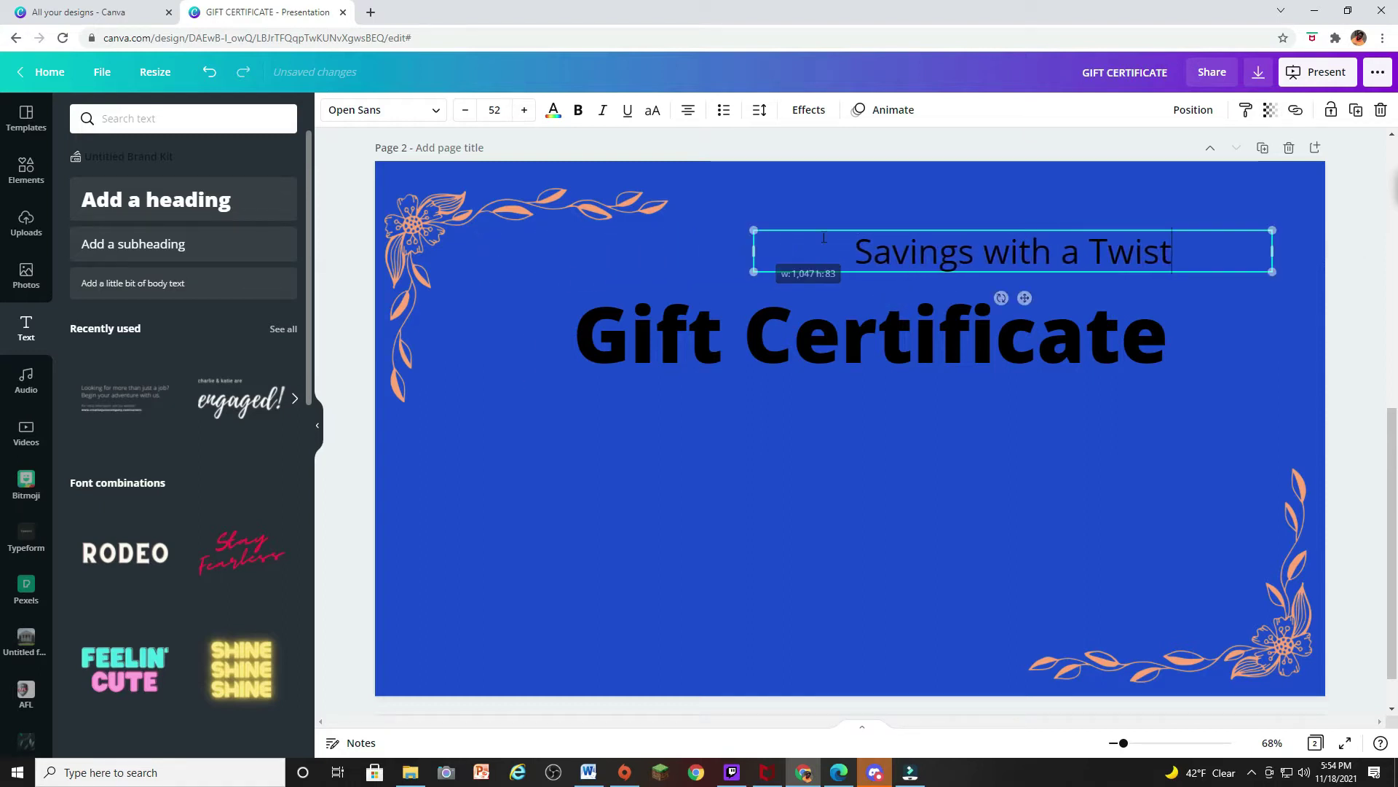
{"action": "left_click_drag", "start_coordinate": [855, 225], "coordinate": [622, 226]}
Enlarge the 'Gift Certificate' heading to size 141, narrow its box, and centre it under the subtitle.
{"action": "left_click", "coordinate": [819, 301]}
{"action": "left_click_drag", "start_coordinate": [471, 282], "coordinate": [362, 271]}
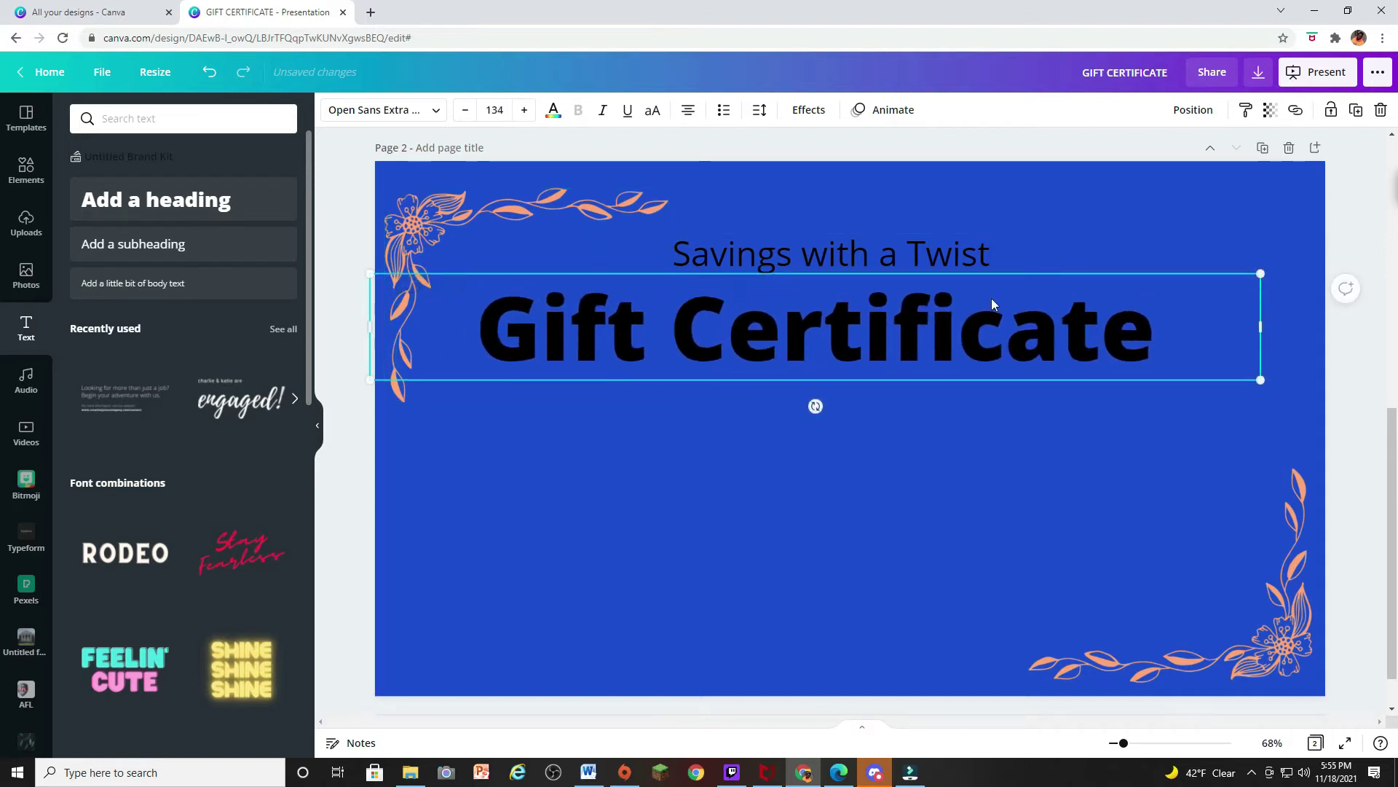
{"action": "left_click_drag", "start_coordinate": [1264, 268], "coordinate": [1313, 252]}
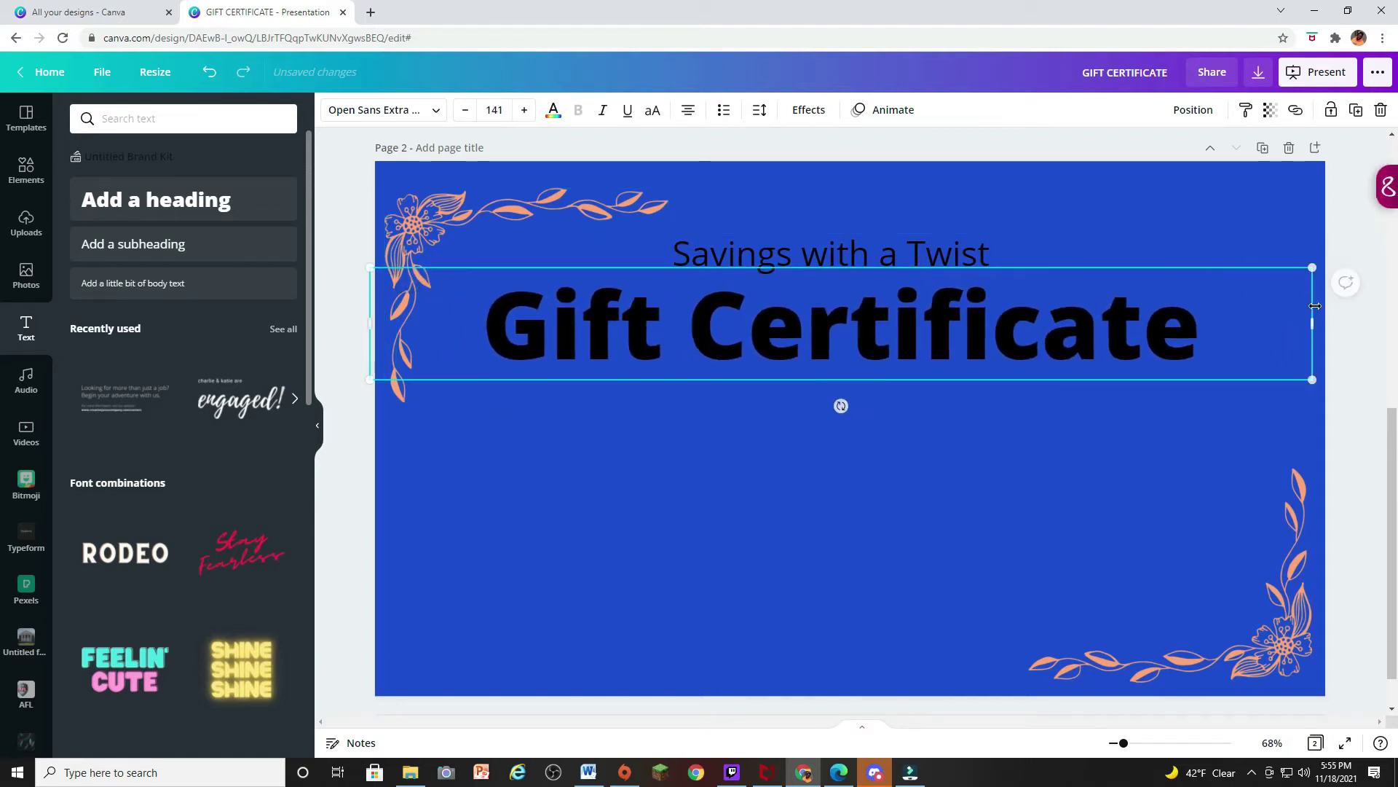
{"action": "left_click_drag", "start_coordinate": [1311, 325], "coordinate": [1209, 323]}
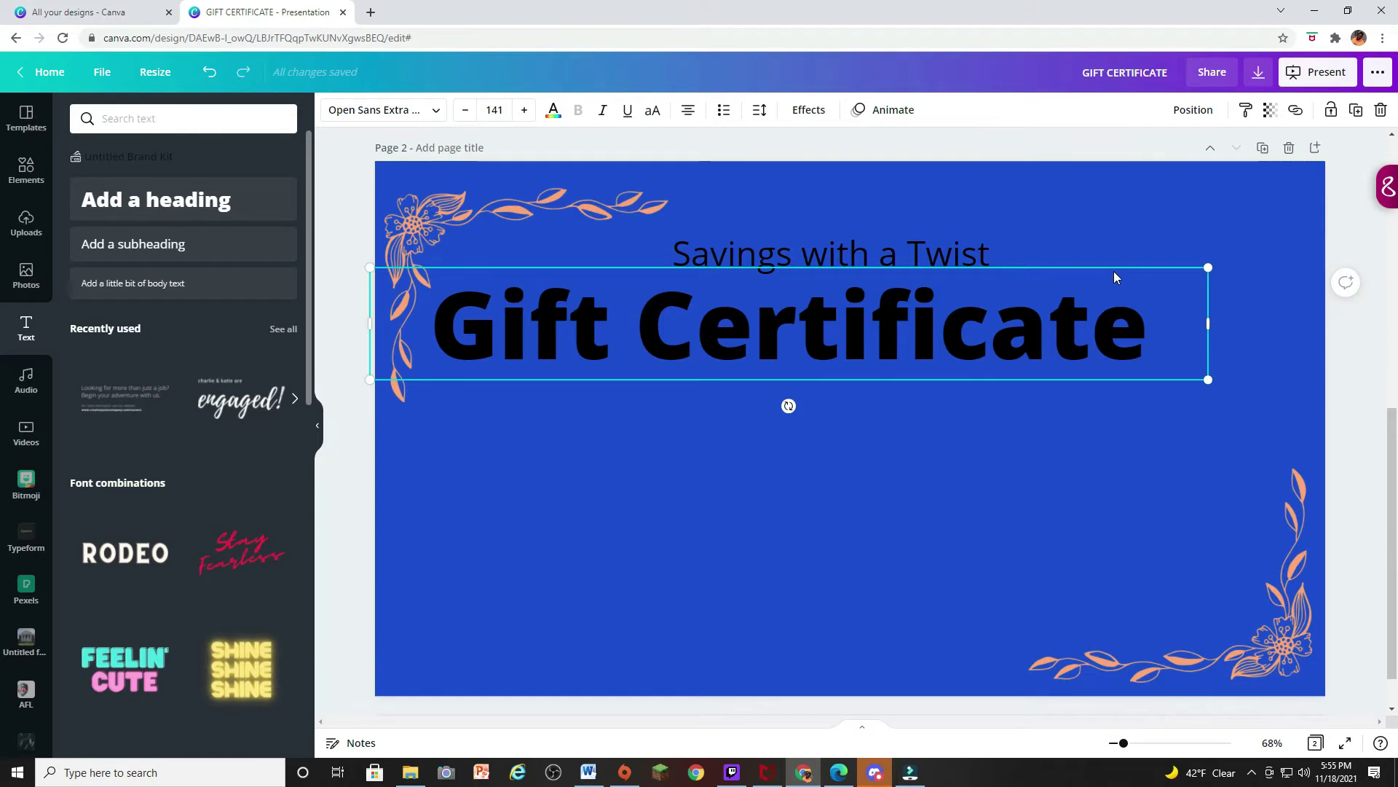
{"action": "left_click_drag", "start_coordinate": [1118, 265], "coordinate": [1161, 271]}
{"action": "left_click", "coordinate": [1161, 271]}
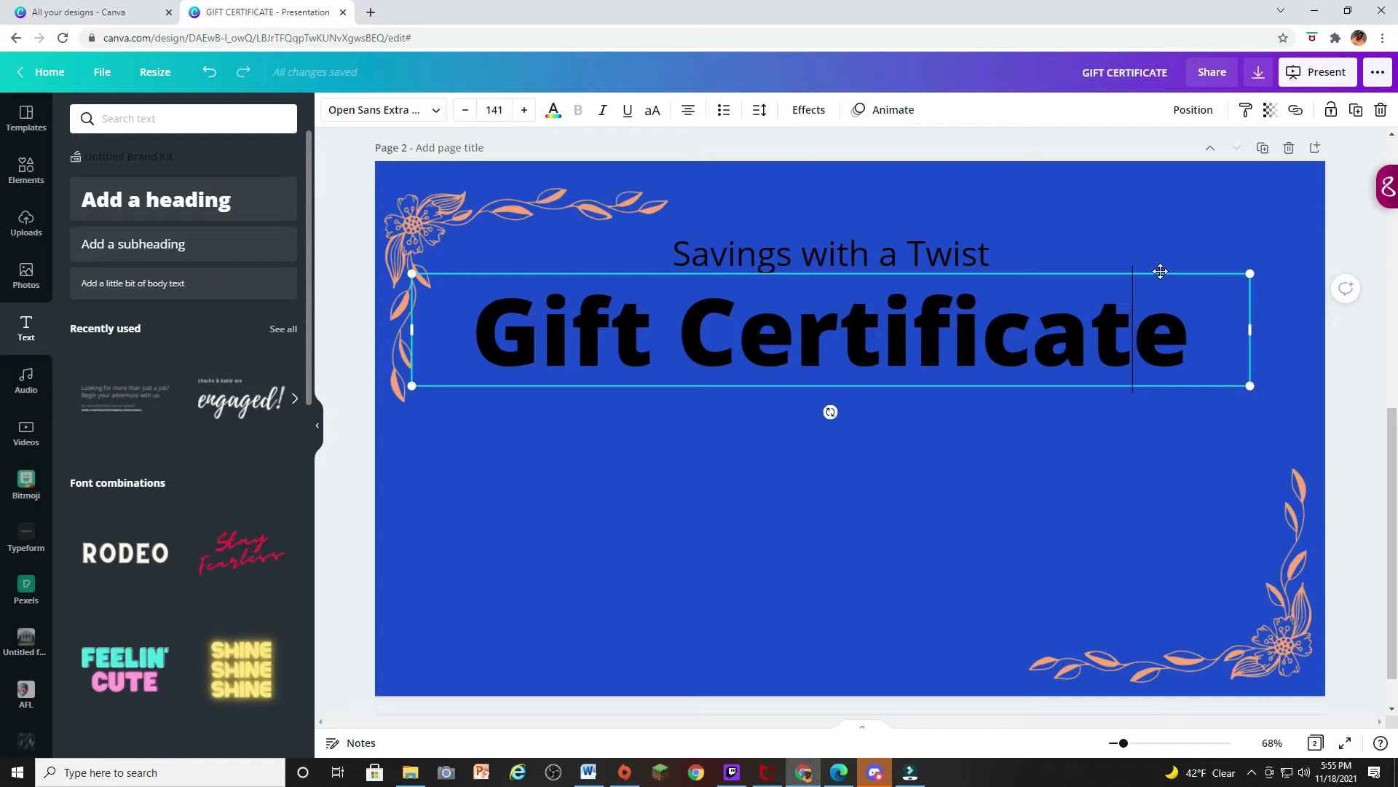
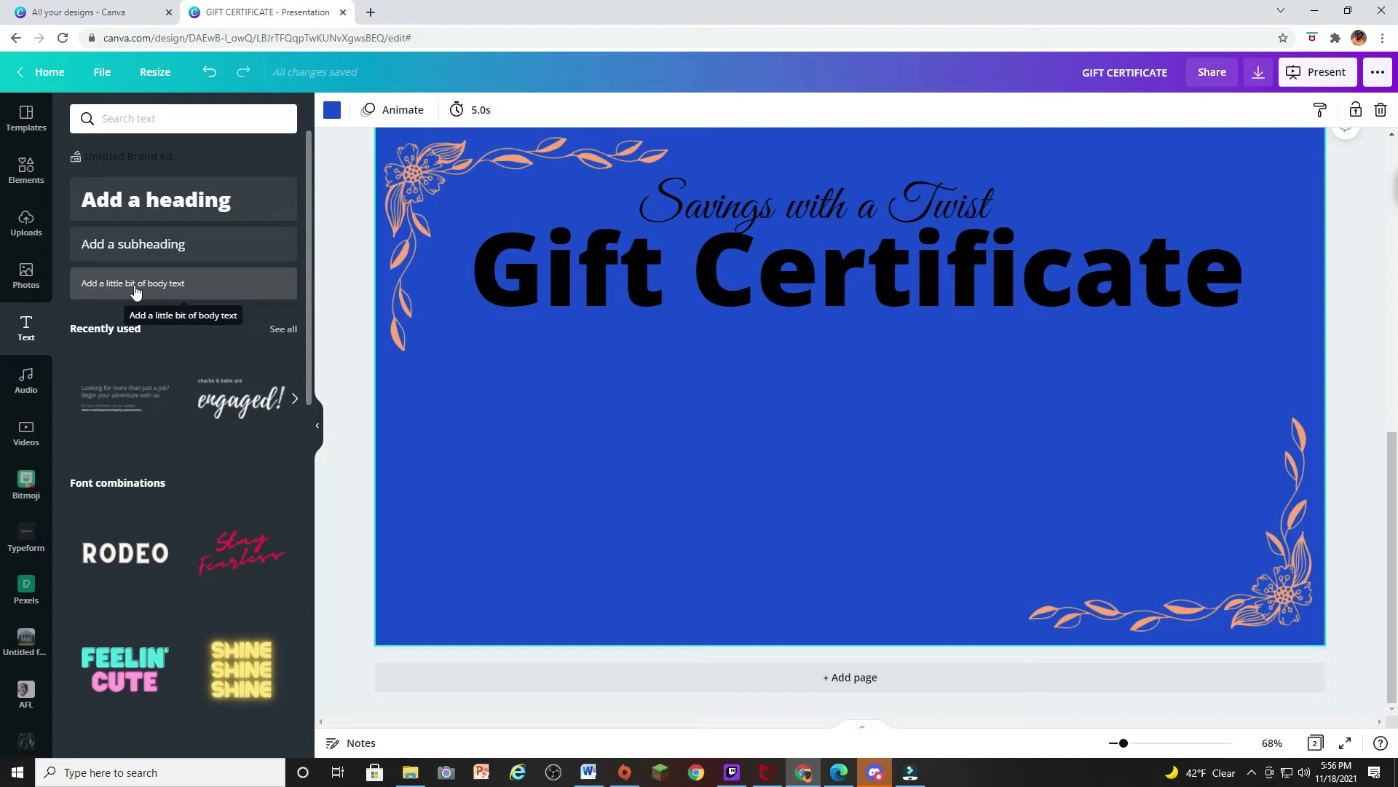
Nudge the 'Gift Certificate' heading down and give it a Shadow effect.
{"action": "left_click_drag", "start_coordinate": [689, 286], "coordinate": [688, 298]}
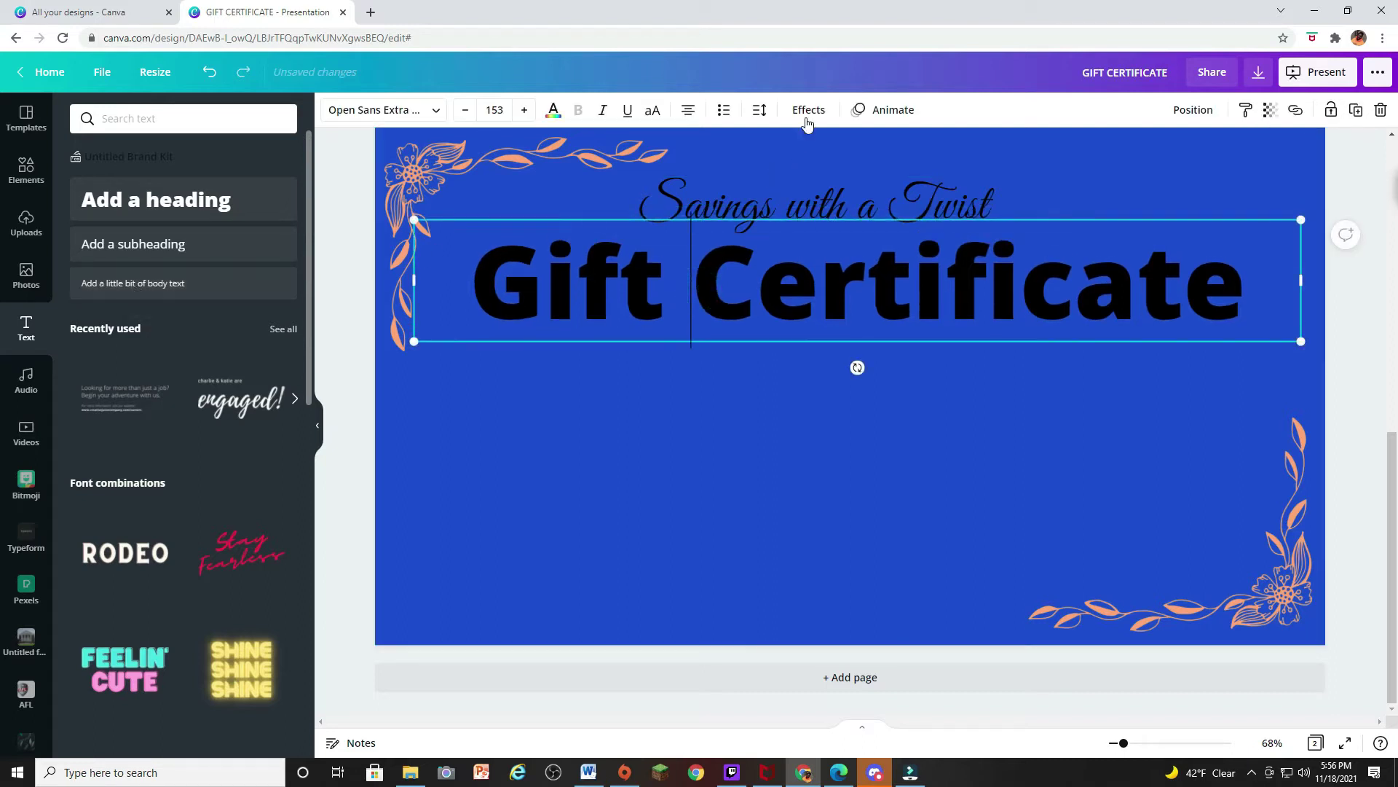
{"action": "left_click", "coordinate": [808, 110]}
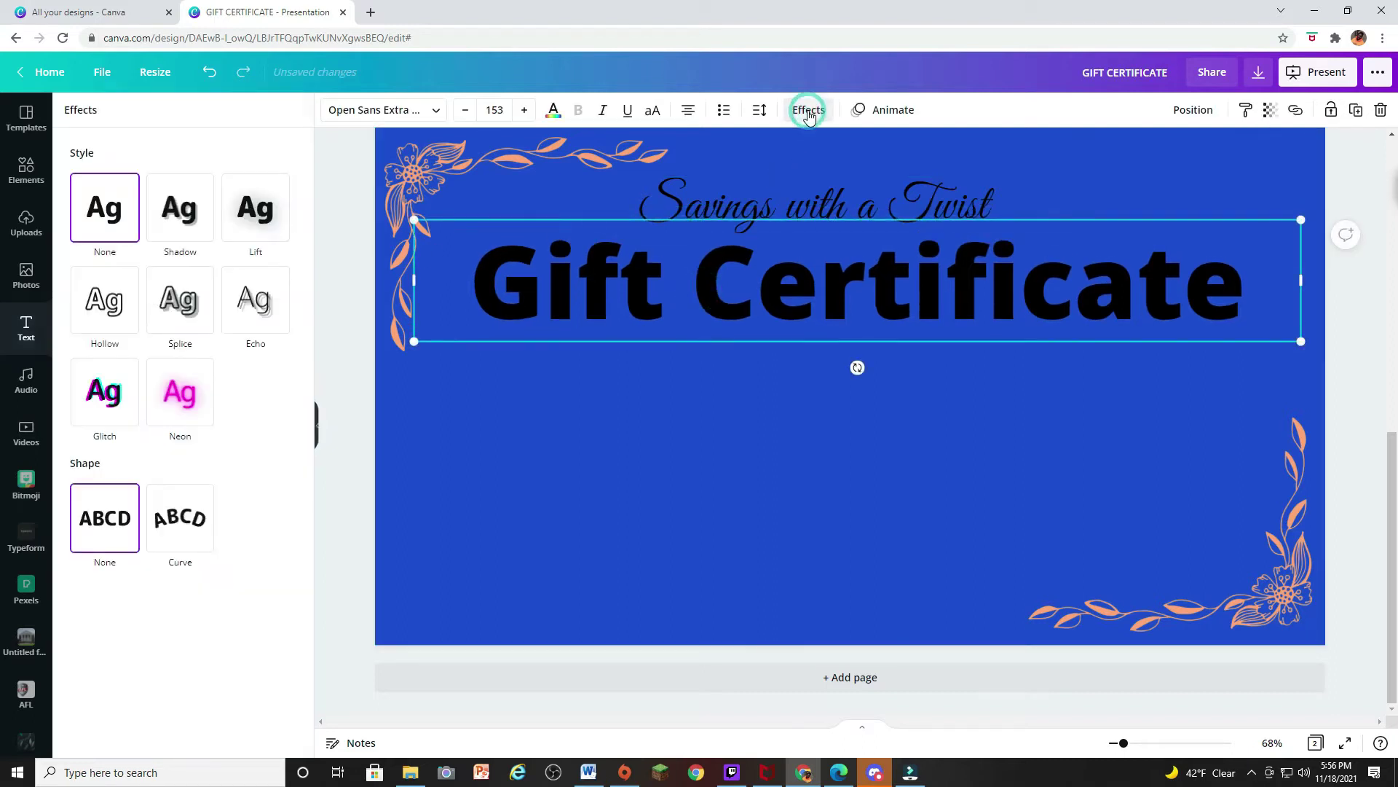
{"action": "left_click", "coordinate": [188, 231]}
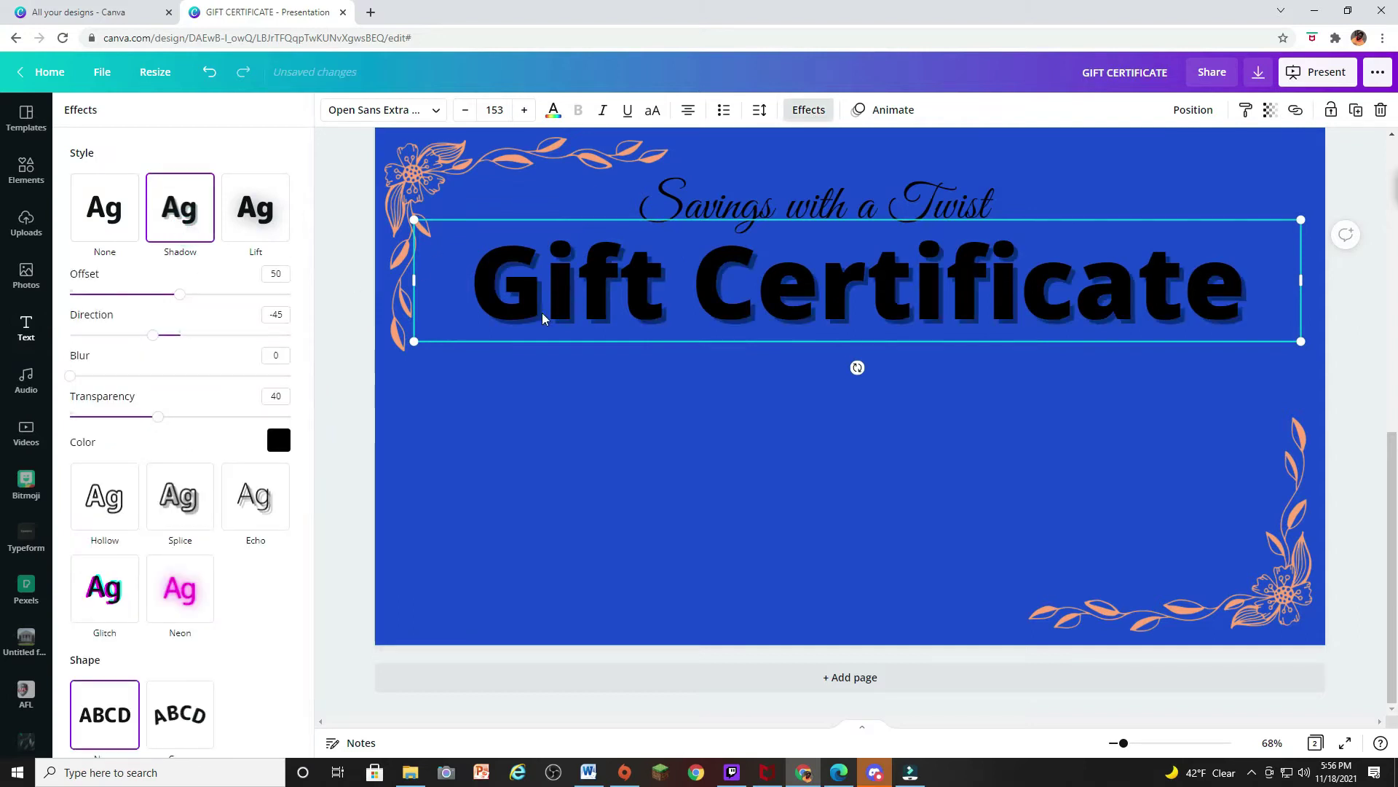
{"action": "left_click", "coordinate": [557, 409]}
{"action": "left_click", "coordinate": [744, 444]}
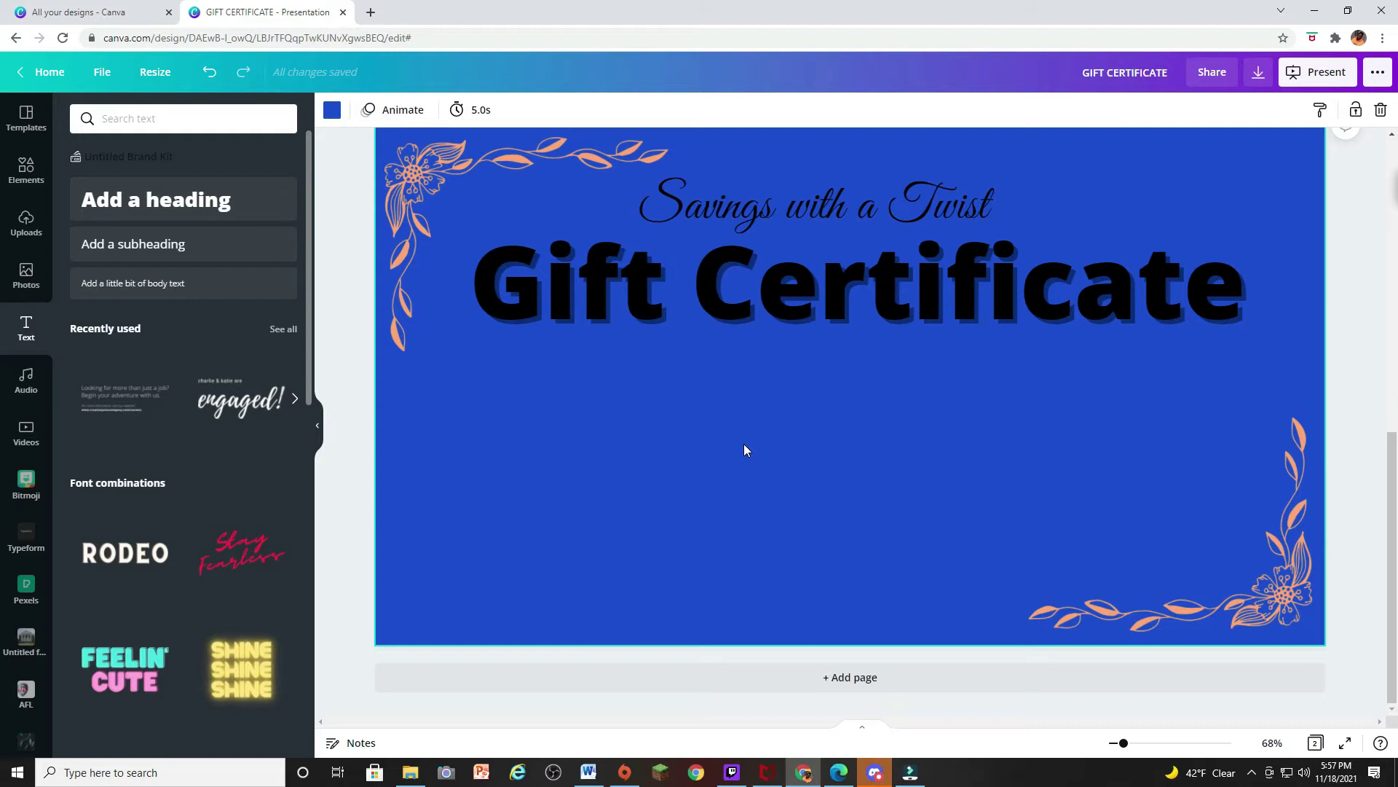
Search the Elements library for 'lines', replacing the old 'boarders' search term.
{"action": "left_click", "coordinate": [26, 172]}
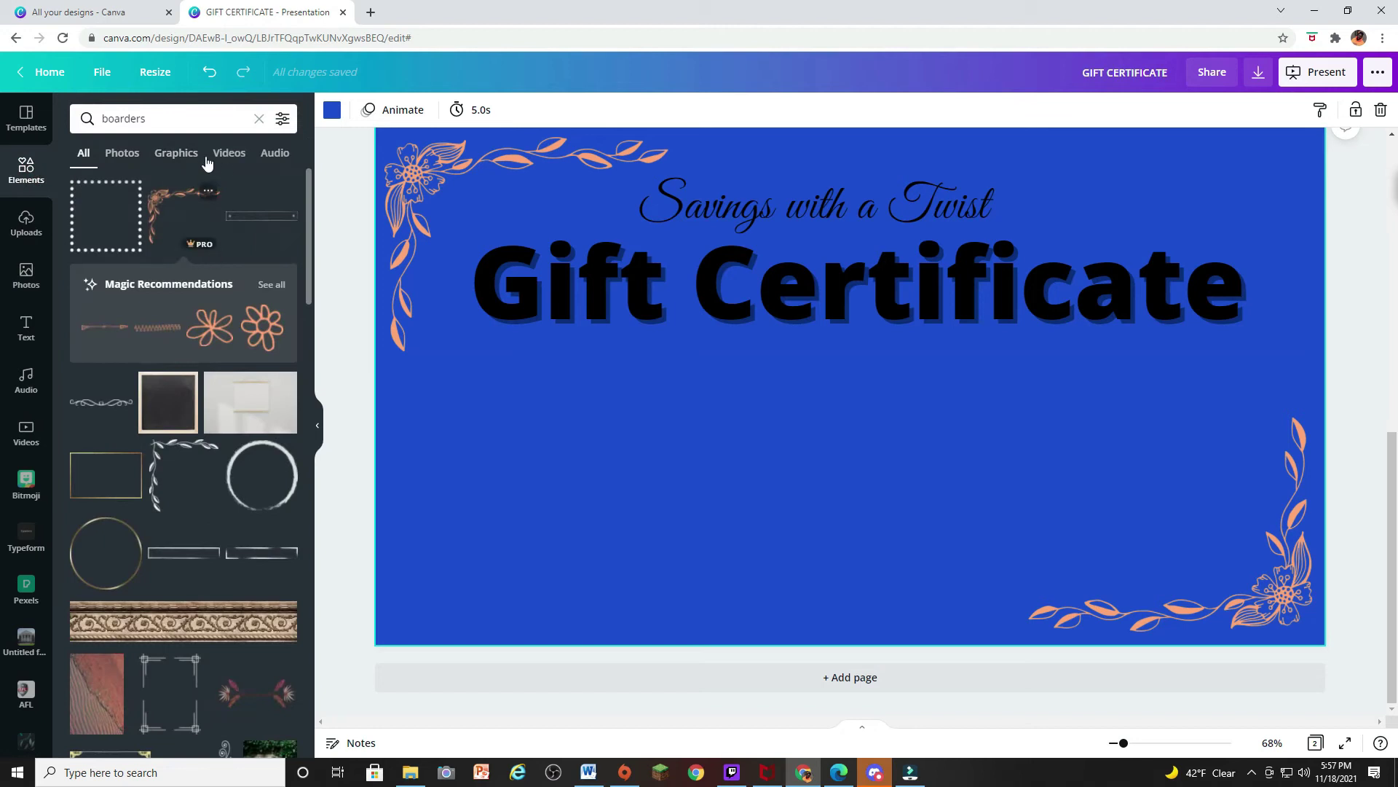
{"action": "left_click", "coordinate": [209, 150]}
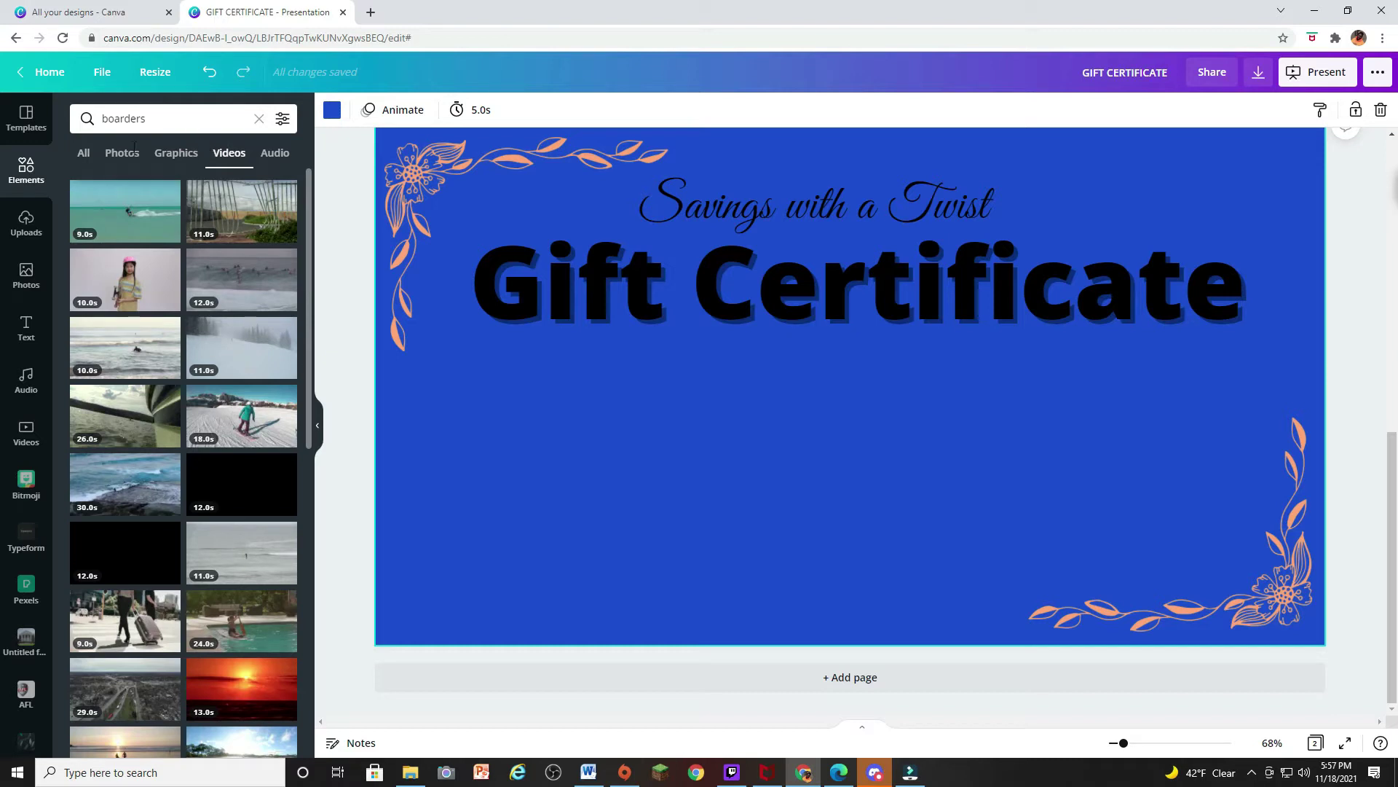
{"action": "left_click", "coordinate": [89, 158]}
{"action": "left_click_drag", "start_coordinate": [146, 116], "coordinate": [71, 109]}
{"action": "key", "text": "BackSpace"}
{"action": "type", "text": "lines"}
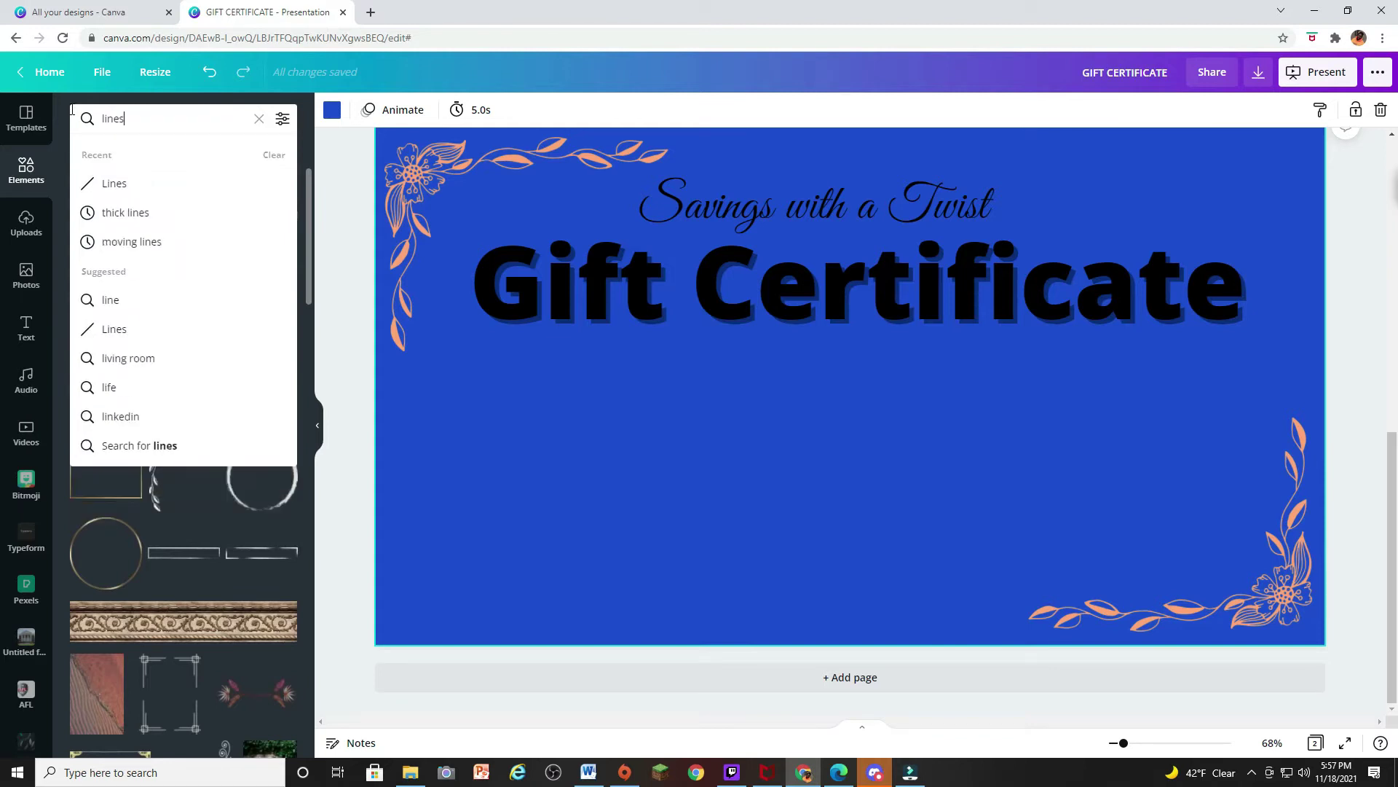
{"action": "key", "text": "Return"}
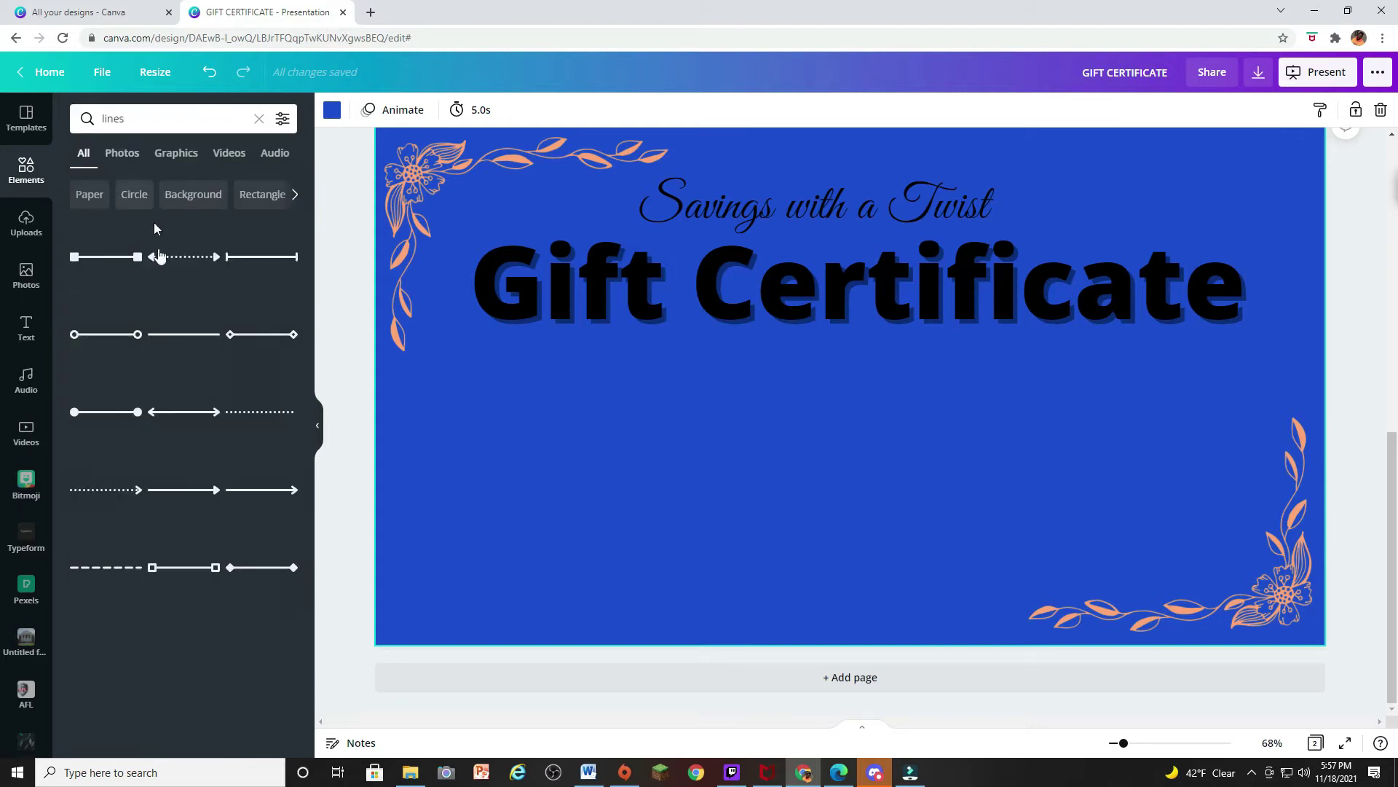
Insert a plain white line and move it just below the heading.
{"action": "left_click", "coordinate": [177, 334]}
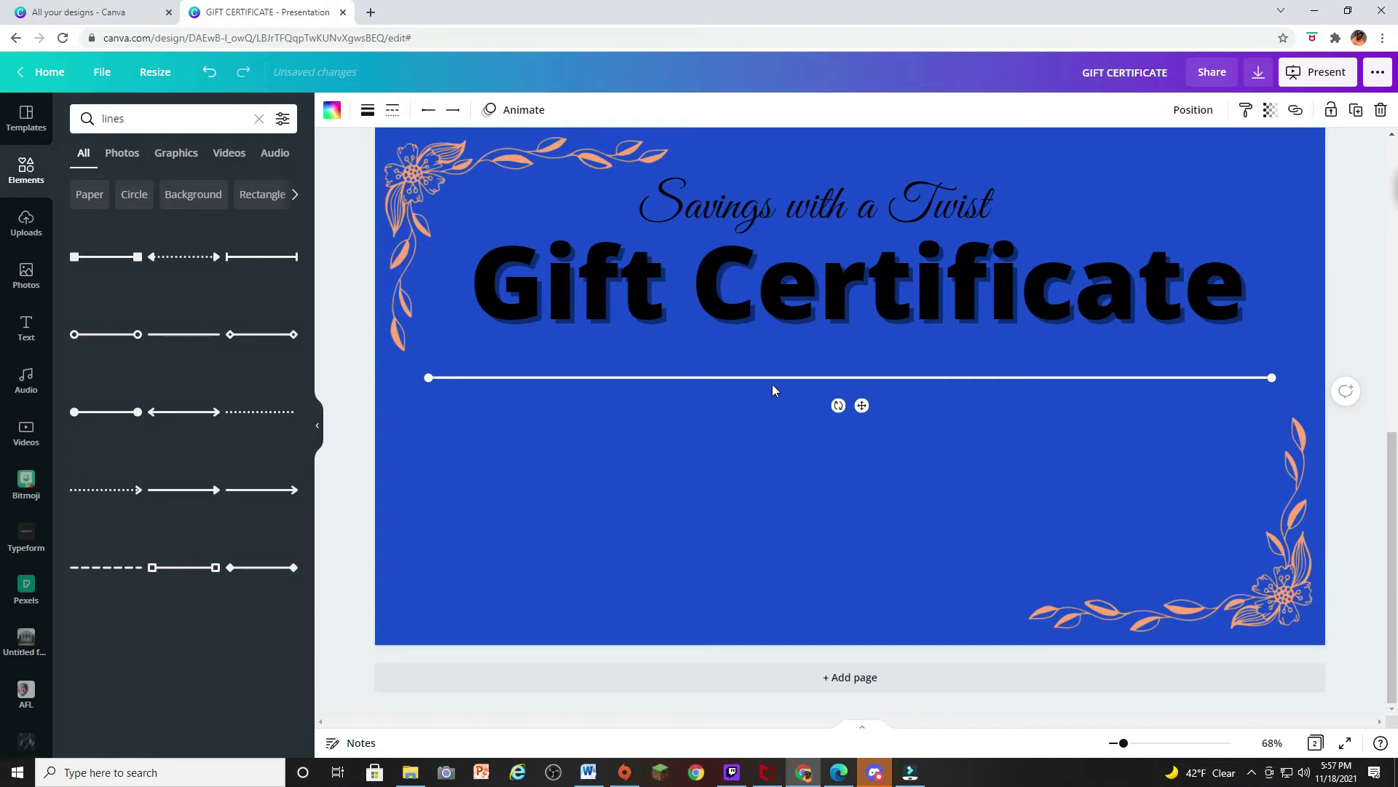
{"action": "left_click_drag", "start_coordinate": [772, 380], "coordinate": [766, 431]}
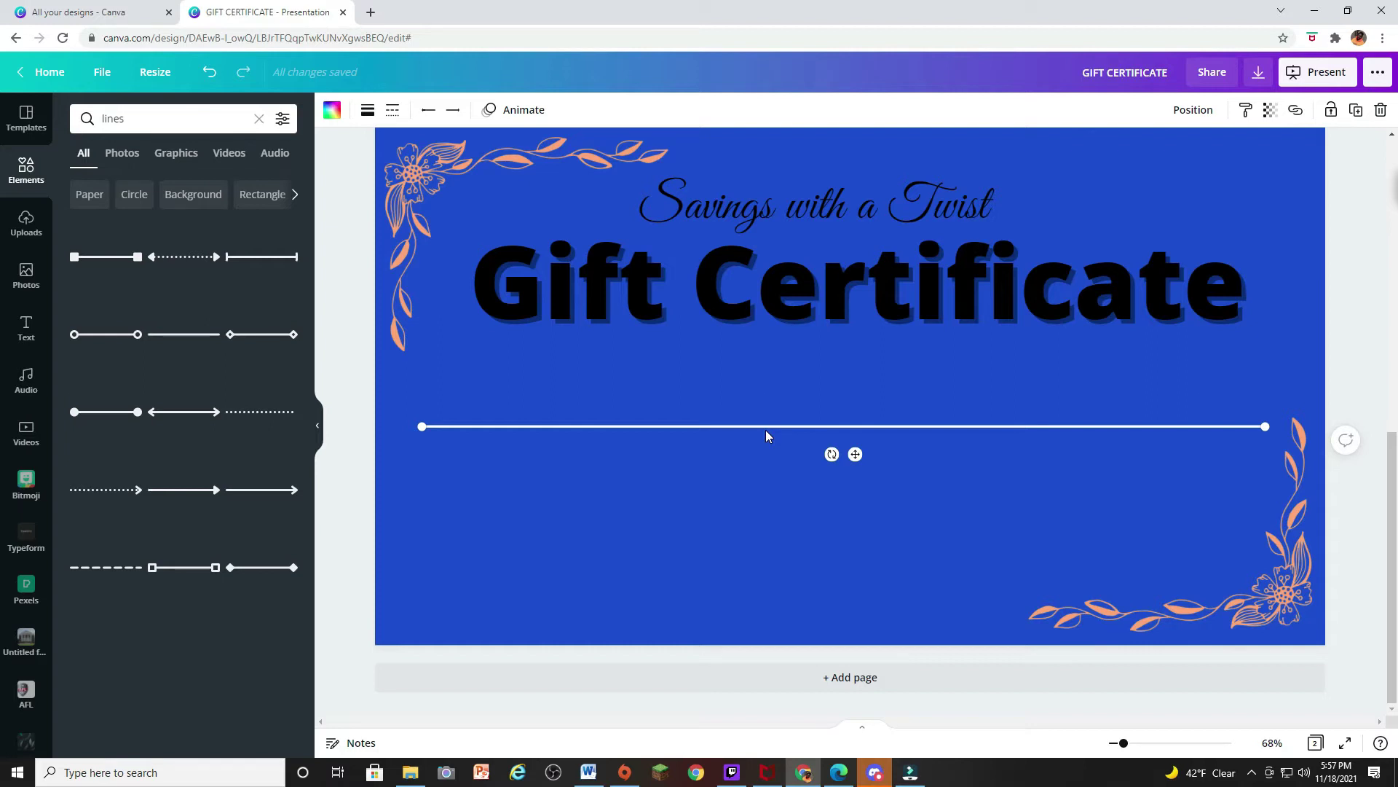
{"action": "left_click", "coordinate": [710, 470]}
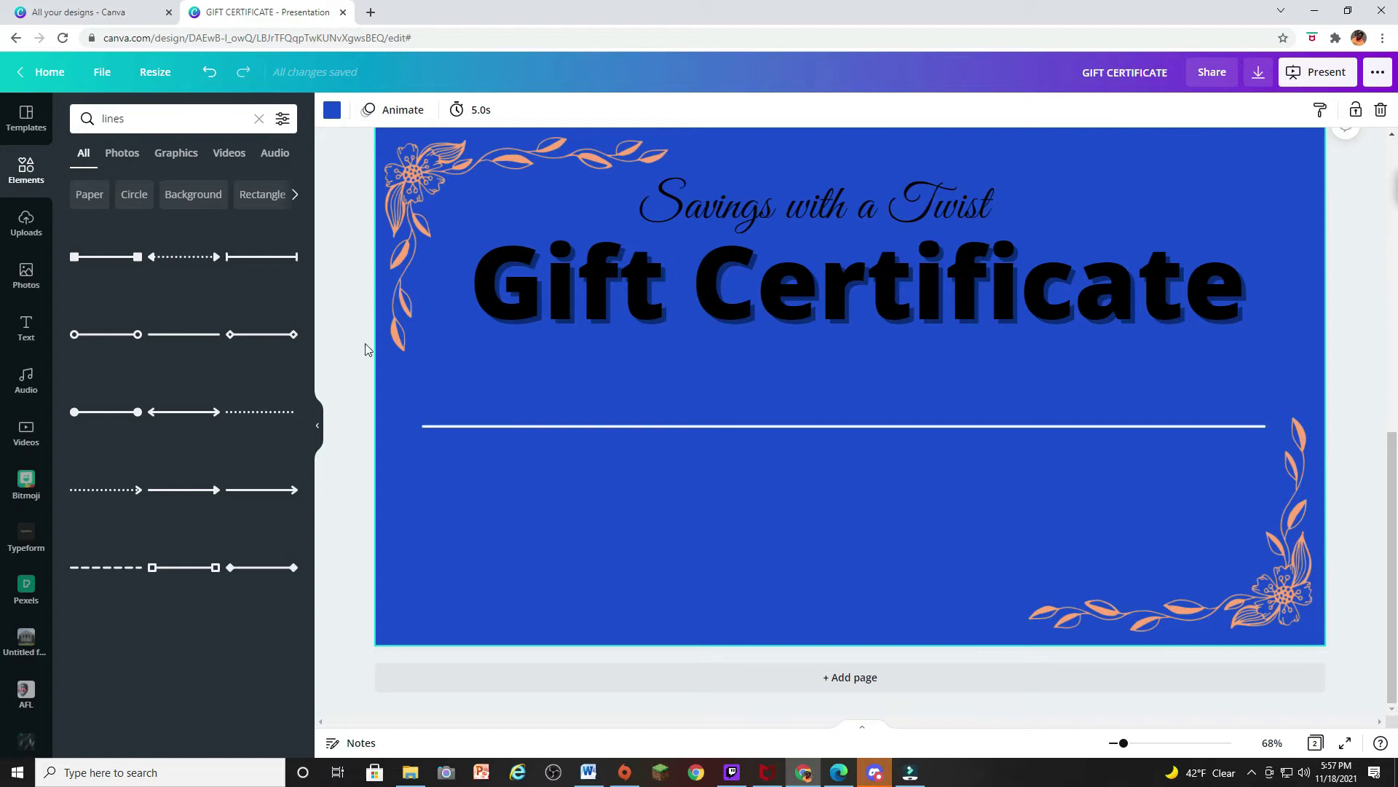
Add a subheading text box under the white line, widen it and clear its placeholder.
{"action": "left_click", "coordinate": [31, 331]}
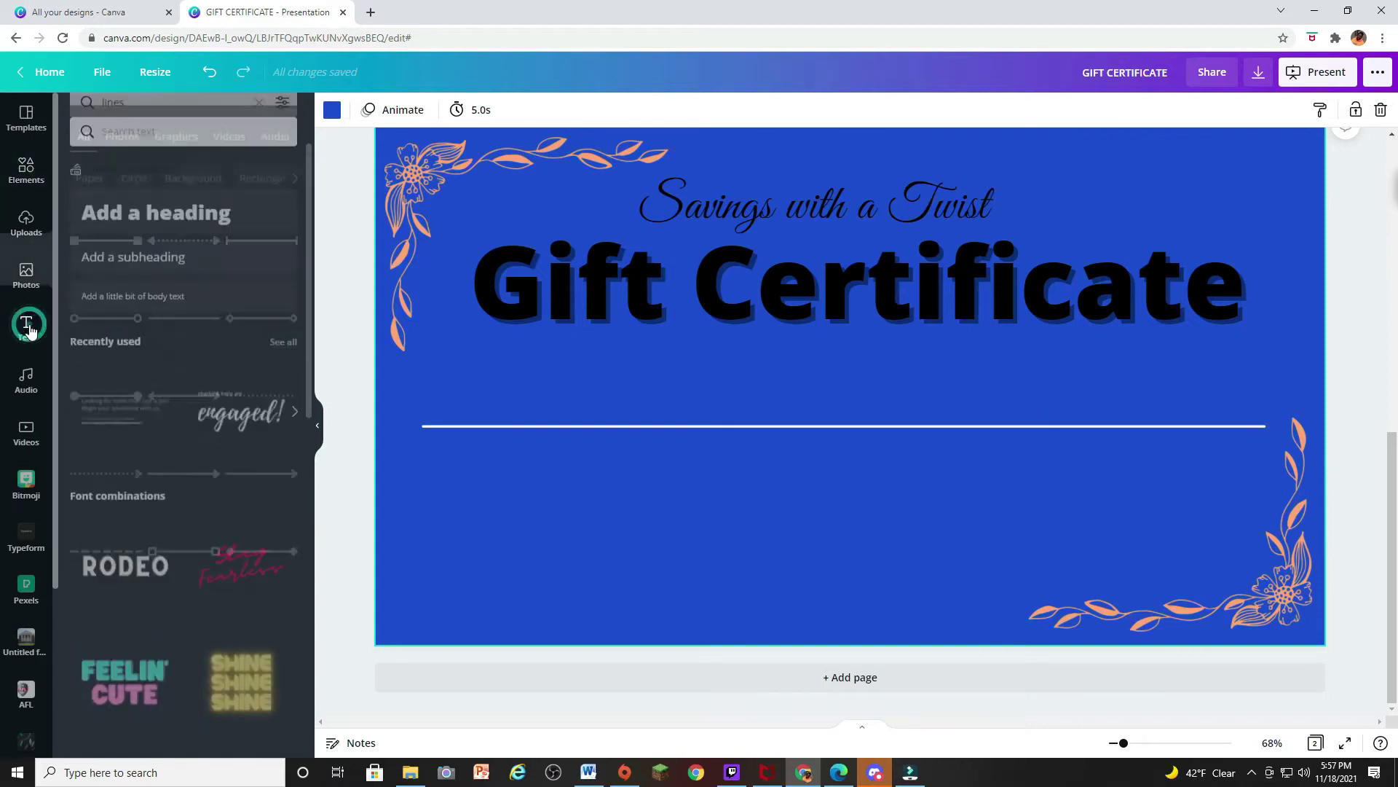
{"action": "left_click", "coordinate": [150, 244]}
{"action": "left_click_drag", "start_coordinate": [710, 384], "coordinate": [510, 459]}
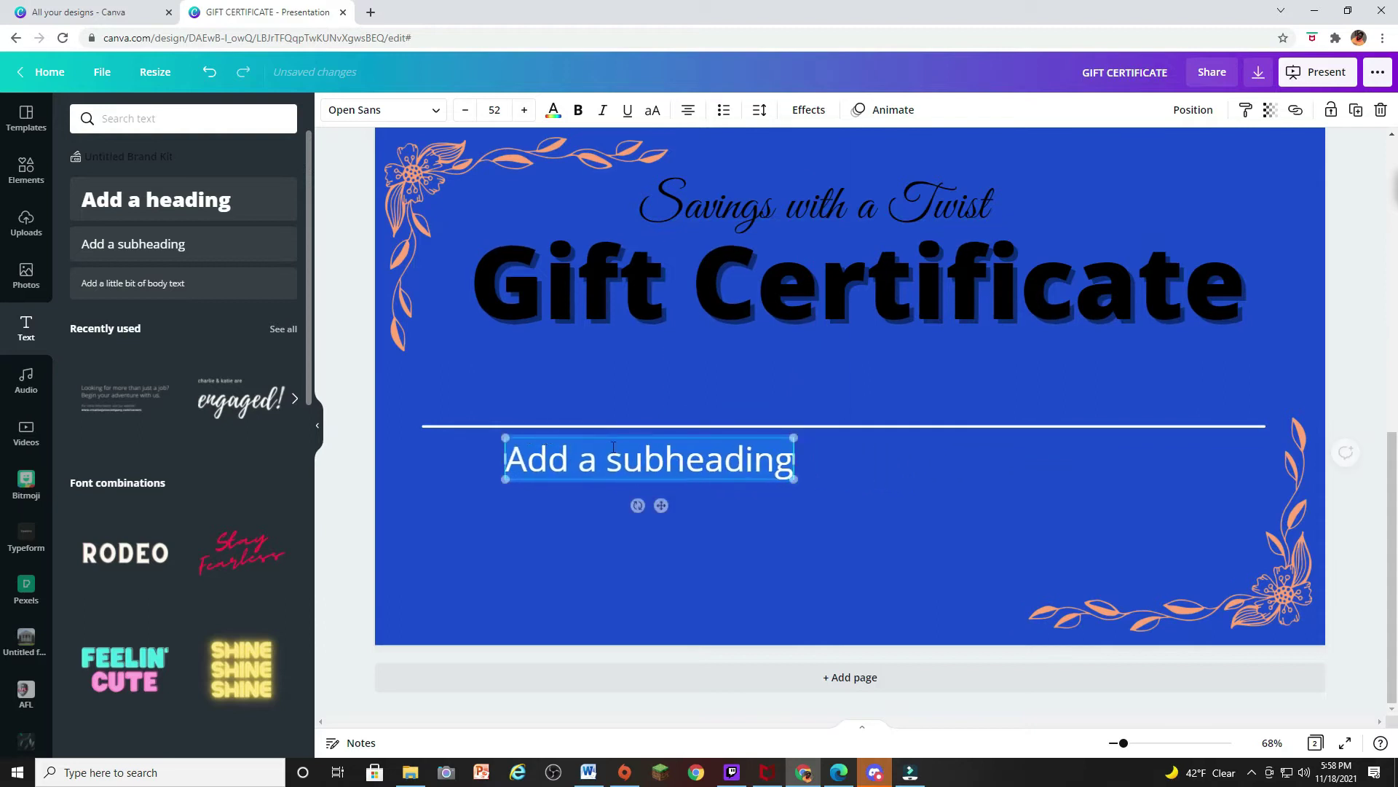
{"action": "left_click_drag", "start_coordinate": [801, 456], "coordinate": [547, 462]}
{"action": "key", "text": "BackSpace"}
Type 'This certificate is redeemable up to $40 off of $100 in value', fixing typos.
{"action": "type", "text": "This cerf"}
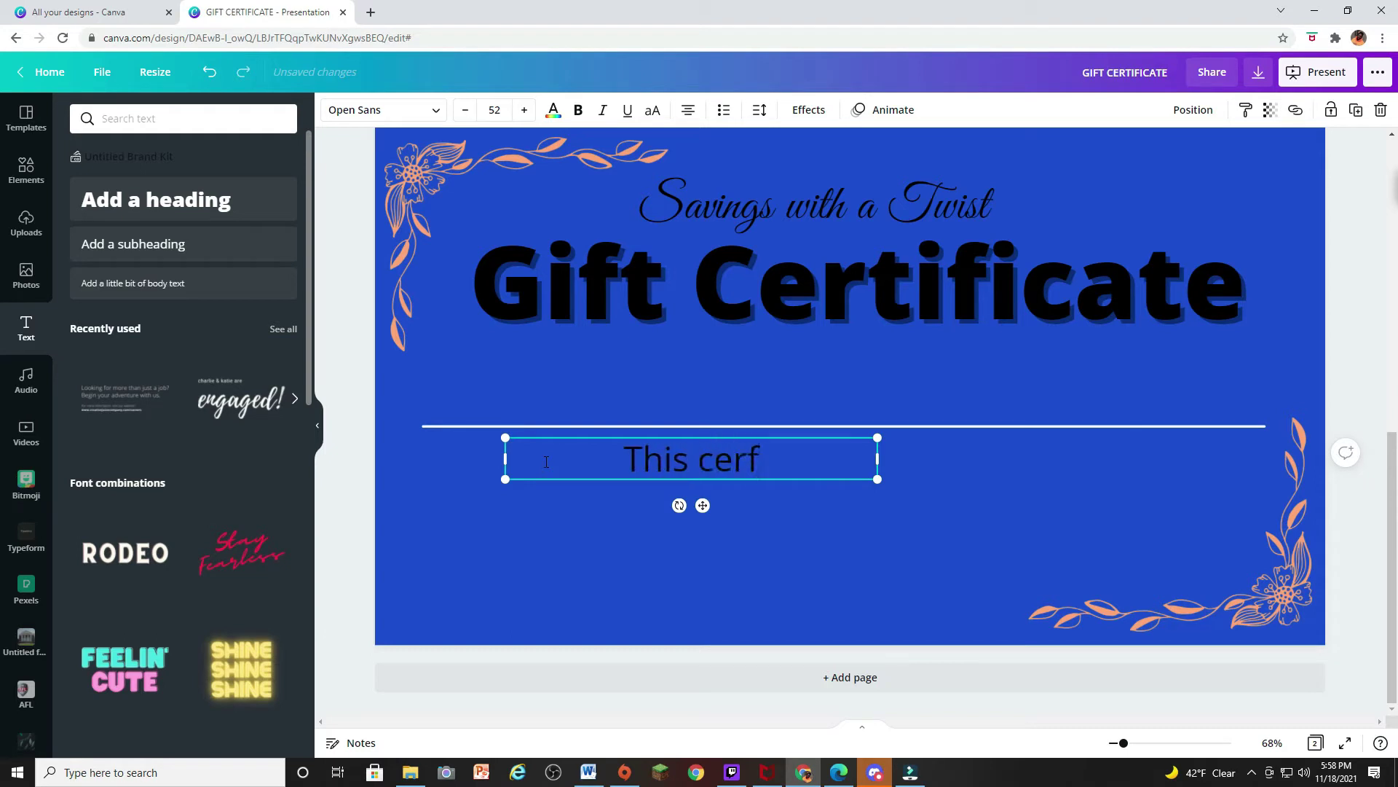
{"action": "key", "text": "BackSpace"}
{"action": "type", "text": "ti"}
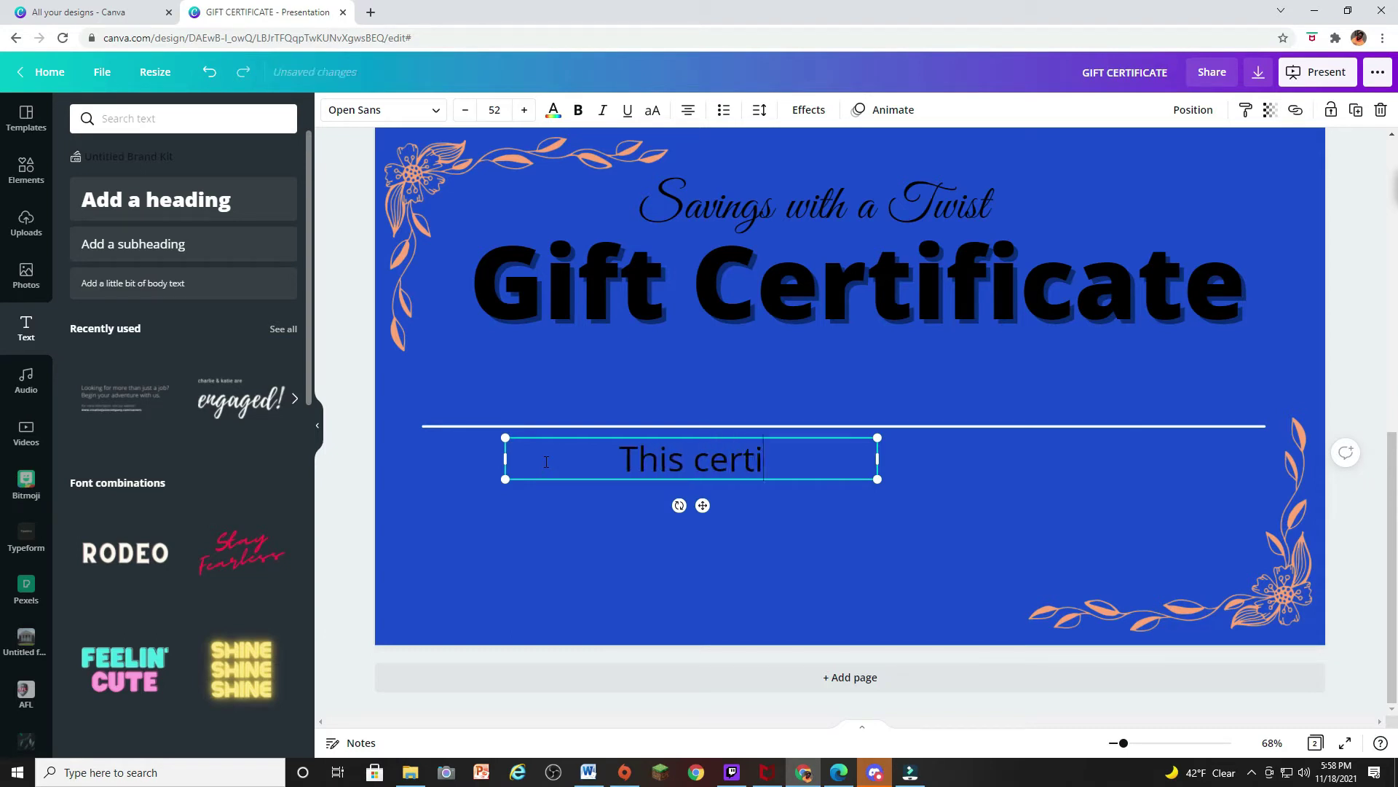
{"action": "type", "text": "ficate is"}
{"action": "key", "text": "BackSpace"}
{"action": "type", "text": "is good voe"}
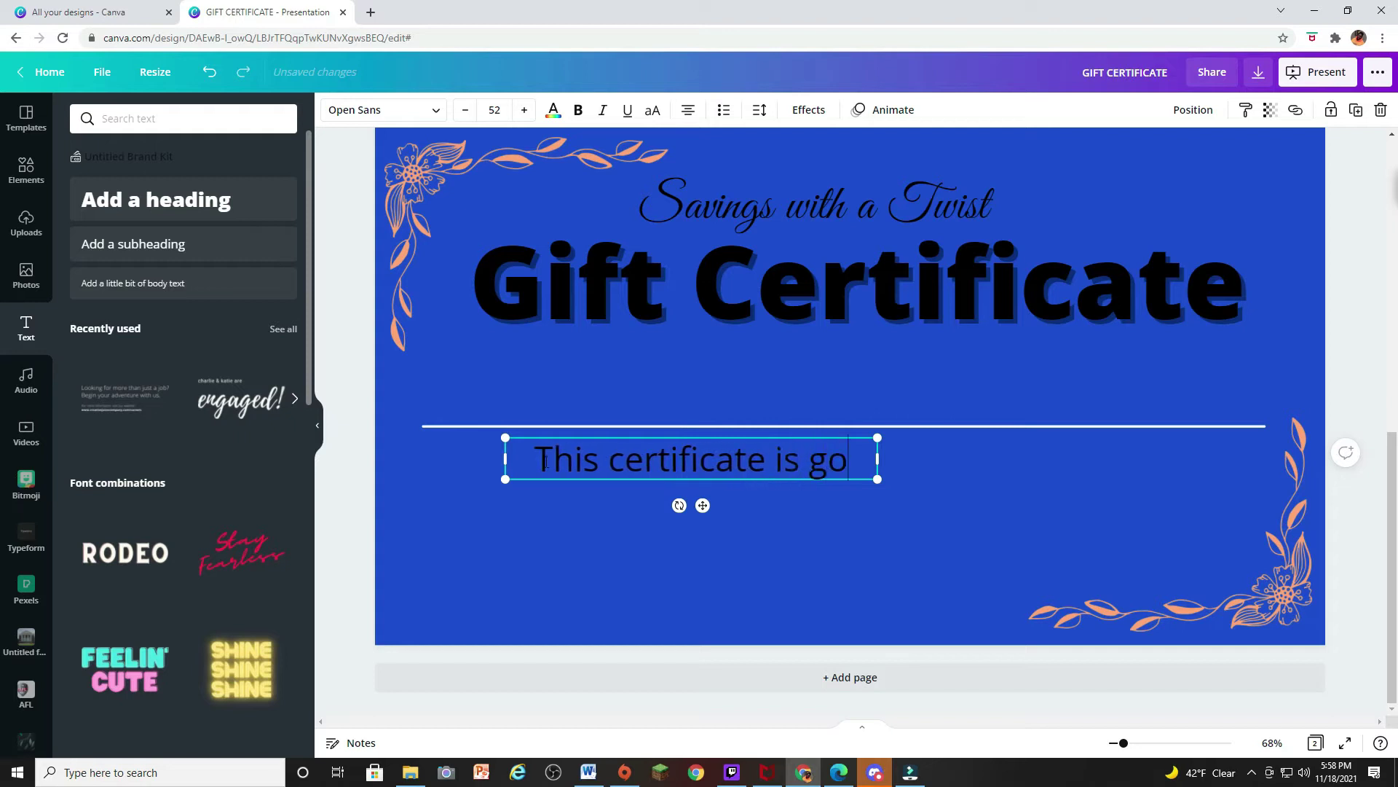
{"action": "key", "text": "BackSpace"}
{"action": "key", "text": "BackSpace"}
{"action": "key", "text": "BackSpace"}
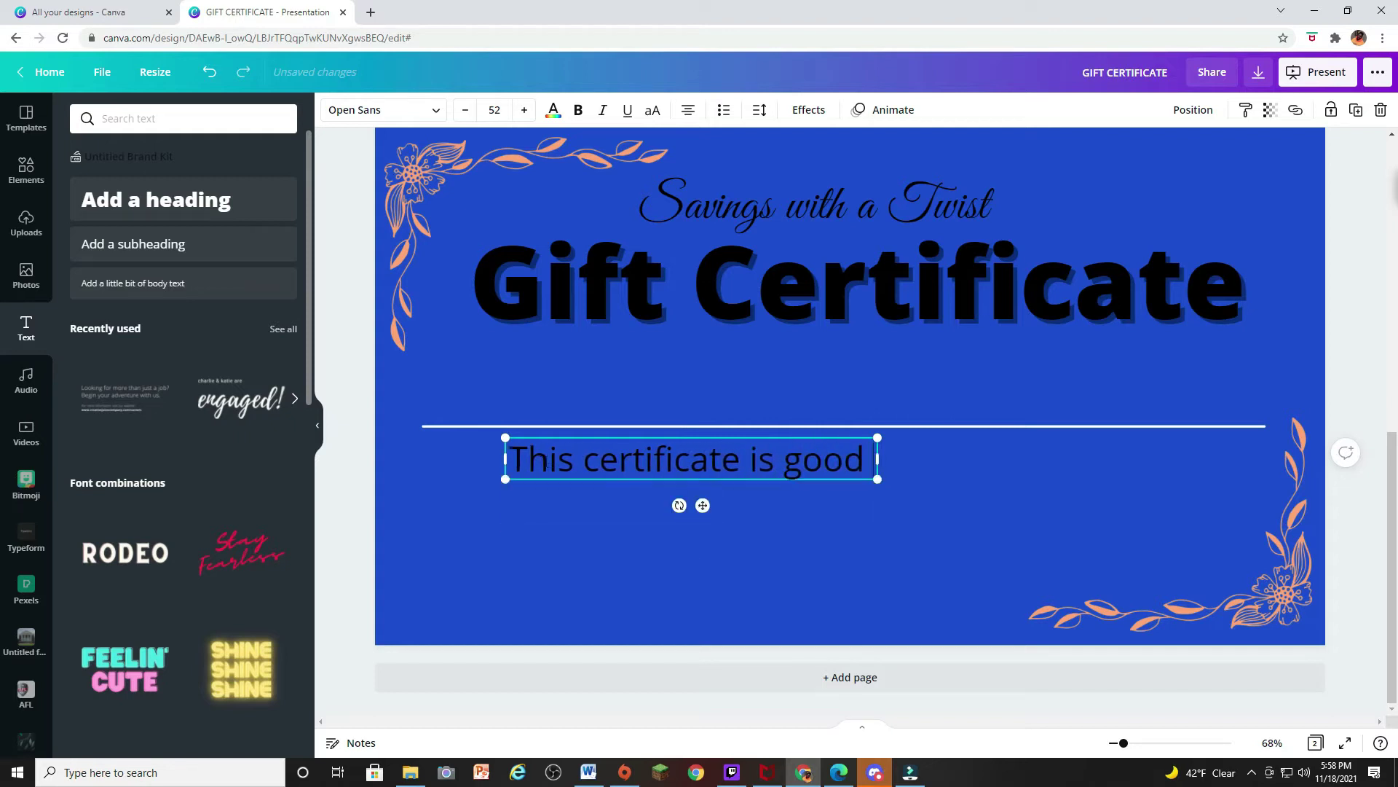
{"action": "key", "text": "BackSpace"}
{"action": "key", "text": "BackSpace"}
{"action": "key", "text": "BackSpace"}
{"action": "key", "text": "BackSpace"}
{"action": "key", "text": "BackSpace"}
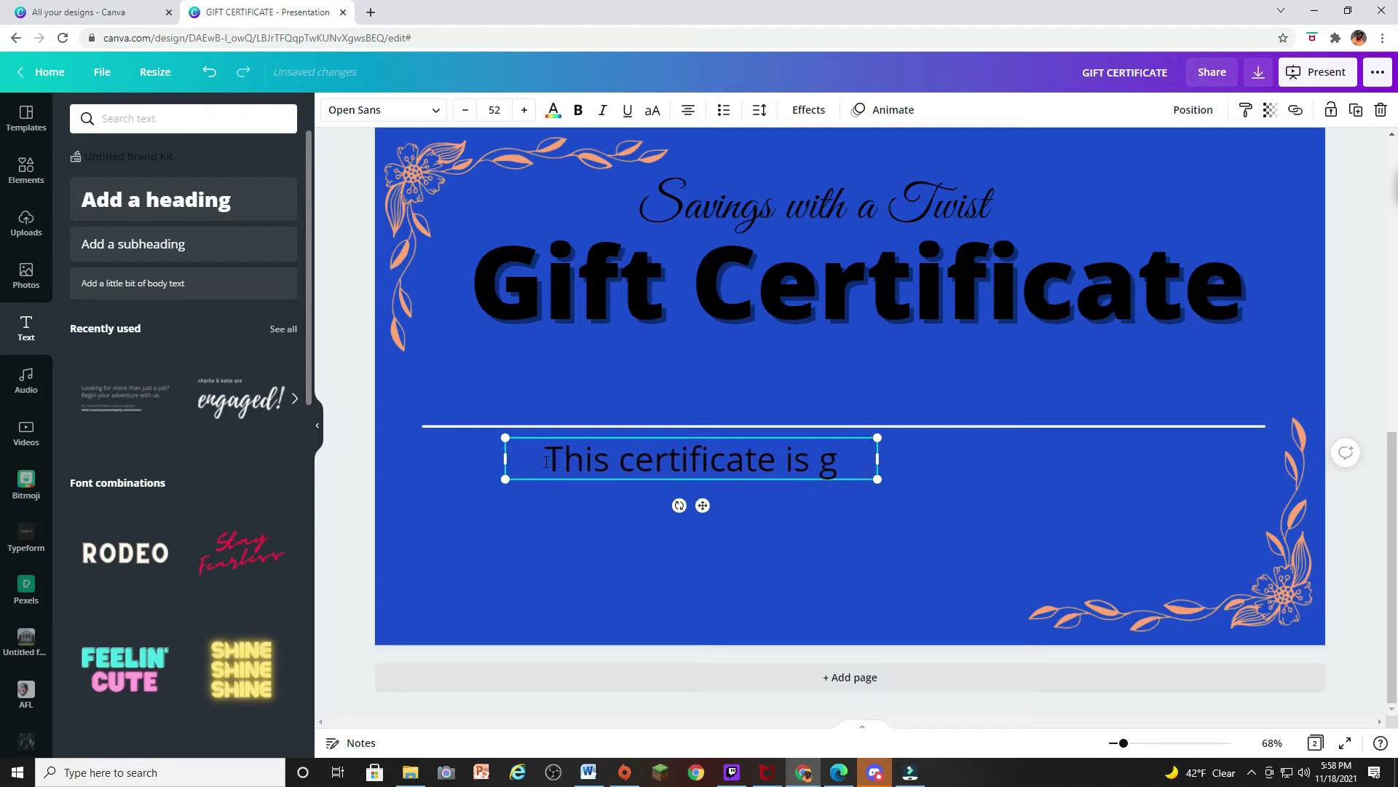
{"action": "type", "text": "redeem"}
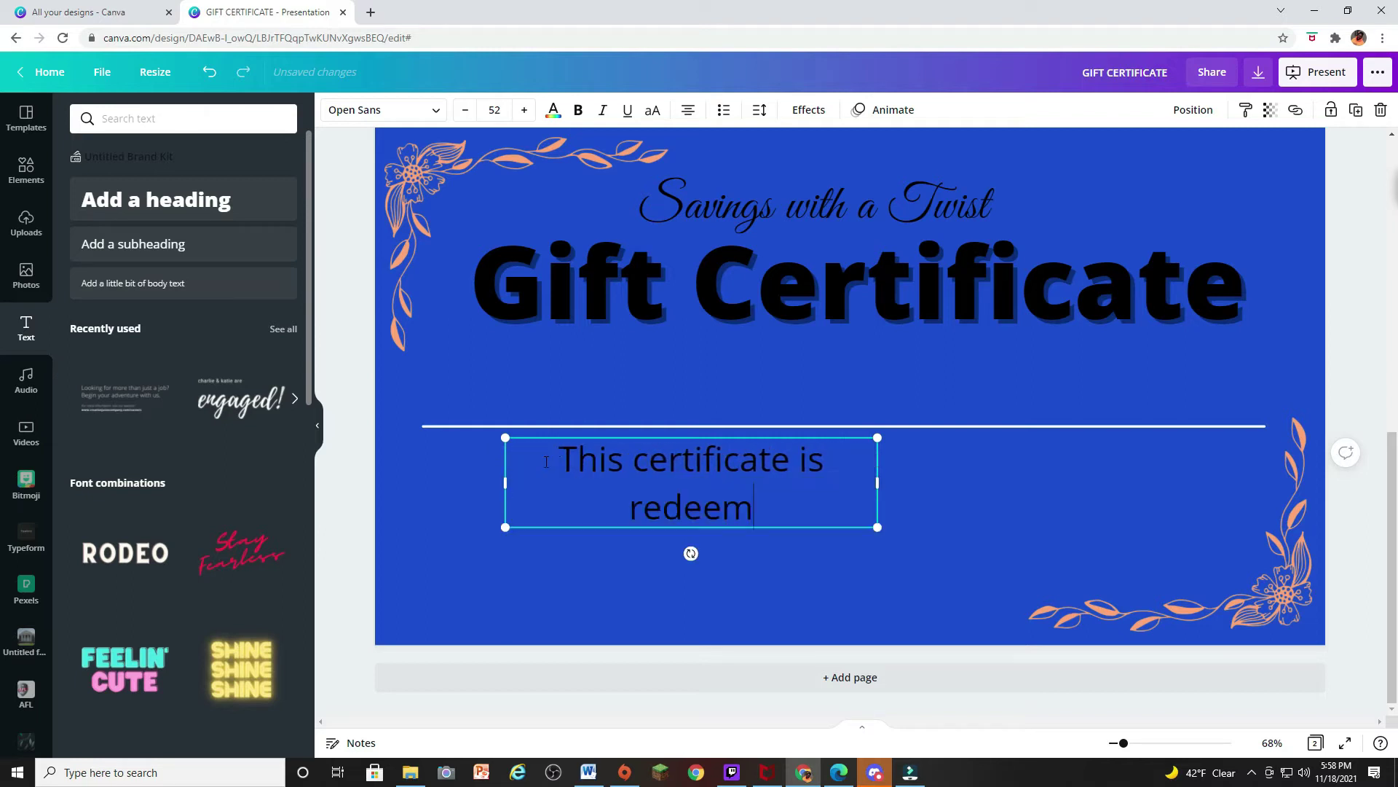
{"action": "type", "text": "able up to "}
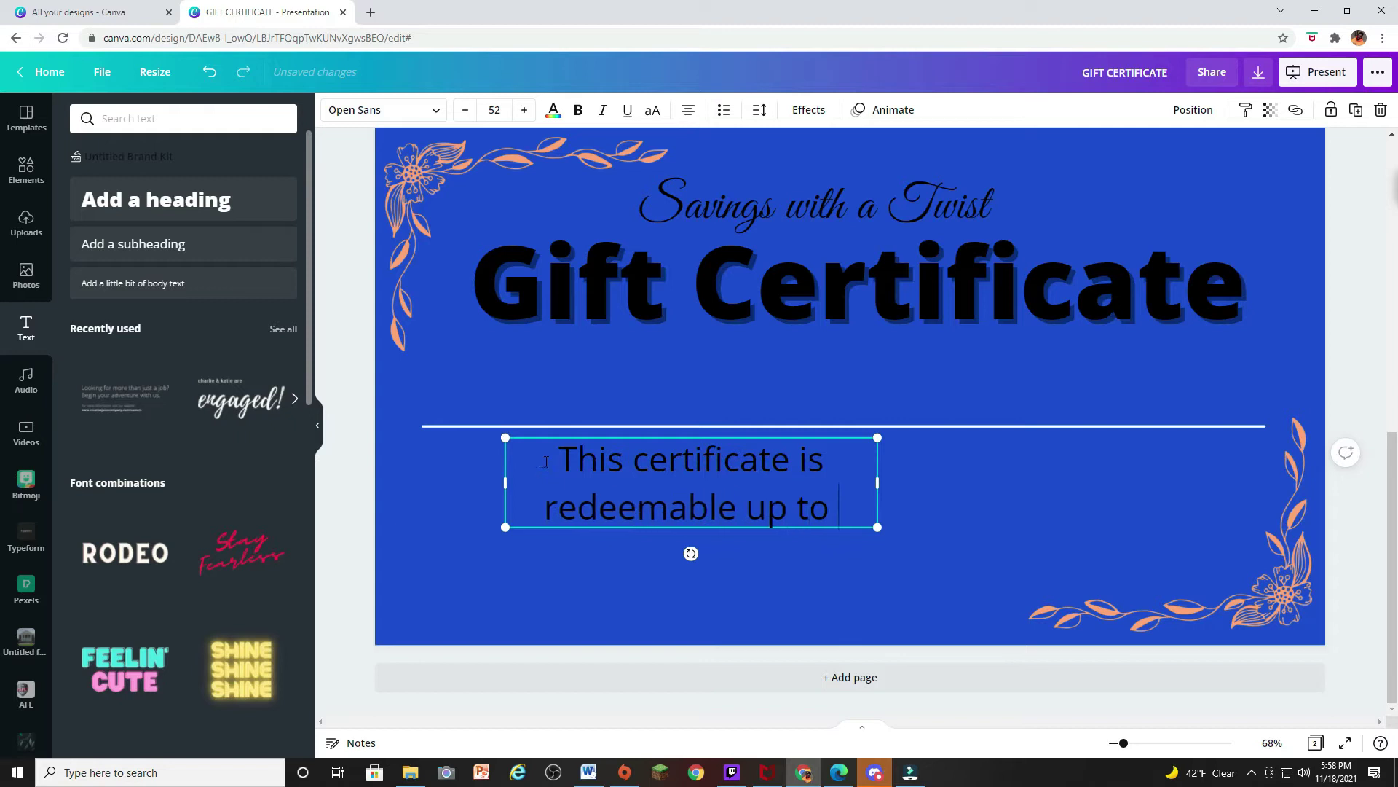
{"action": "type", "text": "$40"}
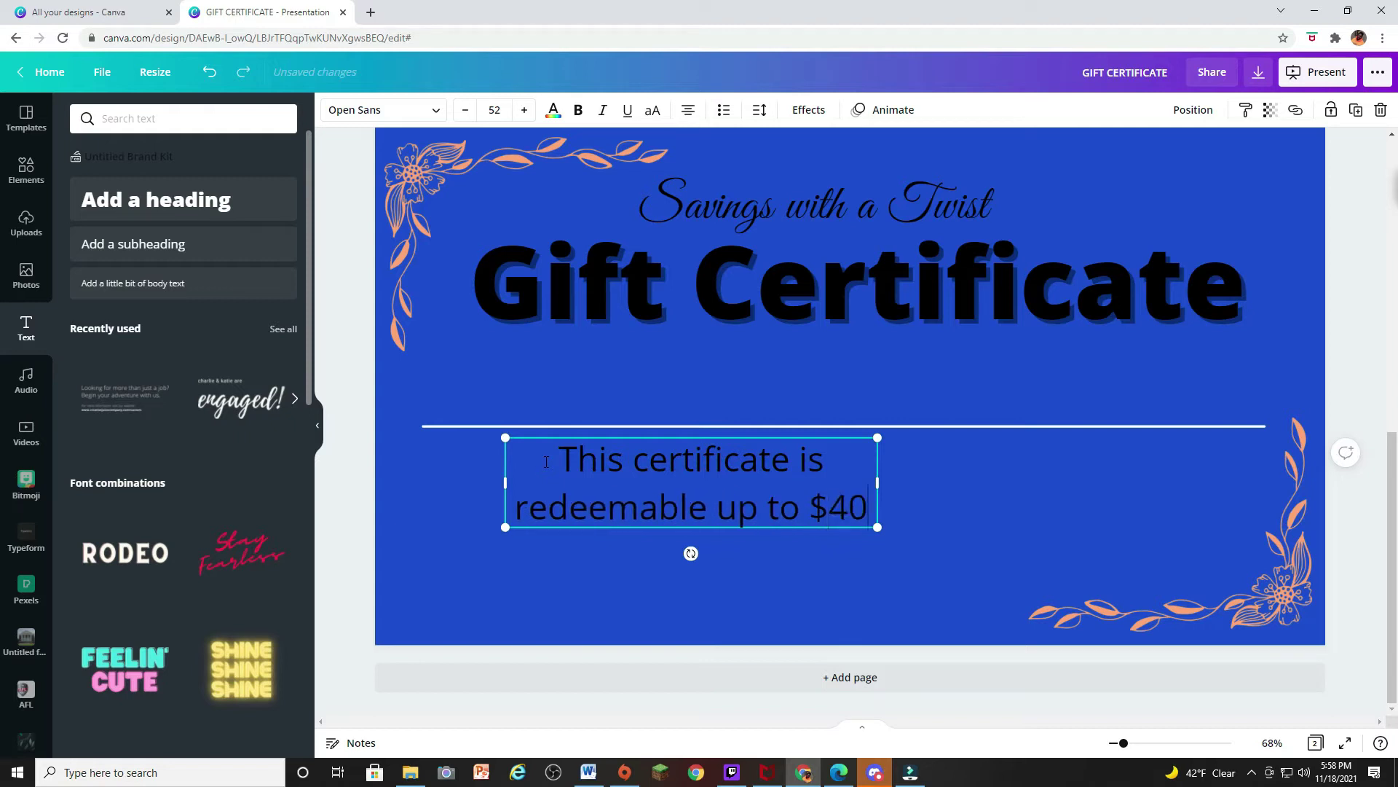
{"action": "type", "text": " off"}
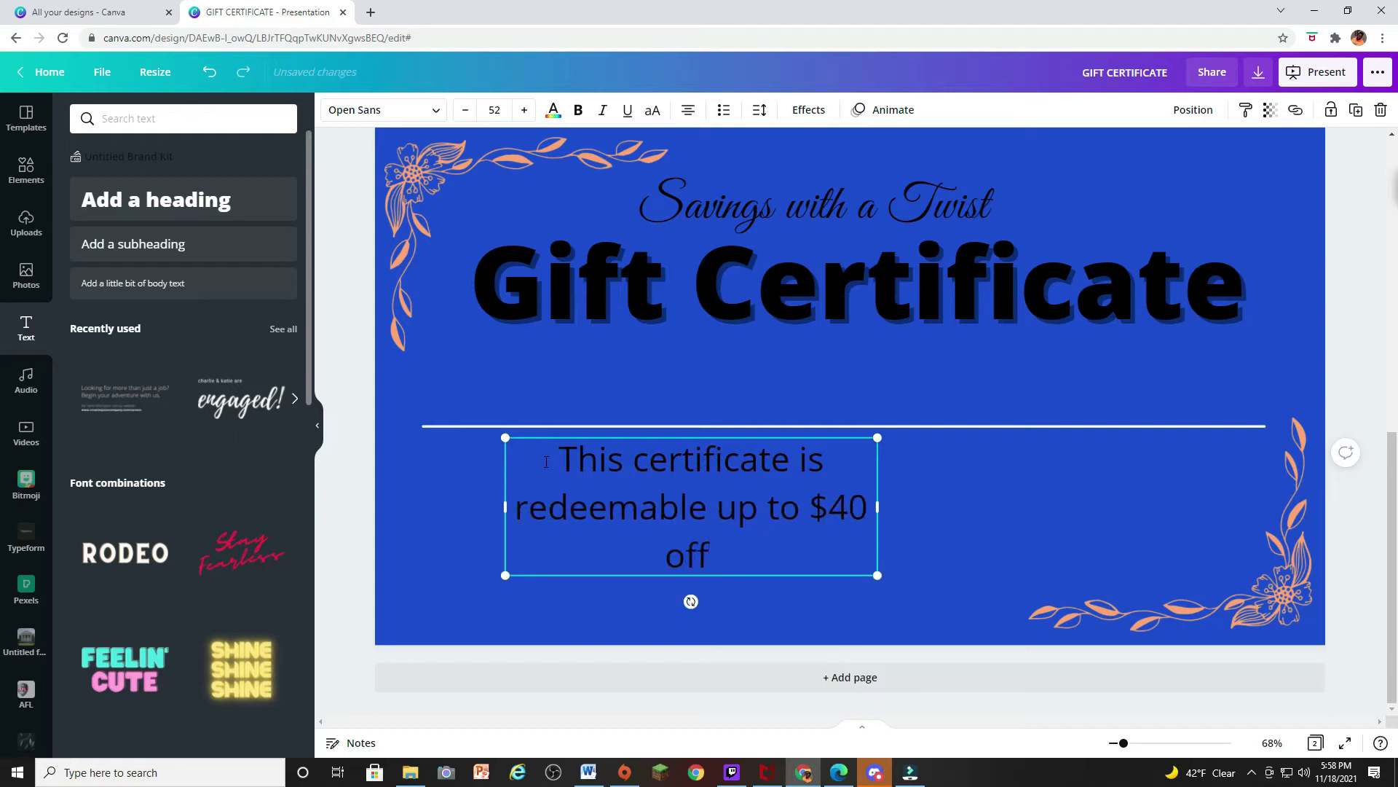
{"action": "type", "text": " of $100"}
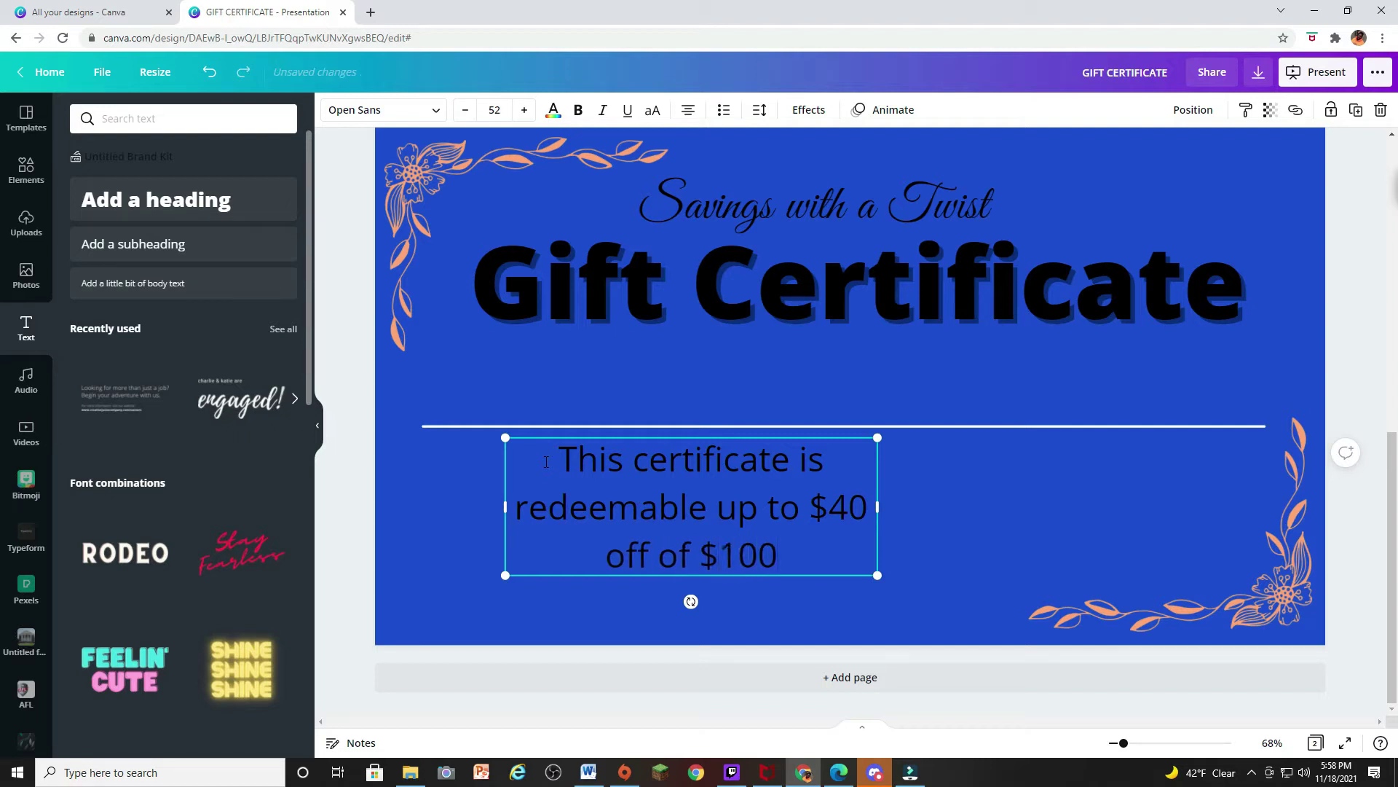
{"action": "type", "text": " in va"}
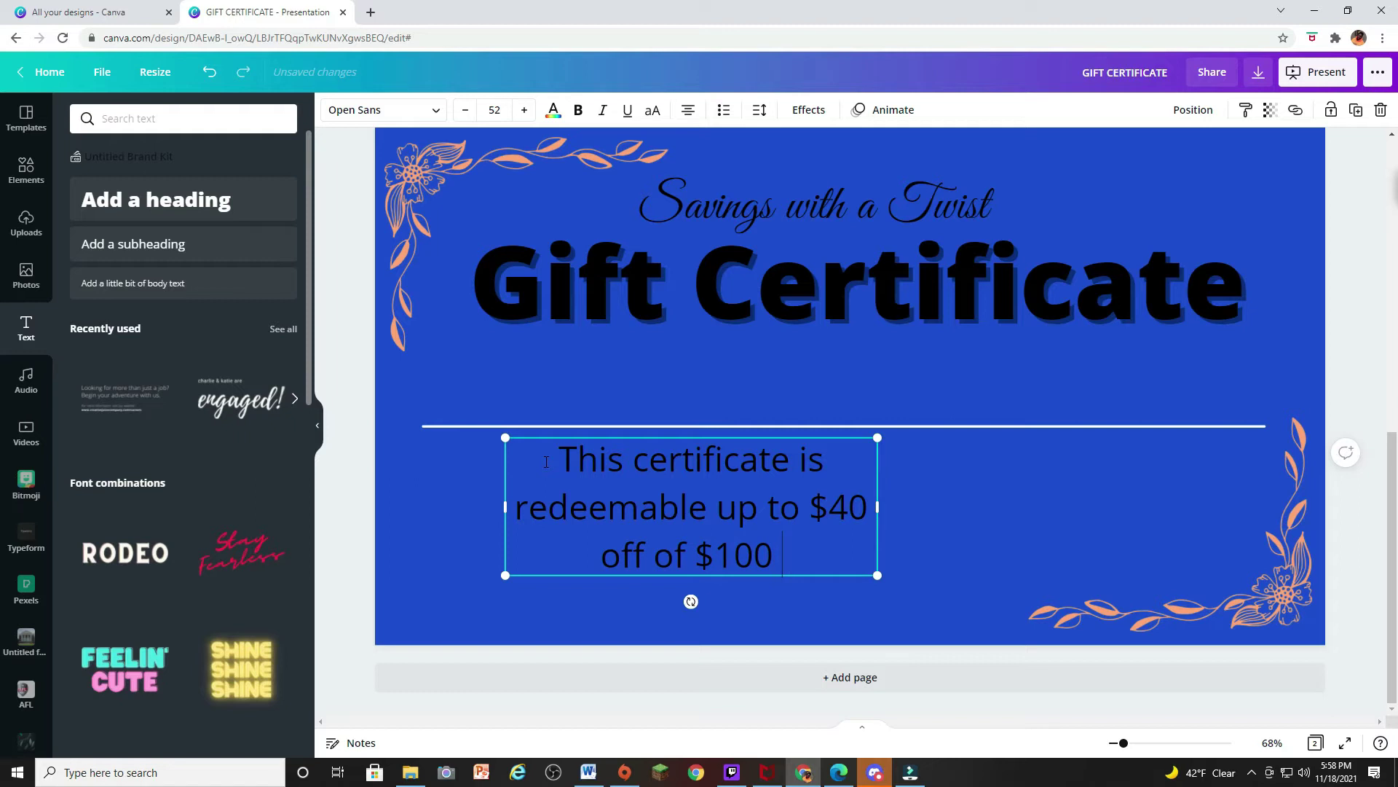
{"action": "type", "text": "l"}
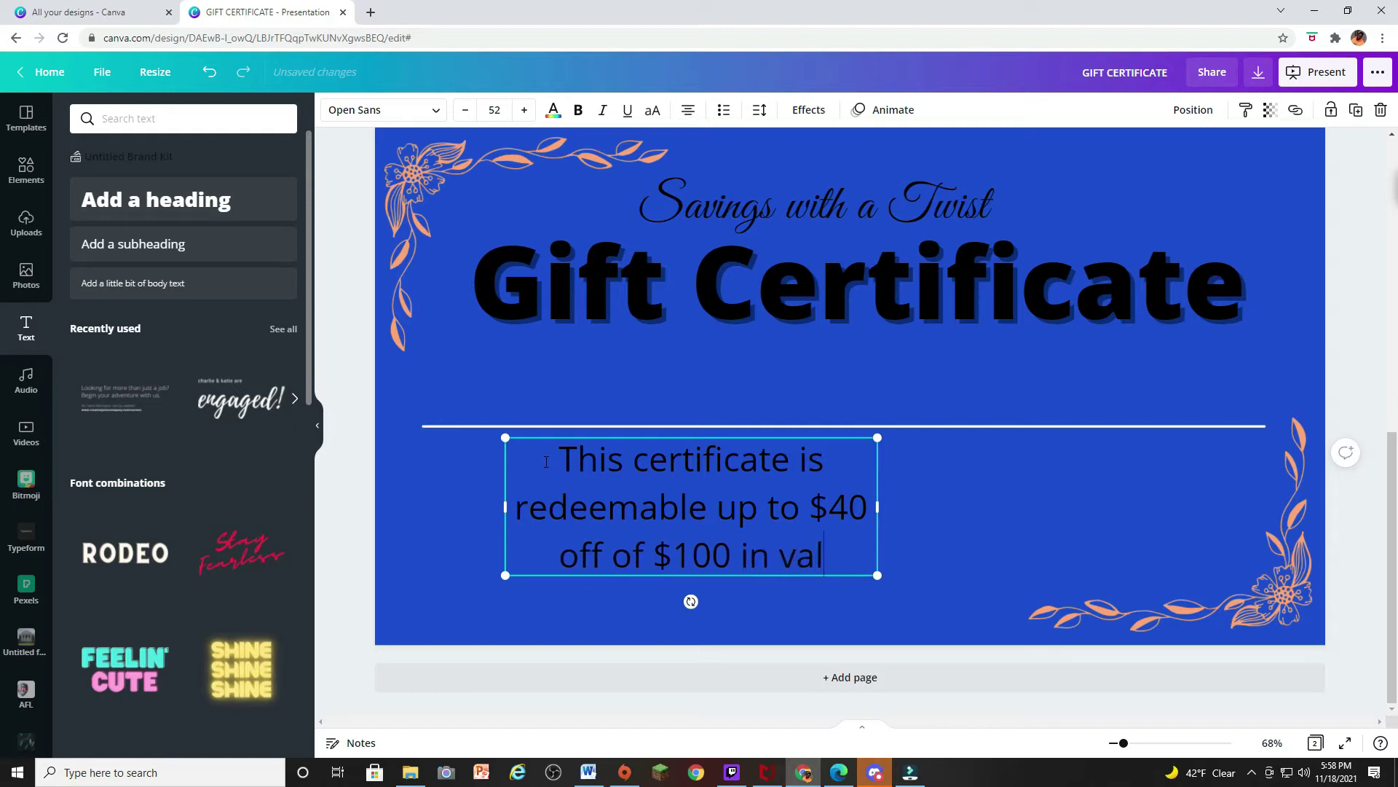
{"action": "type", "text": "ue"}
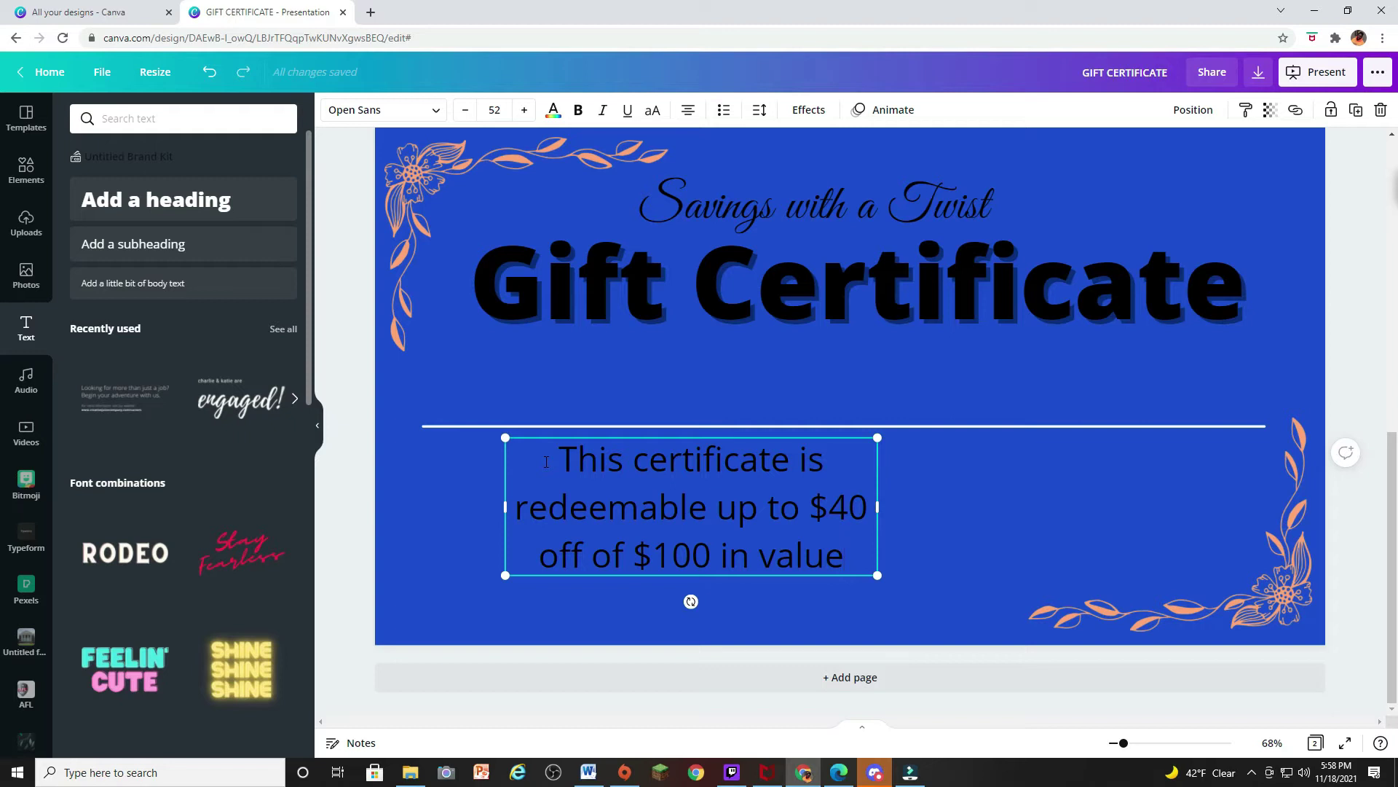
Widen the redemption text box on both sides and set its font size to 35.
{"action": "left_click_drag", "start_coordinate": [877, 506], "coordinate": [1224, 483]}
{"action": "left_click_drag", "start_coordinate": [505, 482], "coordinate": [922, 504]}
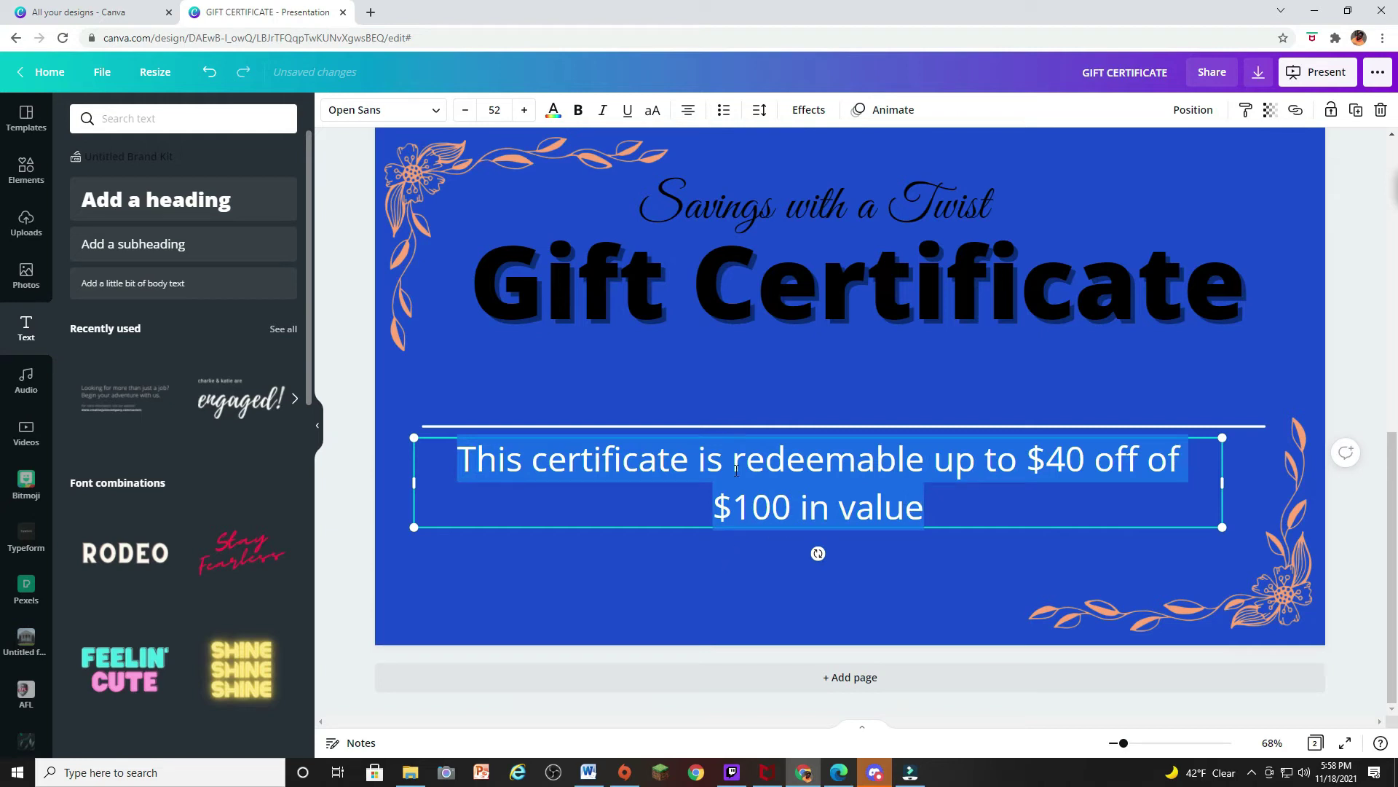
{"action": "left_click", "coordinate": [481, 110]}
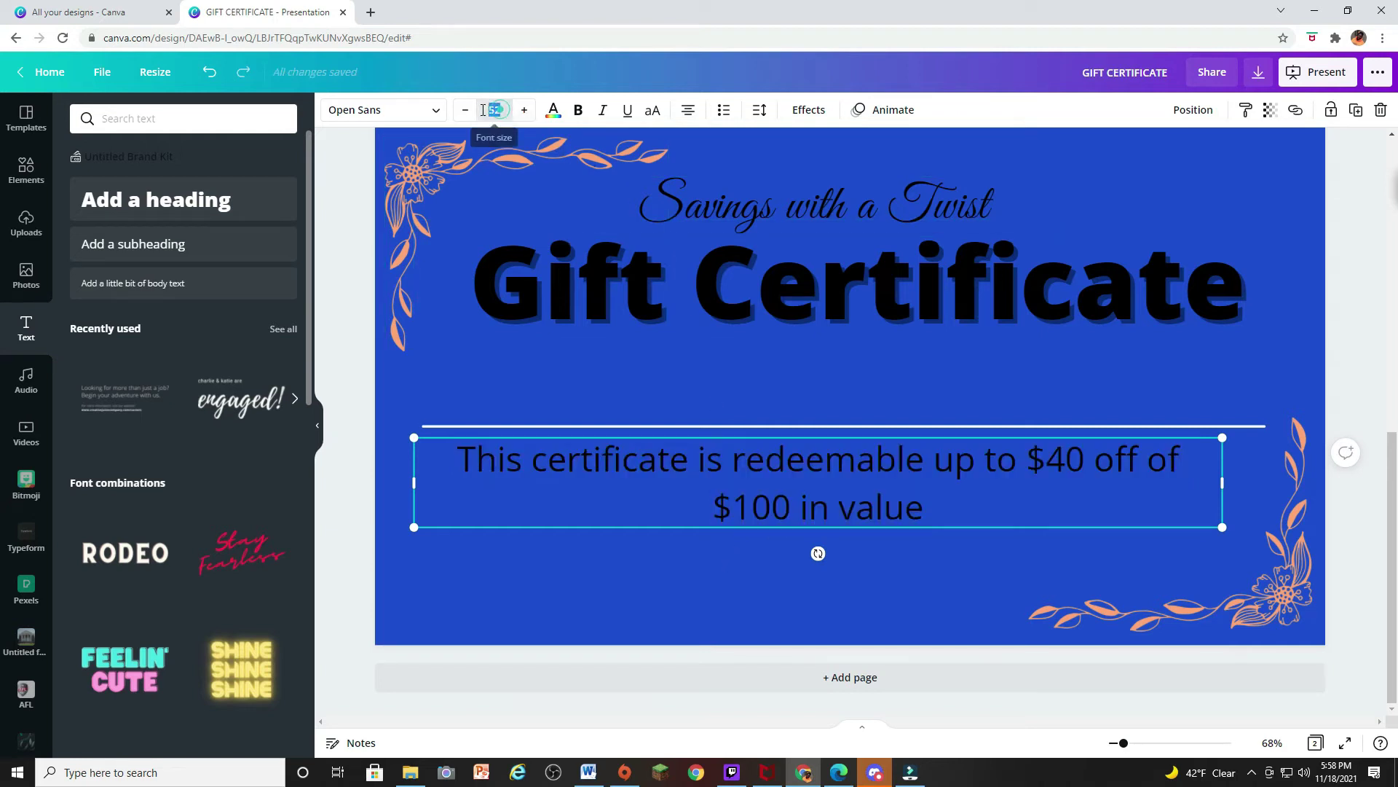
{"action": "type", "text": "35"}
{"action": "key", "text": "Return"}
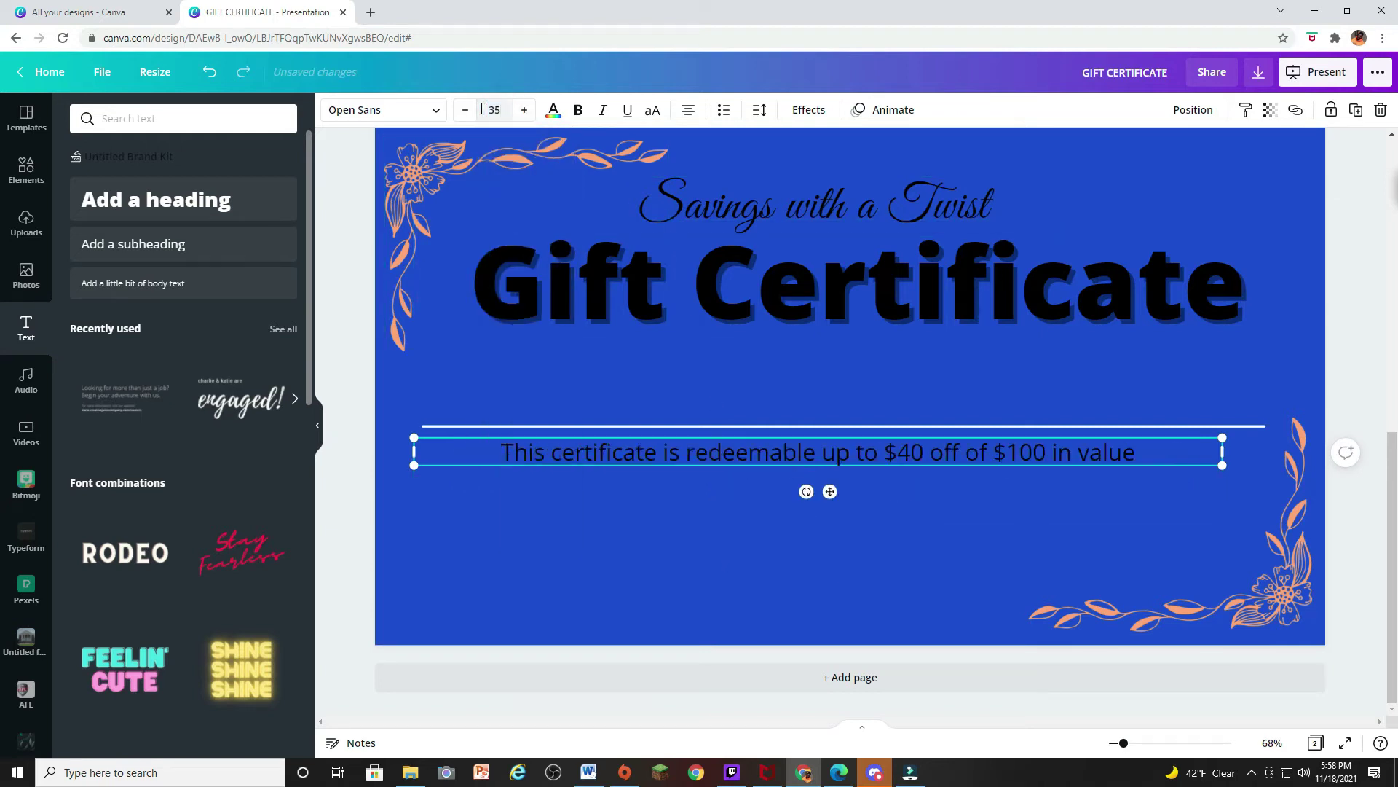
{"action": "left_click", "coordinate": [631, 497]}
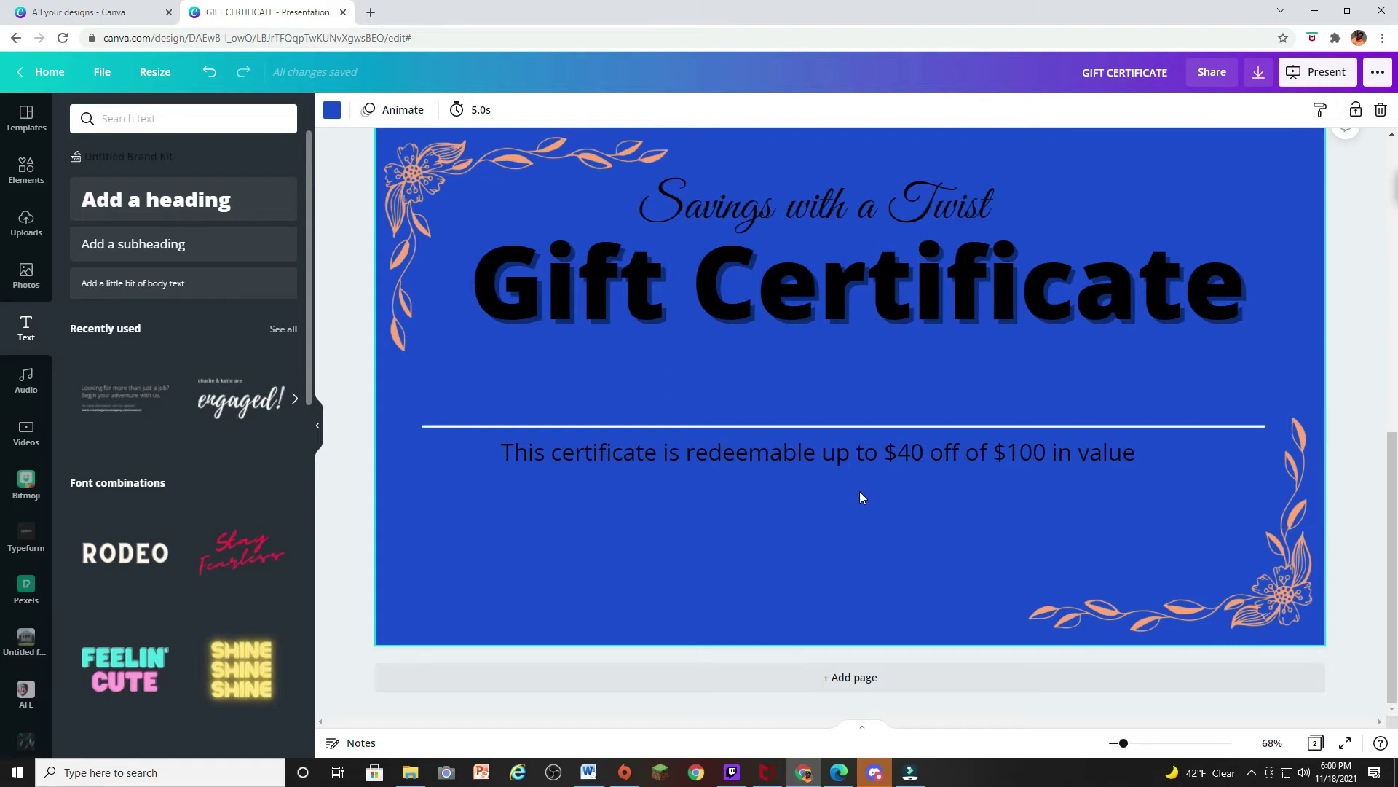
Add a body text box below the redemption sentence reading 'Expires 12/29/2022' and shrink it.
{"action": "left_click", "coordinate": [204, 286]}
{"action": "left_click_drag", "start_coordinate": [816, 373], "coordinate": [769, 481]}
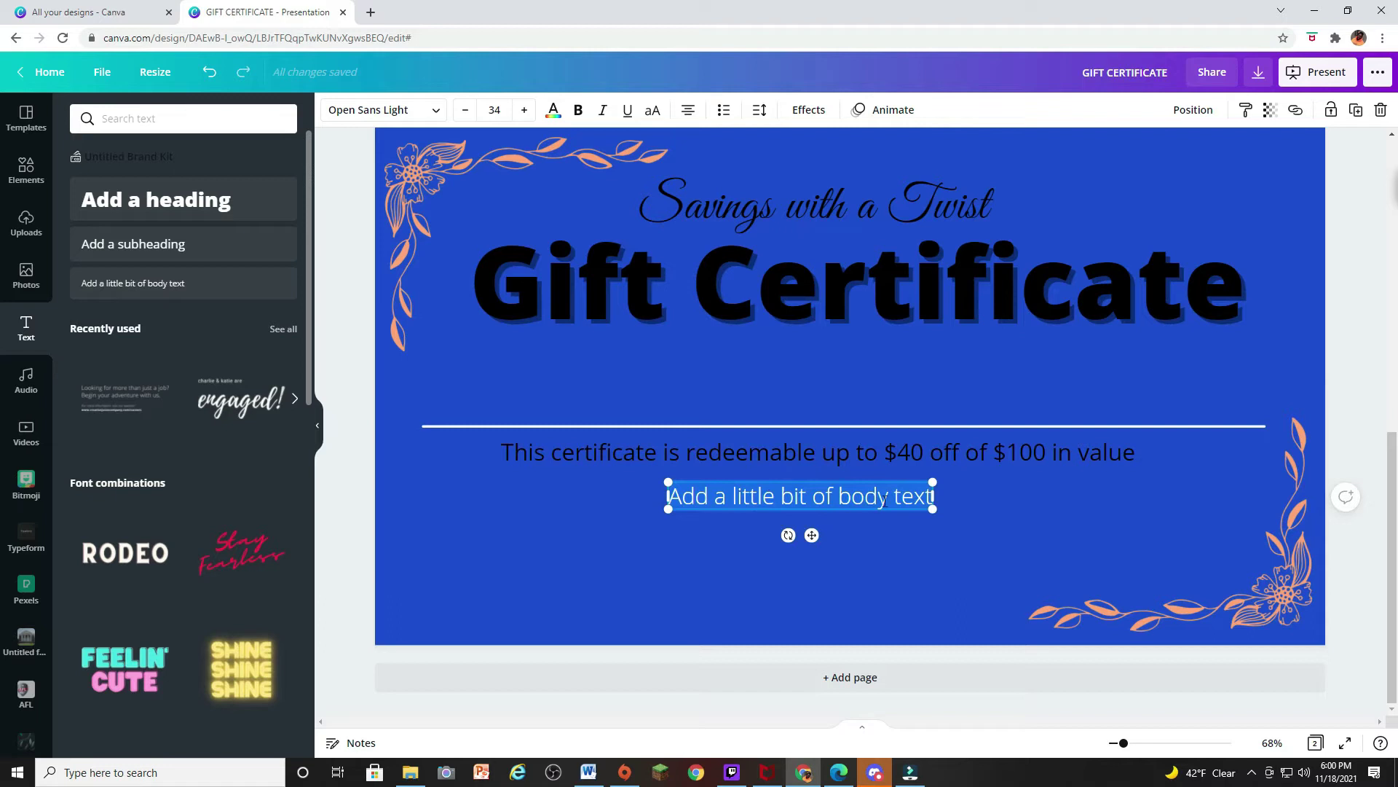
{"action": "left_click_drag", "start_coordinate": [934, 495], "coordinate": [961, 497]}
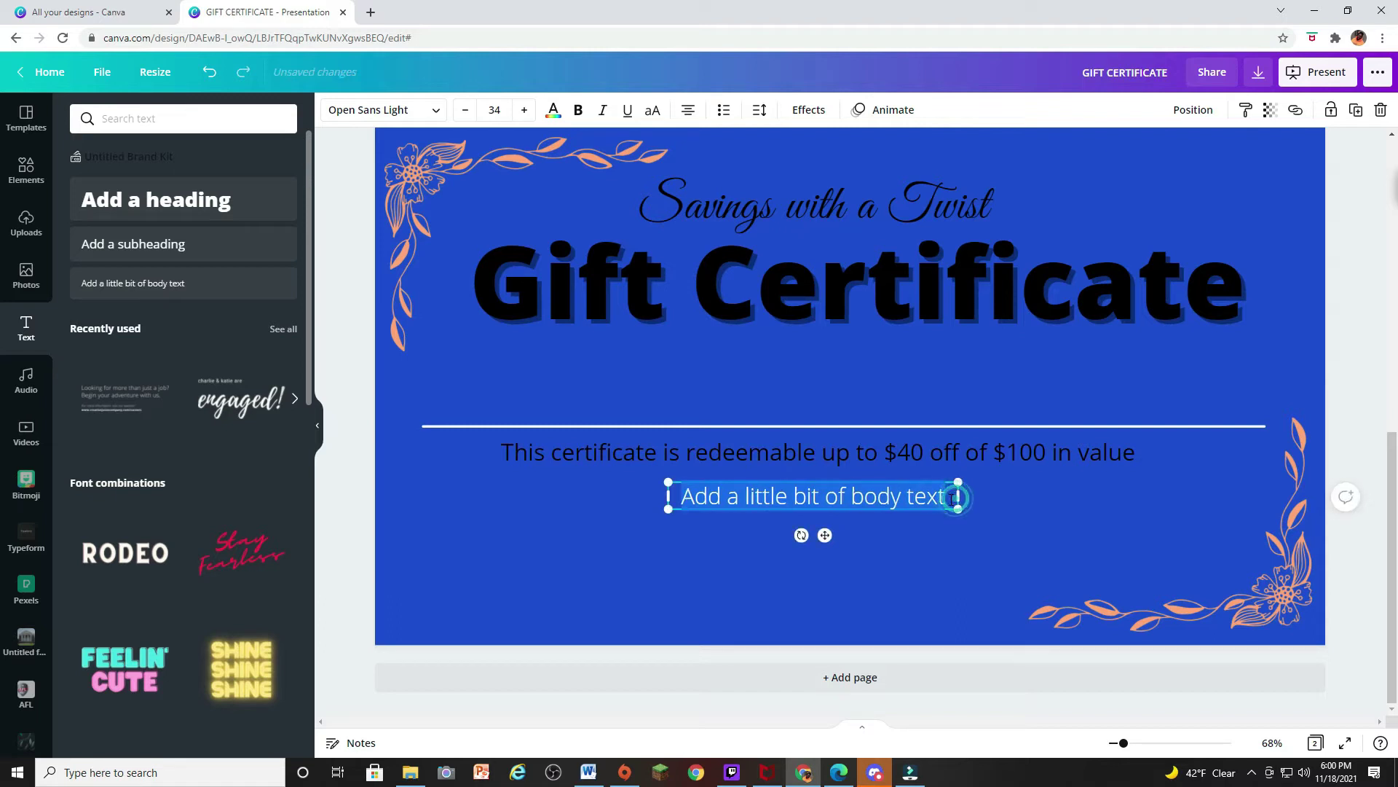
{"action": "type", "text": "Ex"}
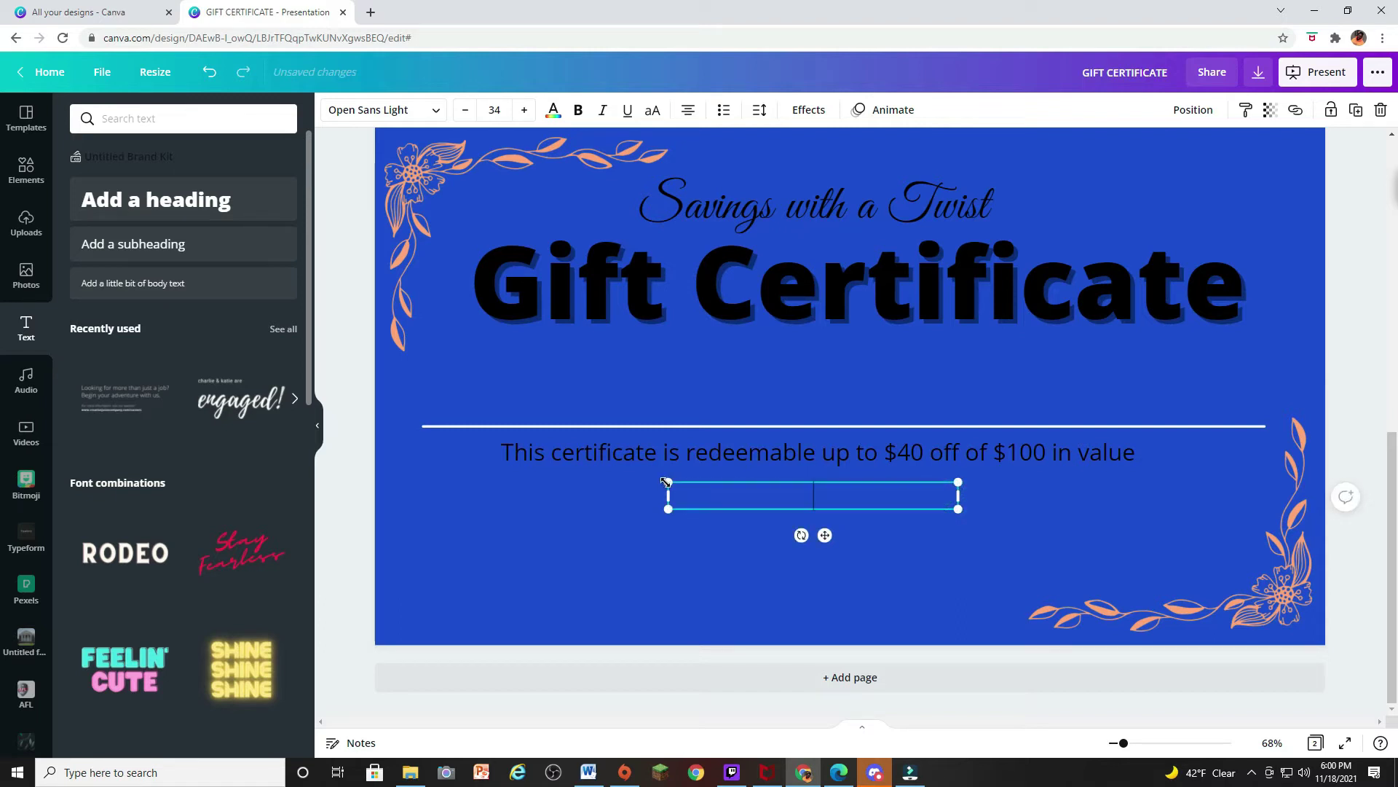
{"action": "type", "text": "pires"}
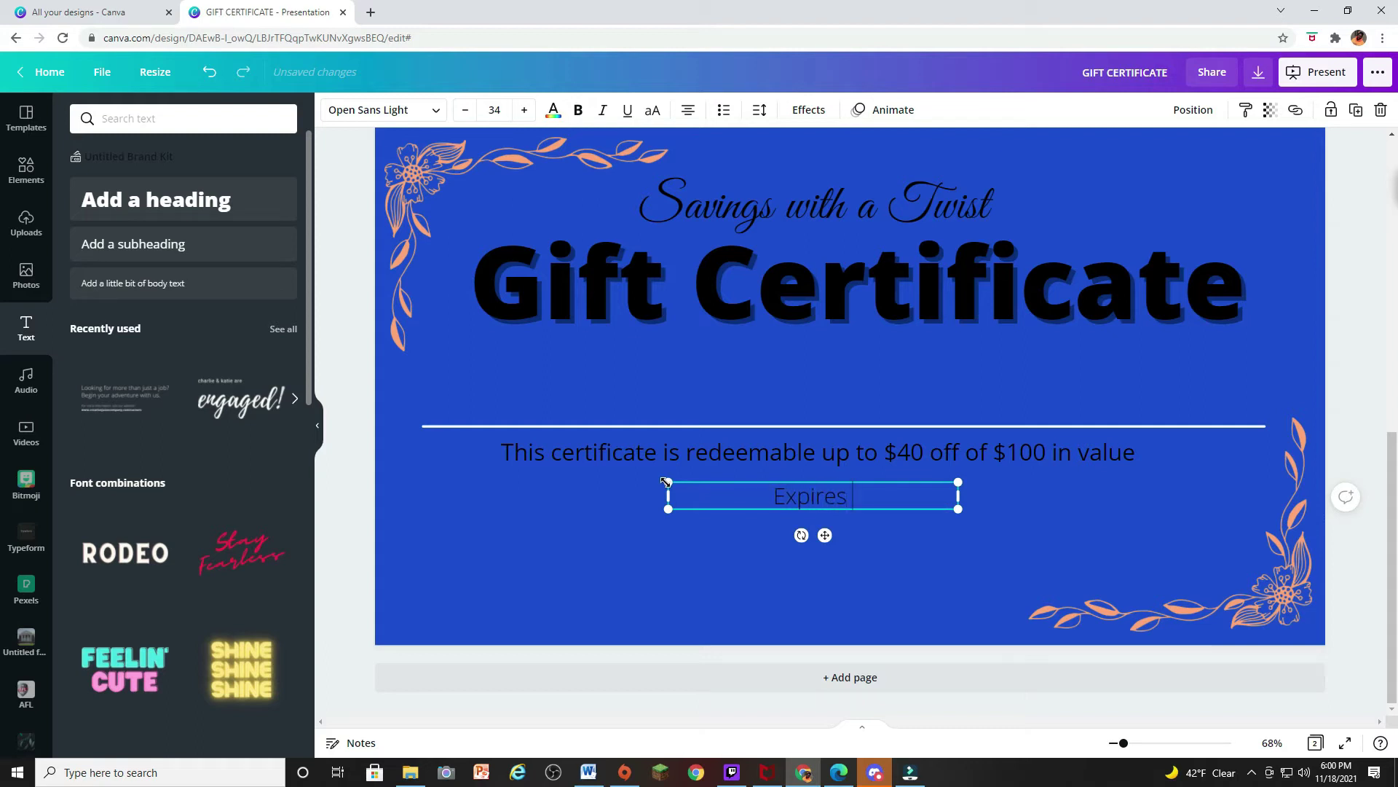
{"action": "type", "text": " 12/29/2022"}
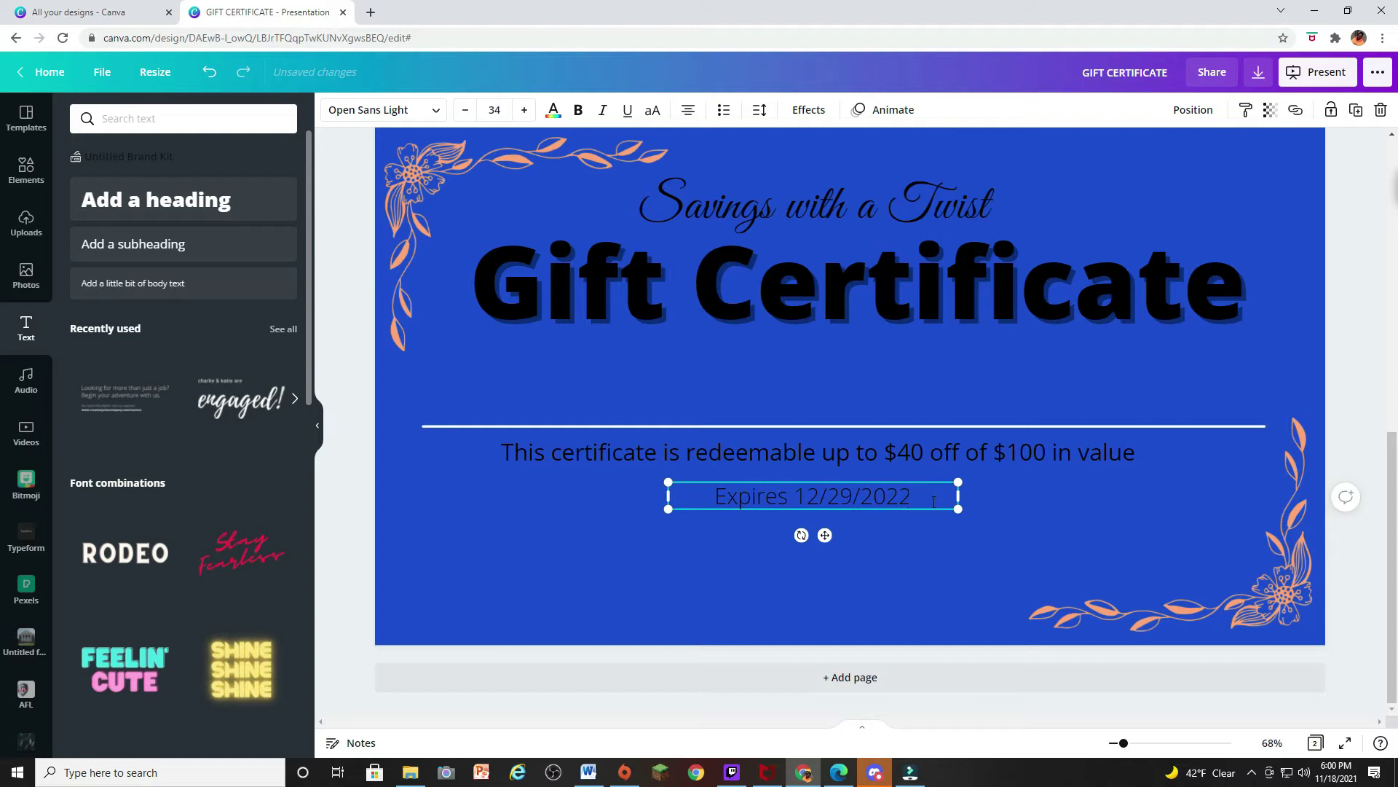
{"action": "left_click_drag", "start_coordinate": [958, 483], "coordinate": [866, 493]}
Append 'Discount code: SWAT21' on the same line and centre it under the sentence.
{"action": "left_click", "coordinate": [849, 496]}
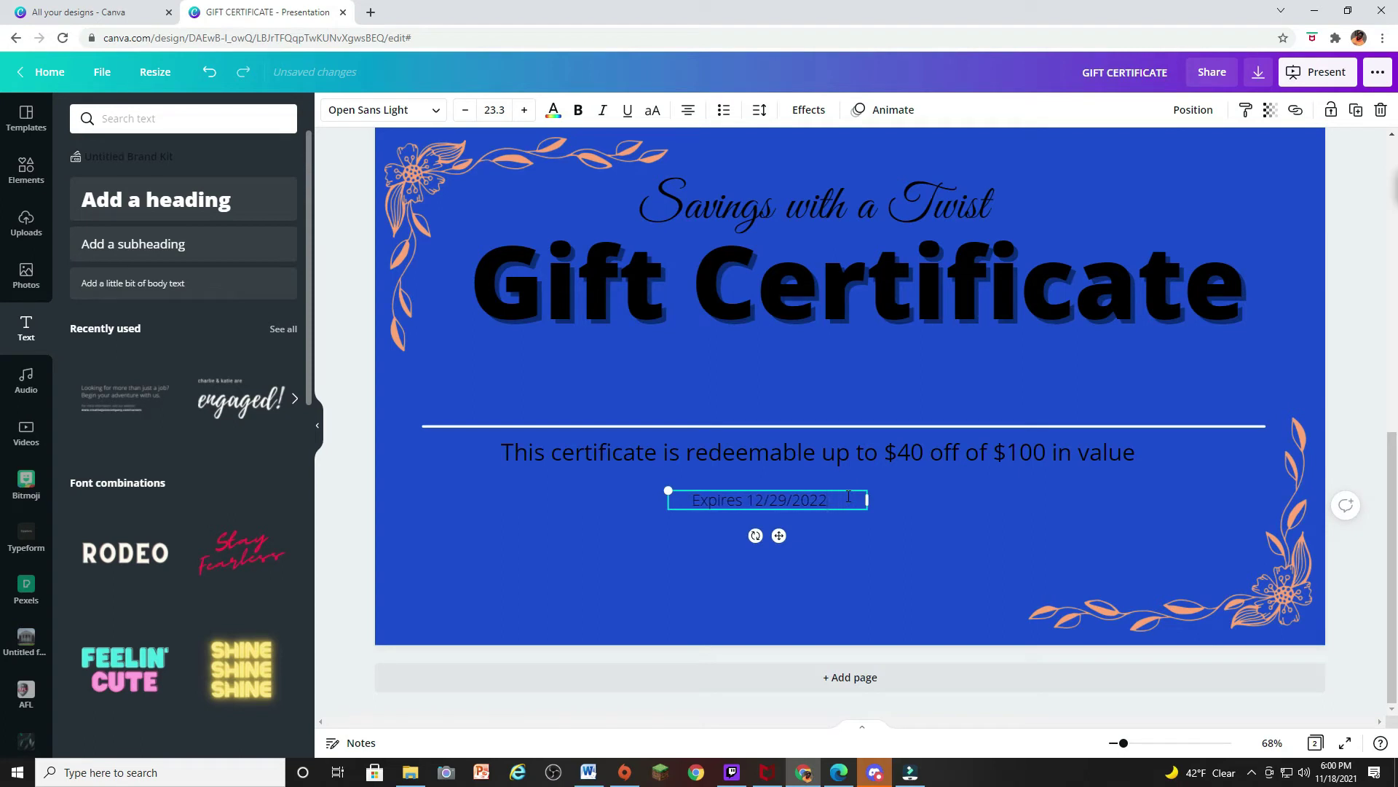
{"action": "type", "text": "Discount code: "}
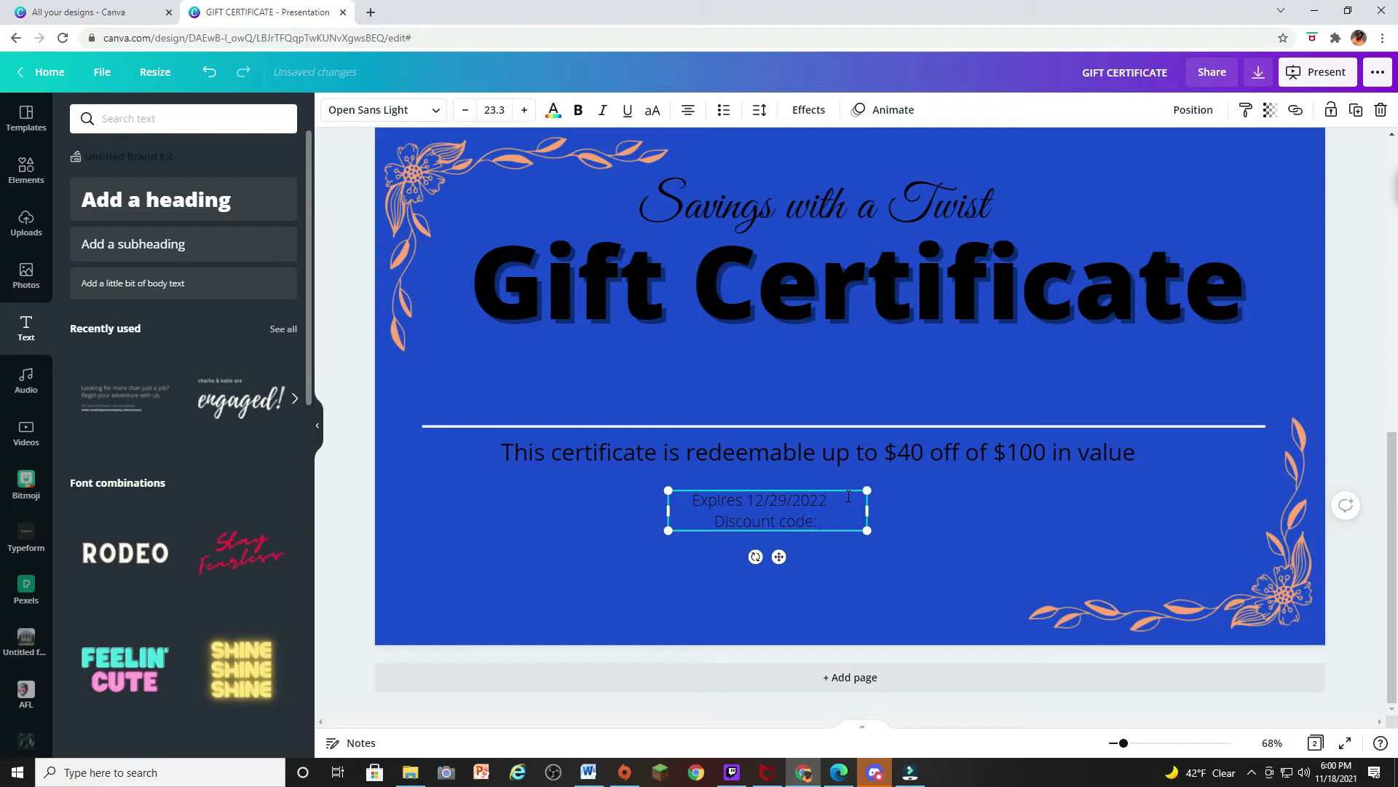
{"action": "type", "text": "SWAT21"}
{"action": "left_click_drag", "start_coordinate": [870, 515], "coordinate": [1075, 504]}
{"action": "left_click_drag", "start_coordinate": [862, 490], "coordinate": [817, 464]}
{"action": "left_click", "coordinate": [655, 581]}
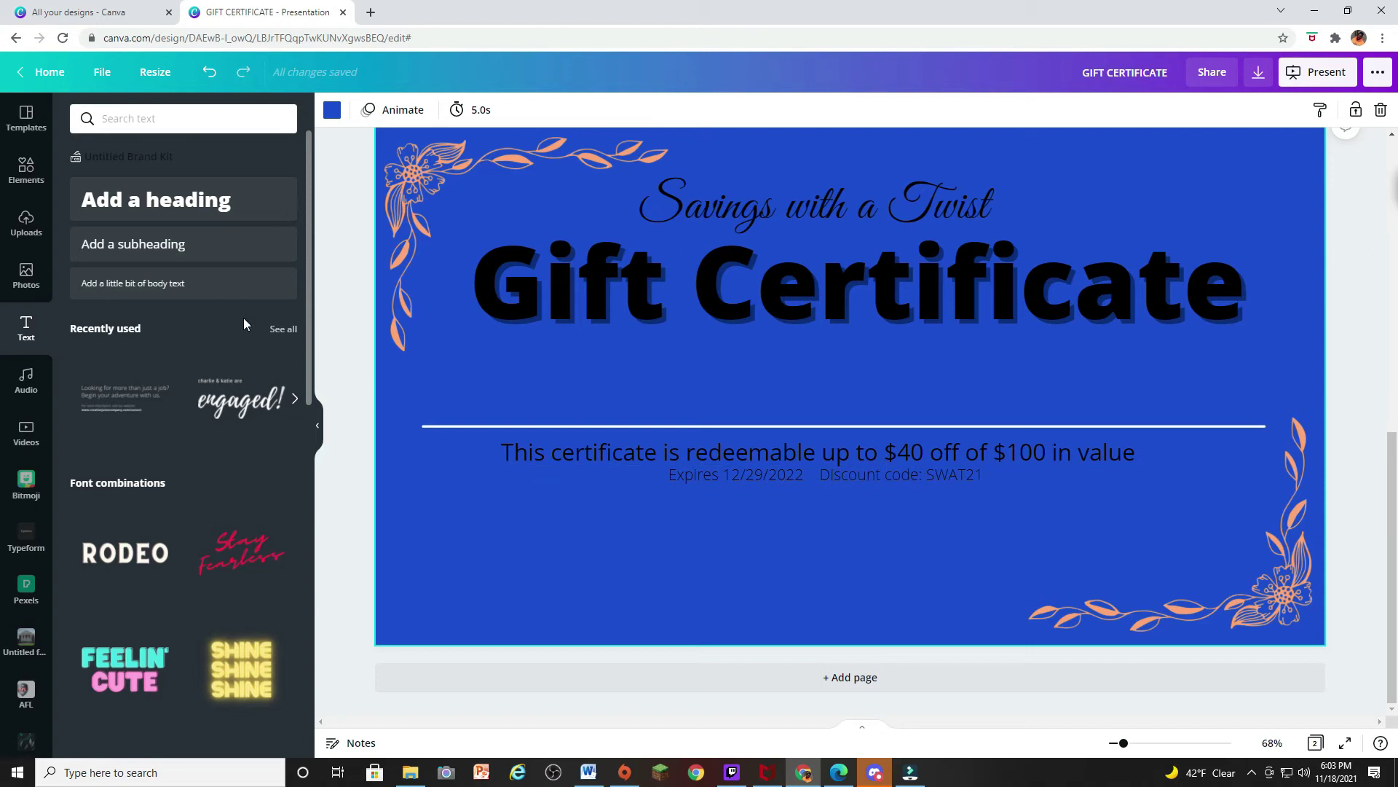
Add a plain white line shortened toward the lower right, plus a new body text box.
{"action": "left_click", "coordinate": [27, 169]}
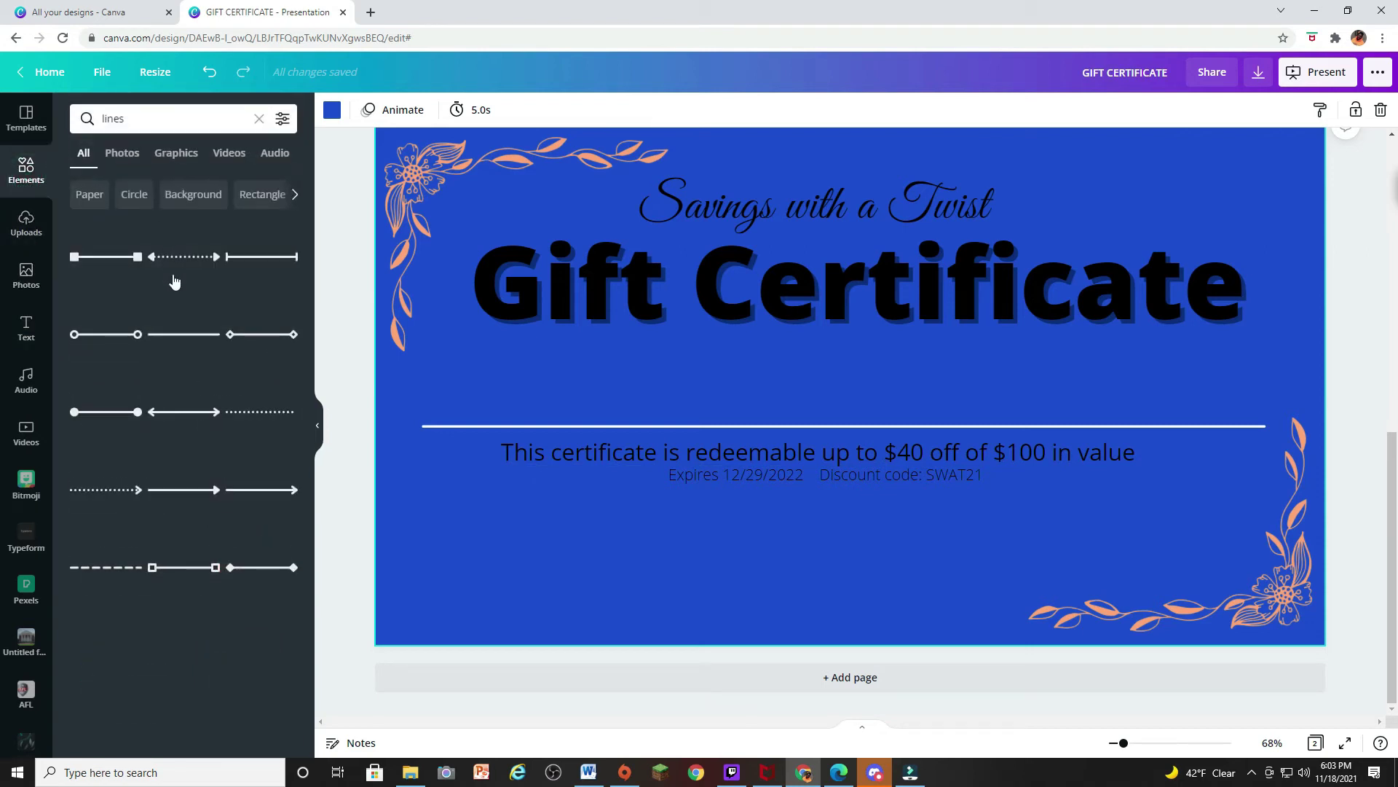
{"action": "left_click", "coordinate": [182, 334]}
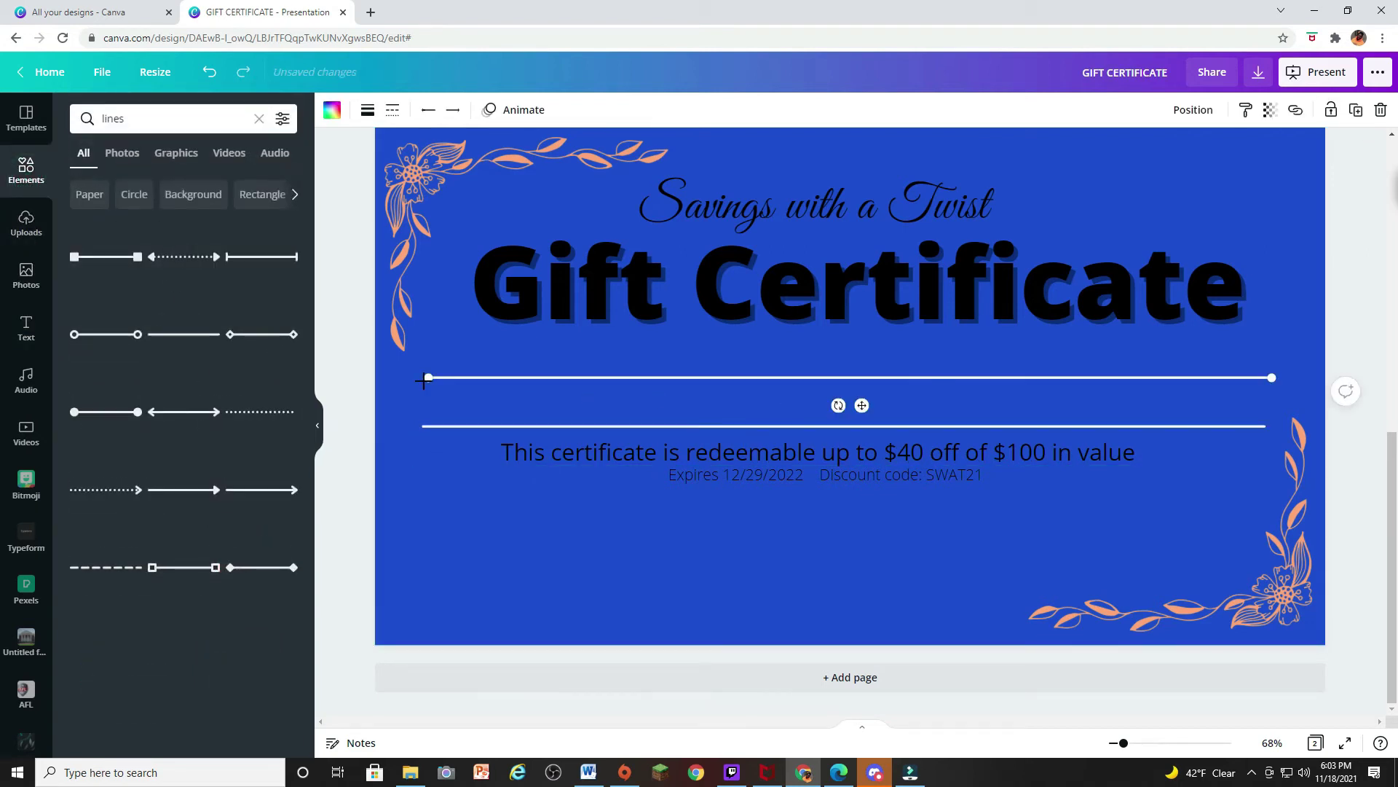
{"action": "left_click_drag", "start_coordinate": [424, 380], "coordinate": [1110, 571]}
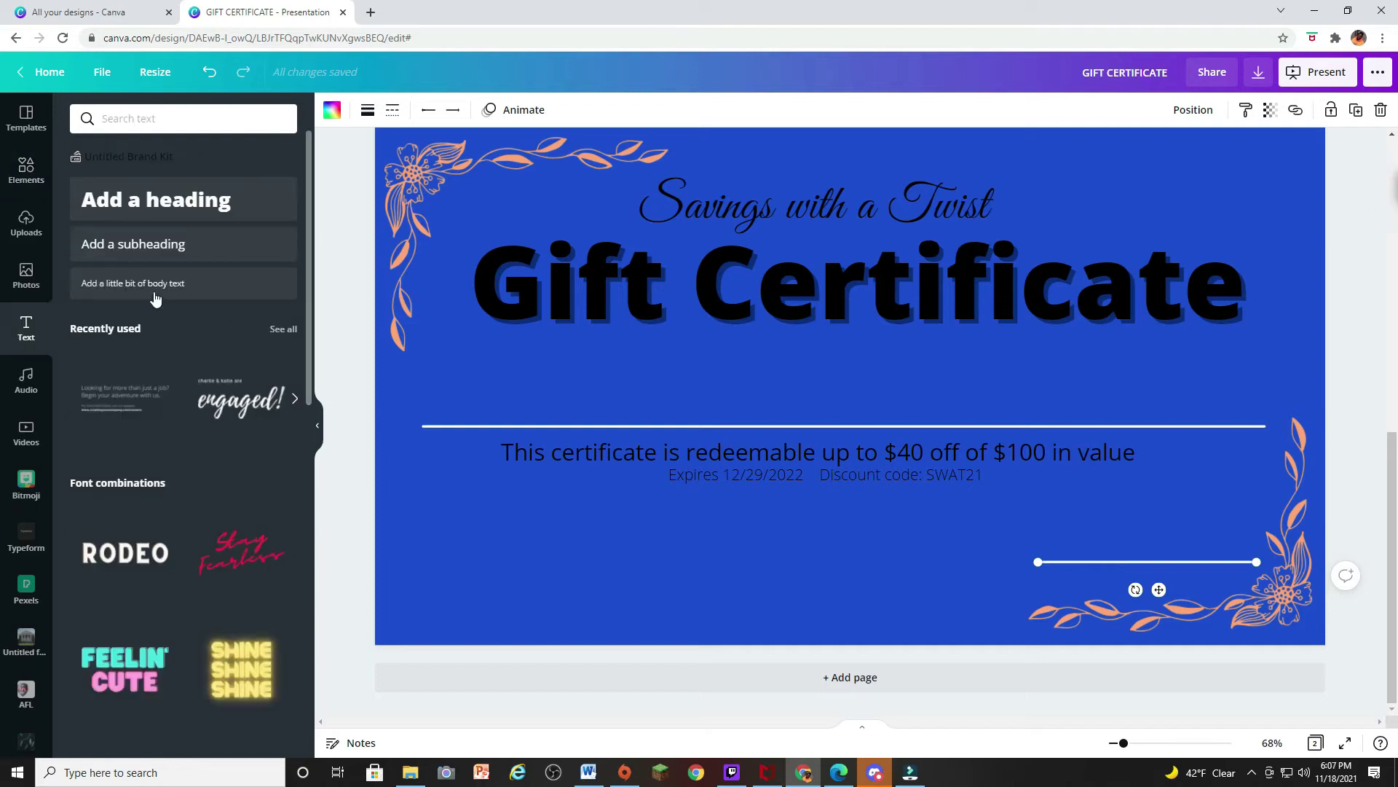
{"action": "left_click", "coordinate": [150, 283]}
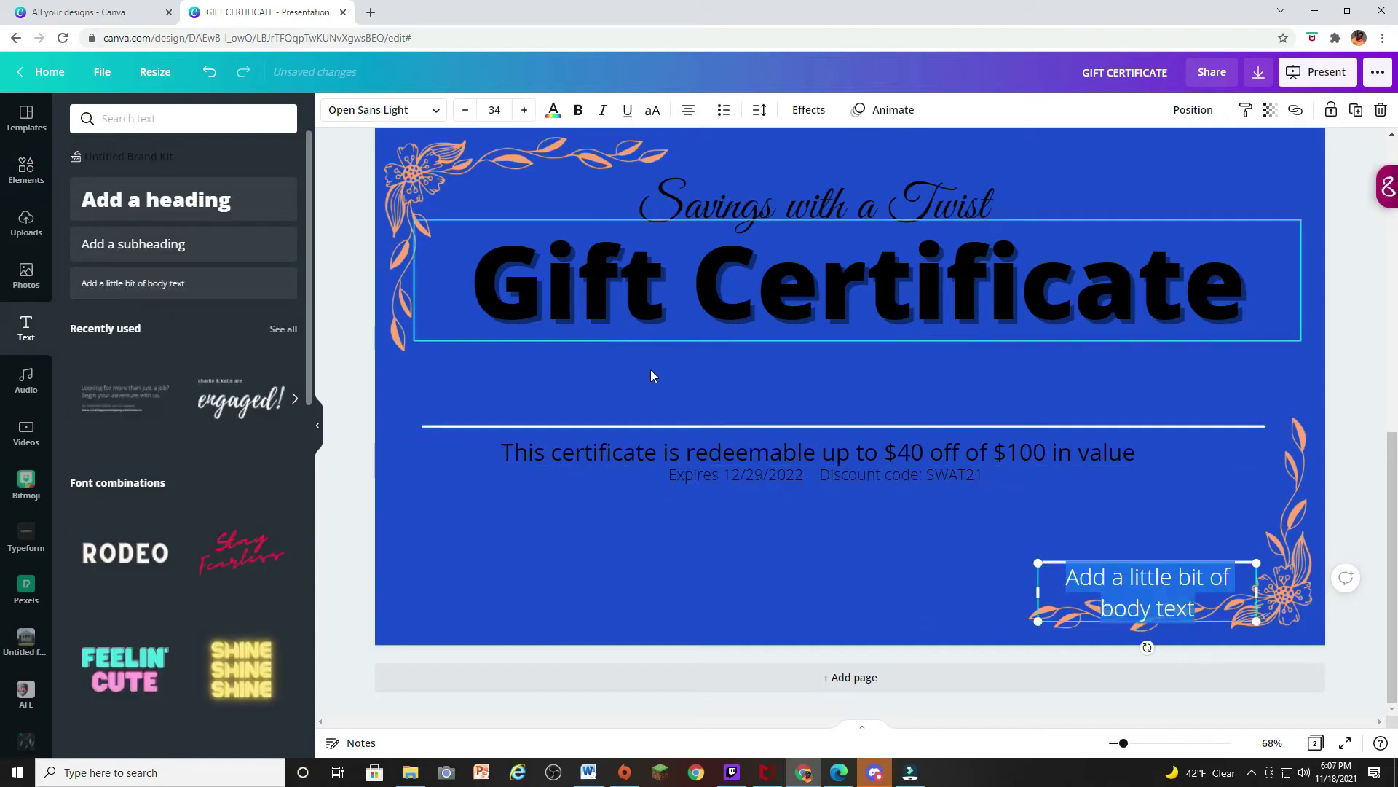
Replace the placeholder with the signer's name and a second line reading 'Steward/CEO'.
{"action": "left_click", "coordinate": [1086, 565]}
{"action": "left_click_drag", "start_coordinate": [1049, 561], "coordinate": [651, 500]}
{"action": "left_click_drag", "start_coordinate": [858, 530], "coordinate": [662, 522]}
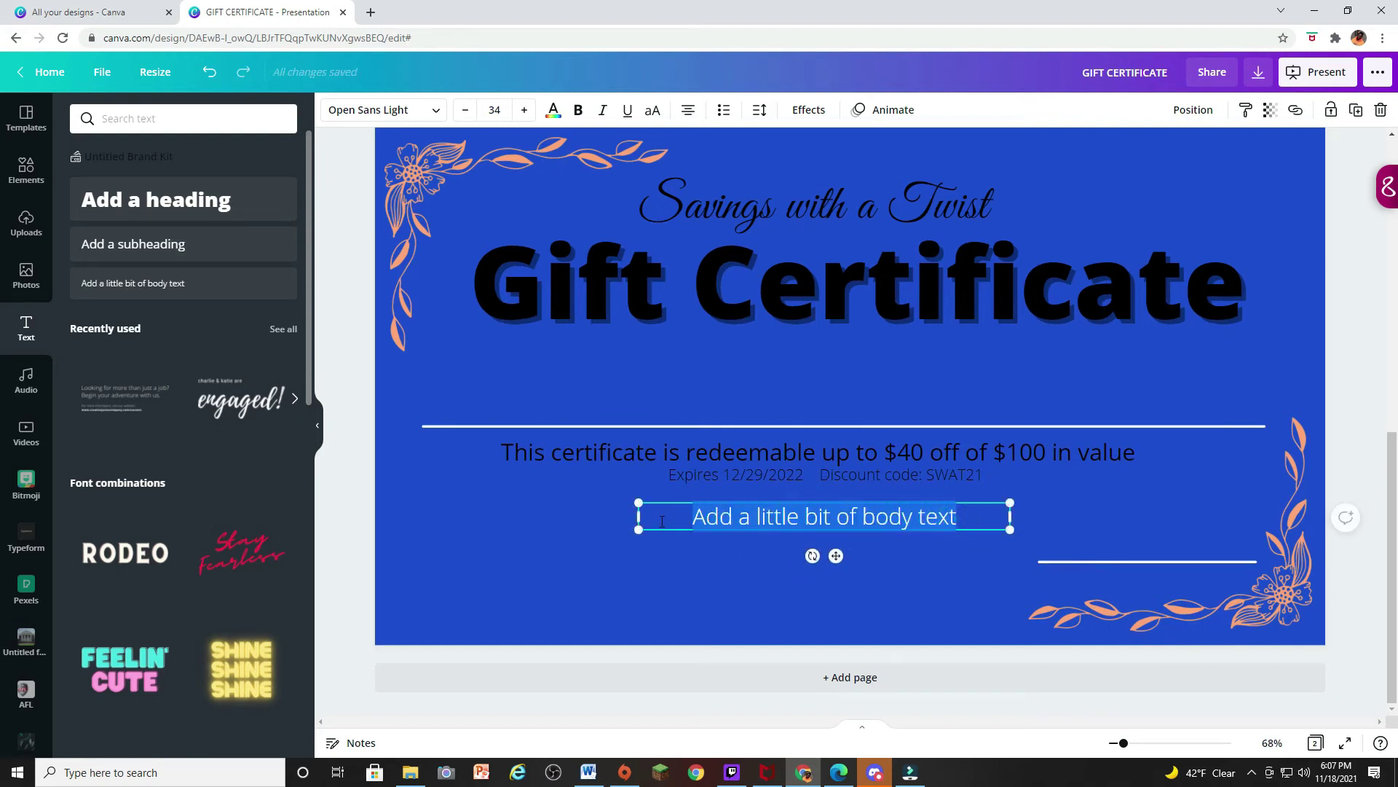
{"action": "key", "text": "BackSpace"}
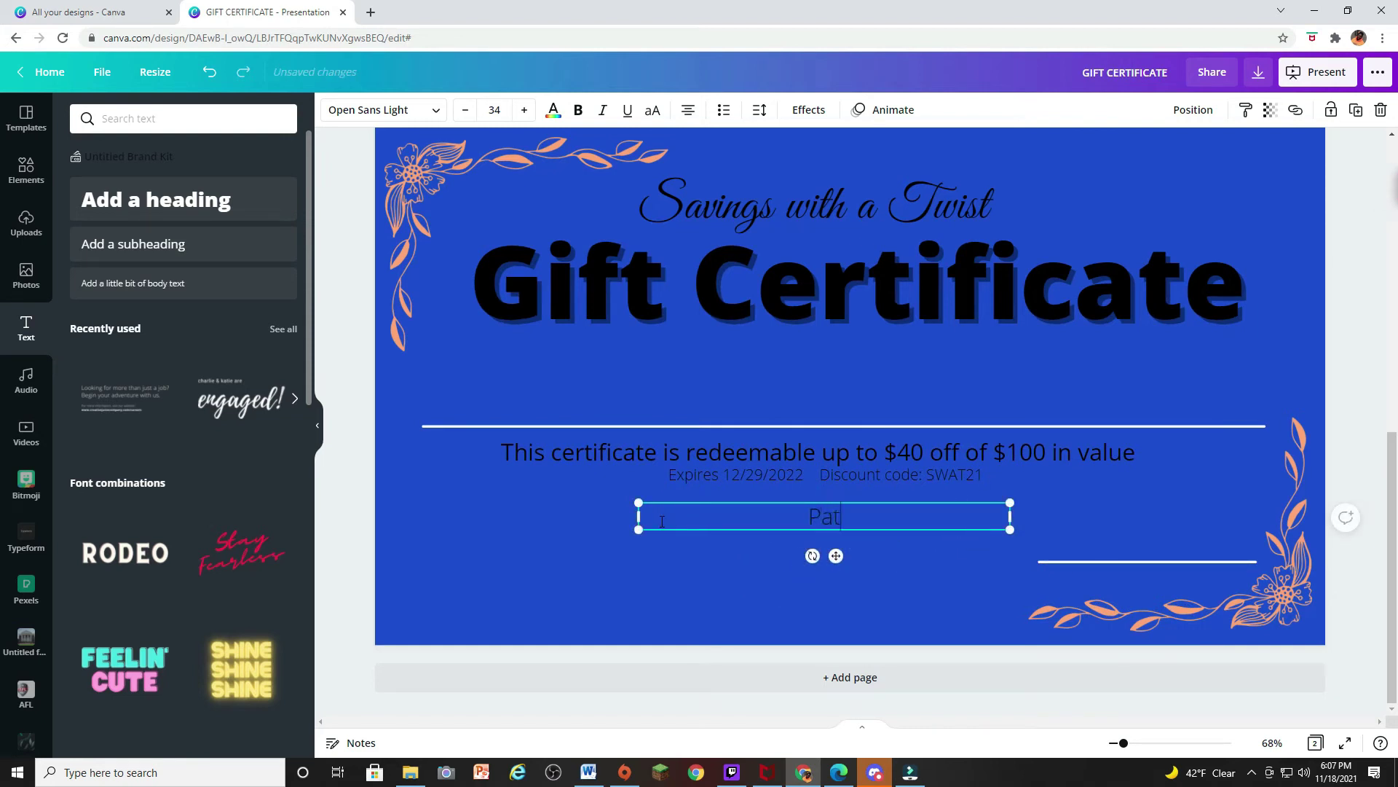
{"action": "key", "text": "Return"}
{"action": "type", "text": "Ste"}
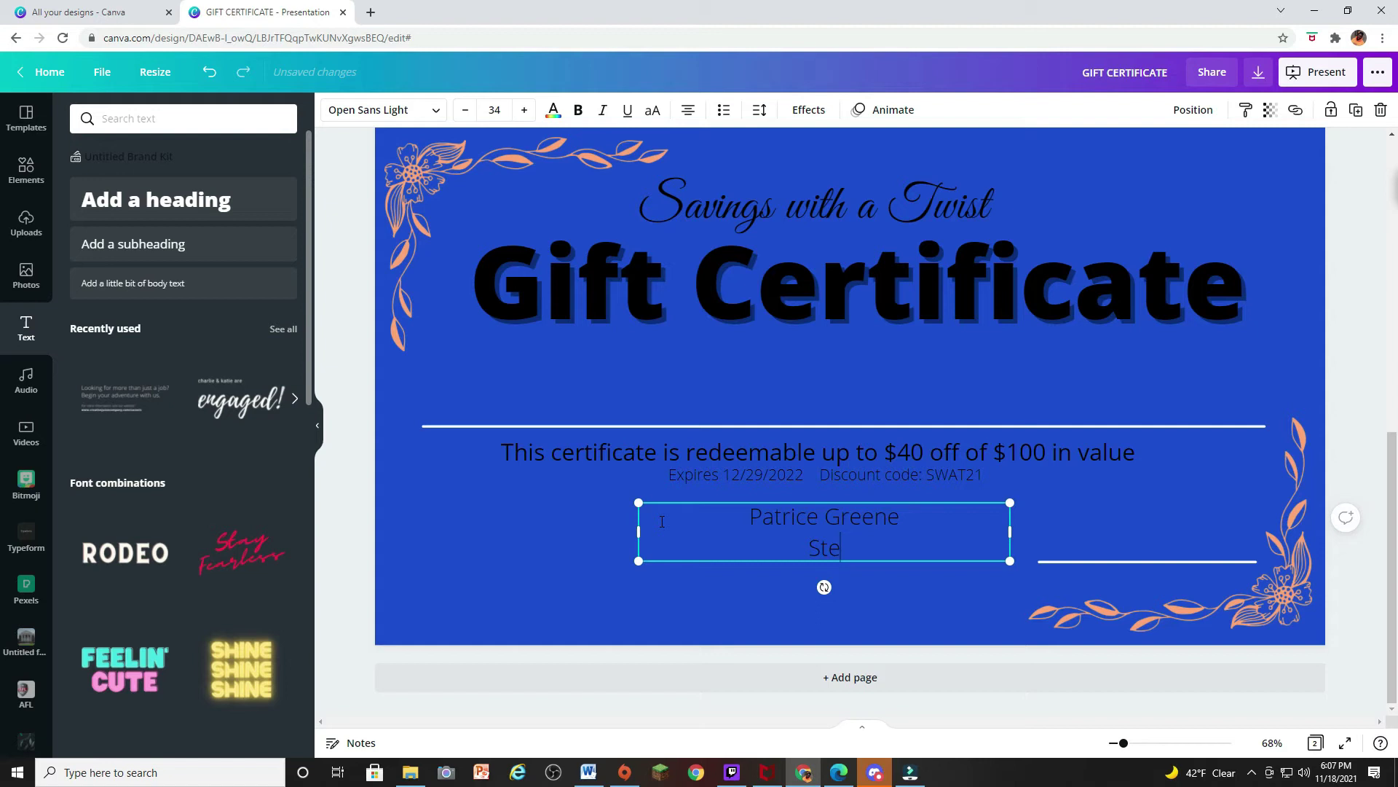
{"action": "type", "text": "ward/CEO"}
Shrink the name block and move it under the right signature line.
{"action": "left_click_drag", "start_coordinate": [638, 503], "coordinate": [938, 546]}
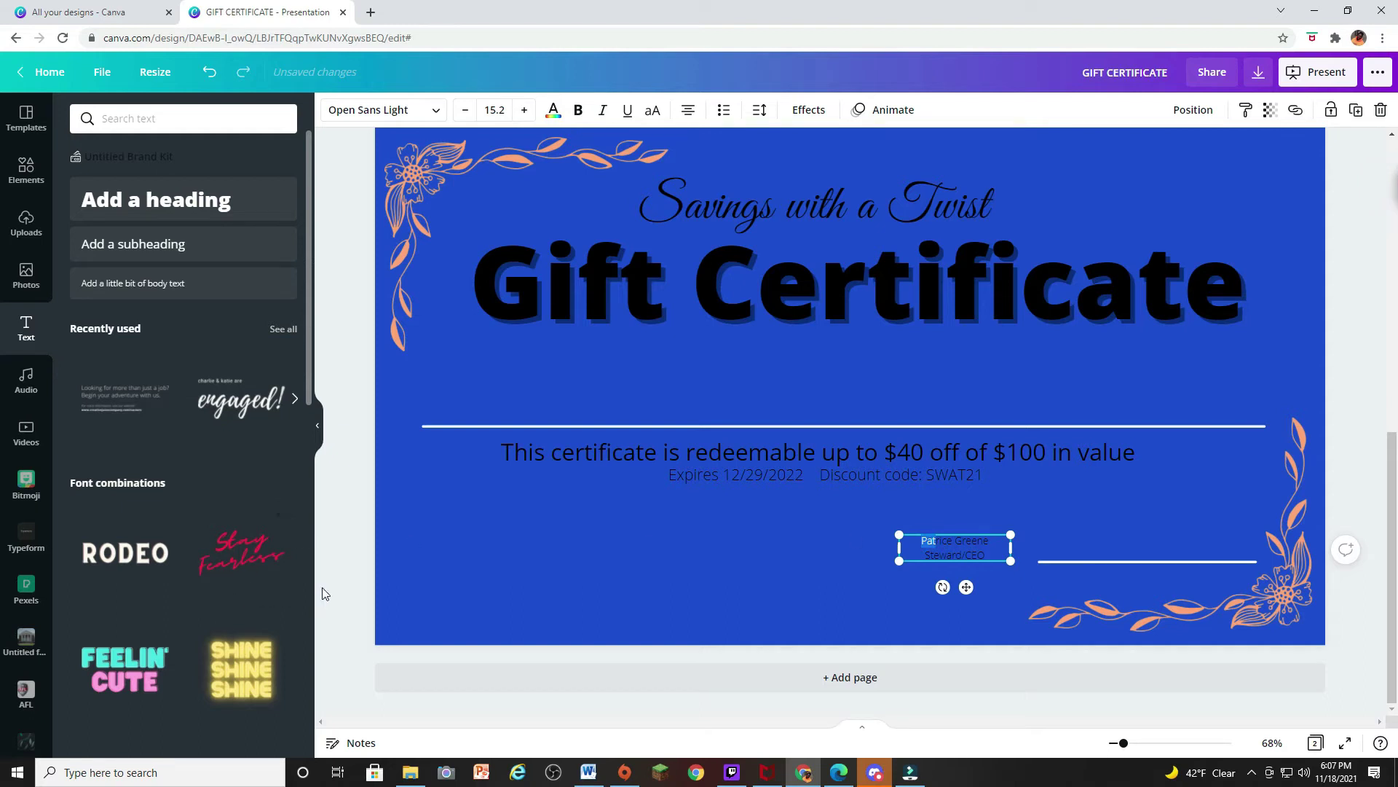
{"action": "left_click", "coordinate": [907, 530]}
{"action": "left_click_drag", "start_coordinate": [935, 563], "coordinate": [1101, 563]}
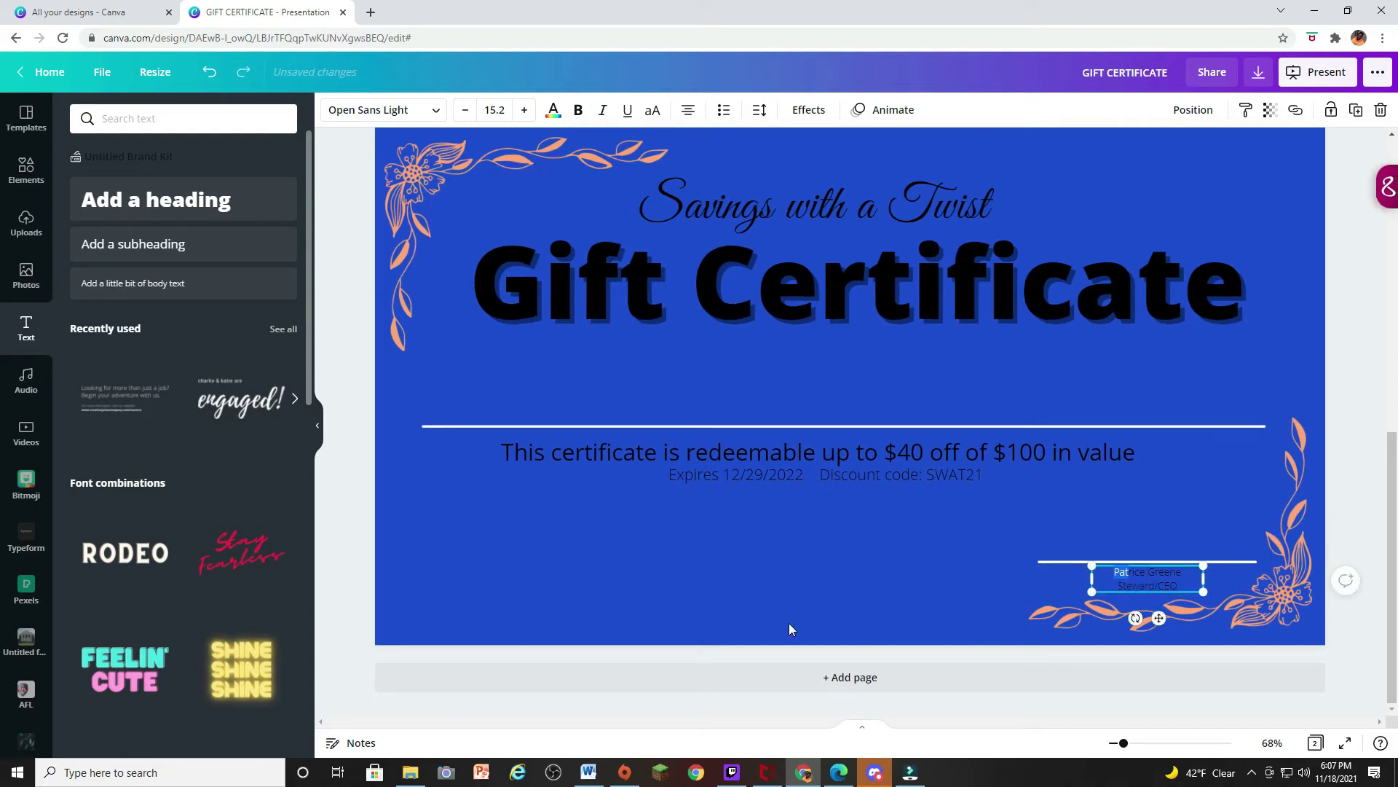
{"action": "left_click", "coordinate": [862, 550]}
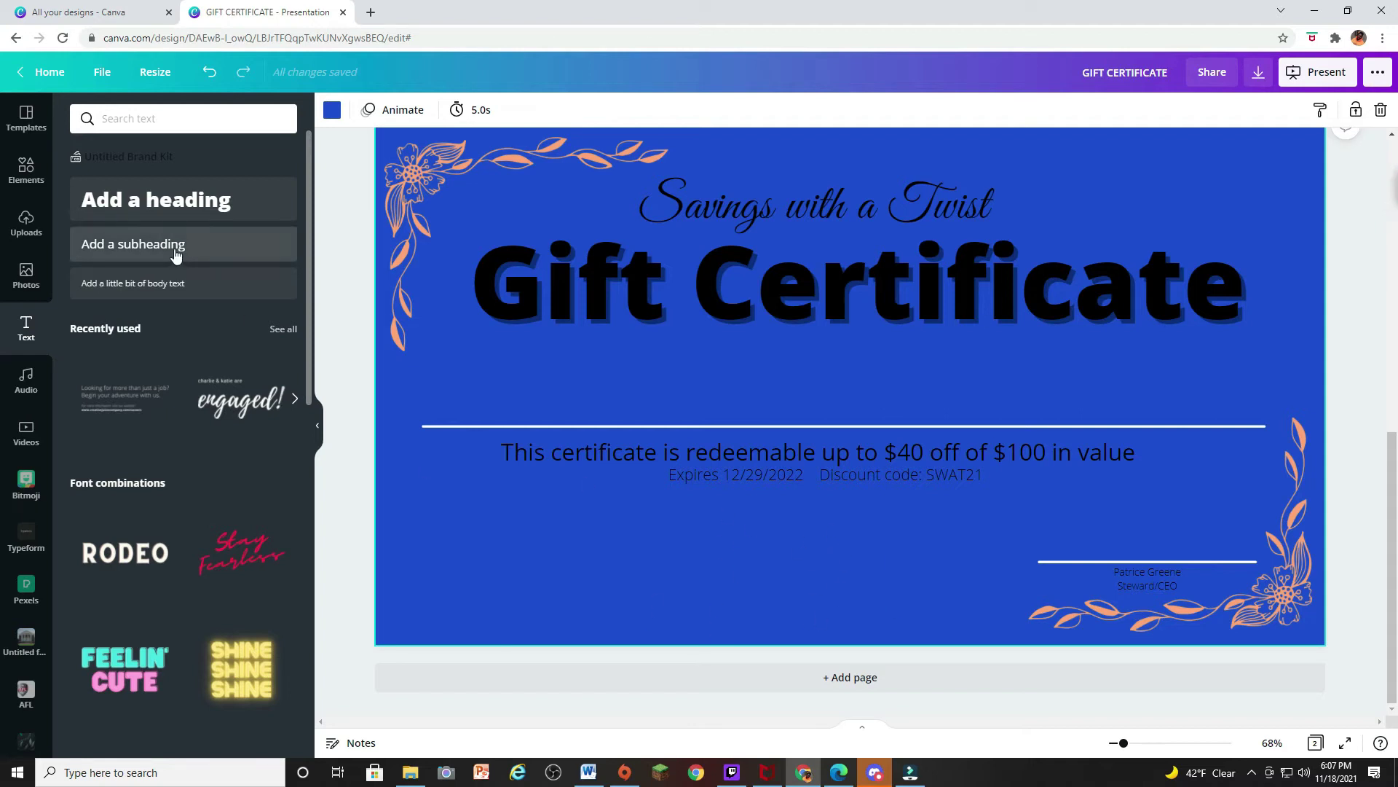
Add a body text box near the certificate bottom, widen it and clear its placeholder.
{"action": "left_click", "coordinate": [131, 288]}
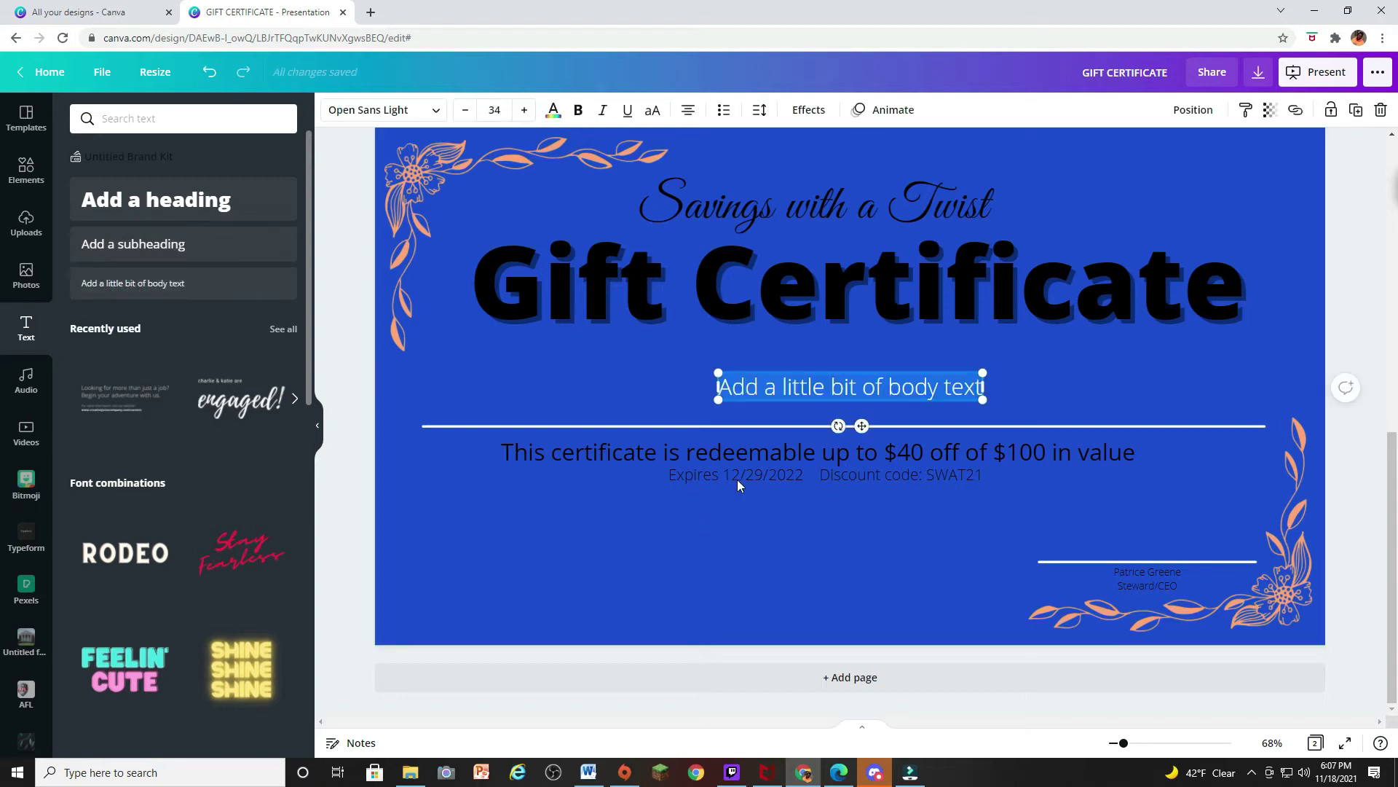
{"action": "left_click_drag", "start_coordinate": [789, 368], "coordinate": [770, 583]}
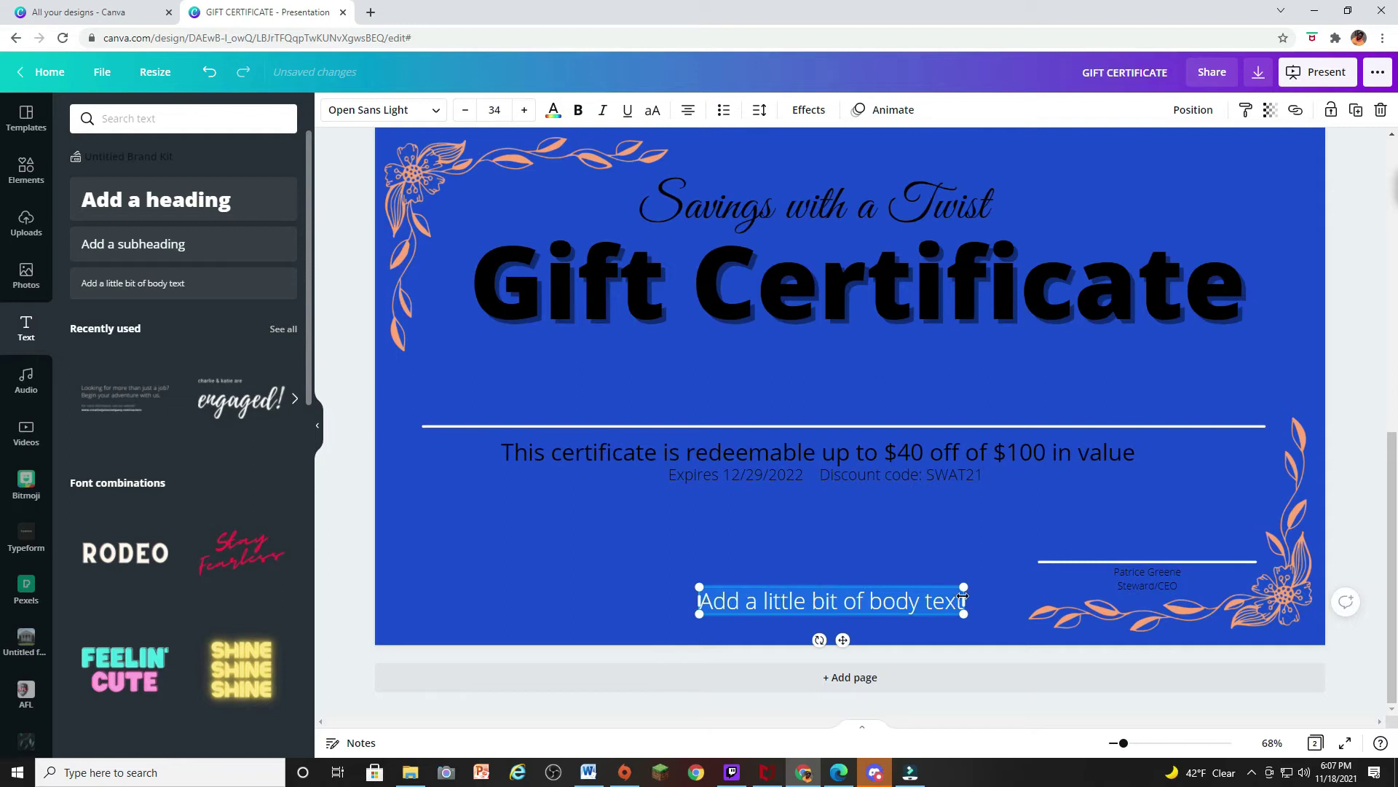
{"action": "left_click_drag", "start_coordinate": [965, 600], "coordinate": [724, 599]}
{"action": "key", "text": "BackSpace"}
{"action": "key", "text": "BackSpace"}
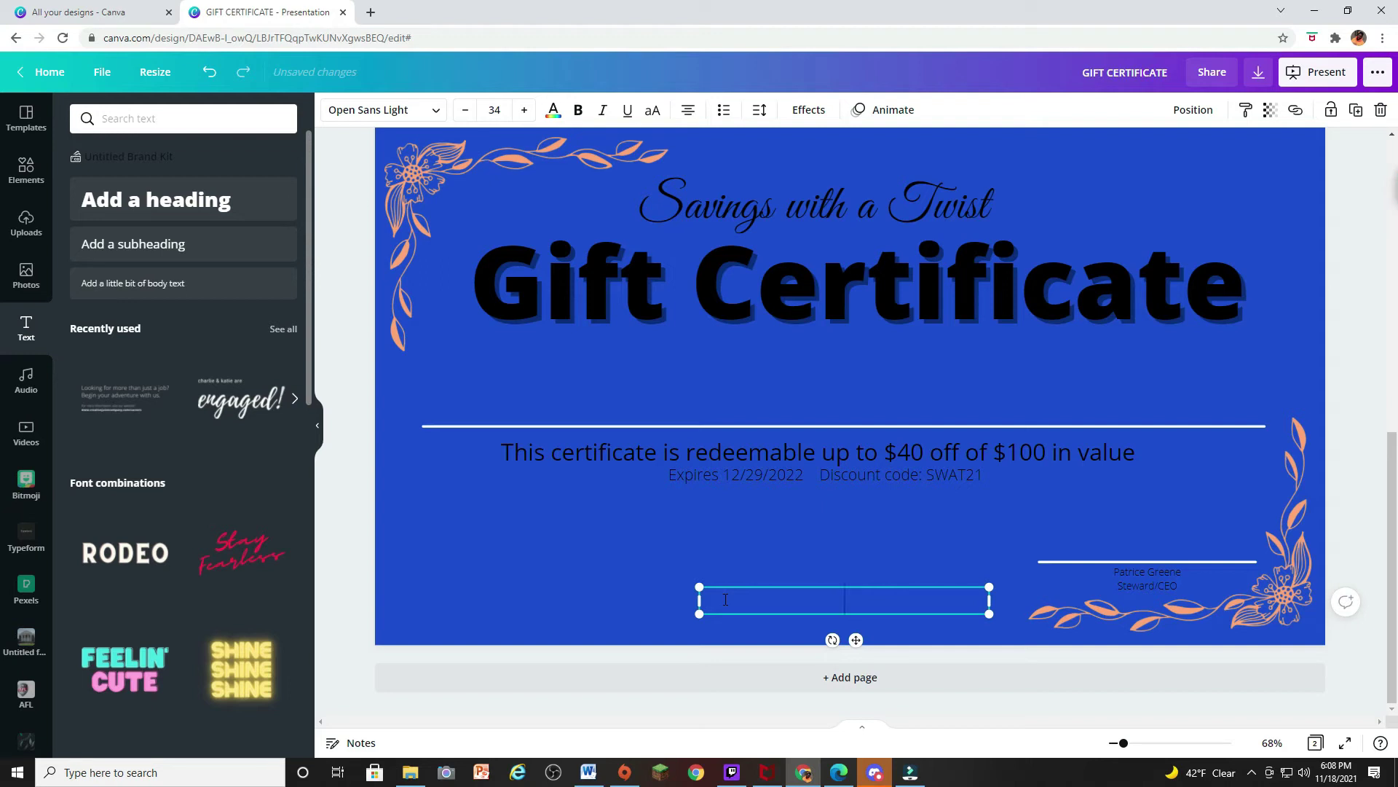
Type the street address on one line and the city, state and ZIP on the next.
{"action": "type", "text": "S"}
{"action": "key", "text": "BackSpace"}
{"action": "type", "text": "123"}
{"action": "key", "text": "BackSpace"}
{"action": "type", "text": "Savings"}
{"action": "key", "text": "BackSpace"}
{"action": "type", "text": "'"}
{"action": "key", "text": "BackSpace"}
{"action": "type", "text": "s Ave"}
{"action": "key", "text": "Return"}
{"action": "type", "text": "Philadekp"}
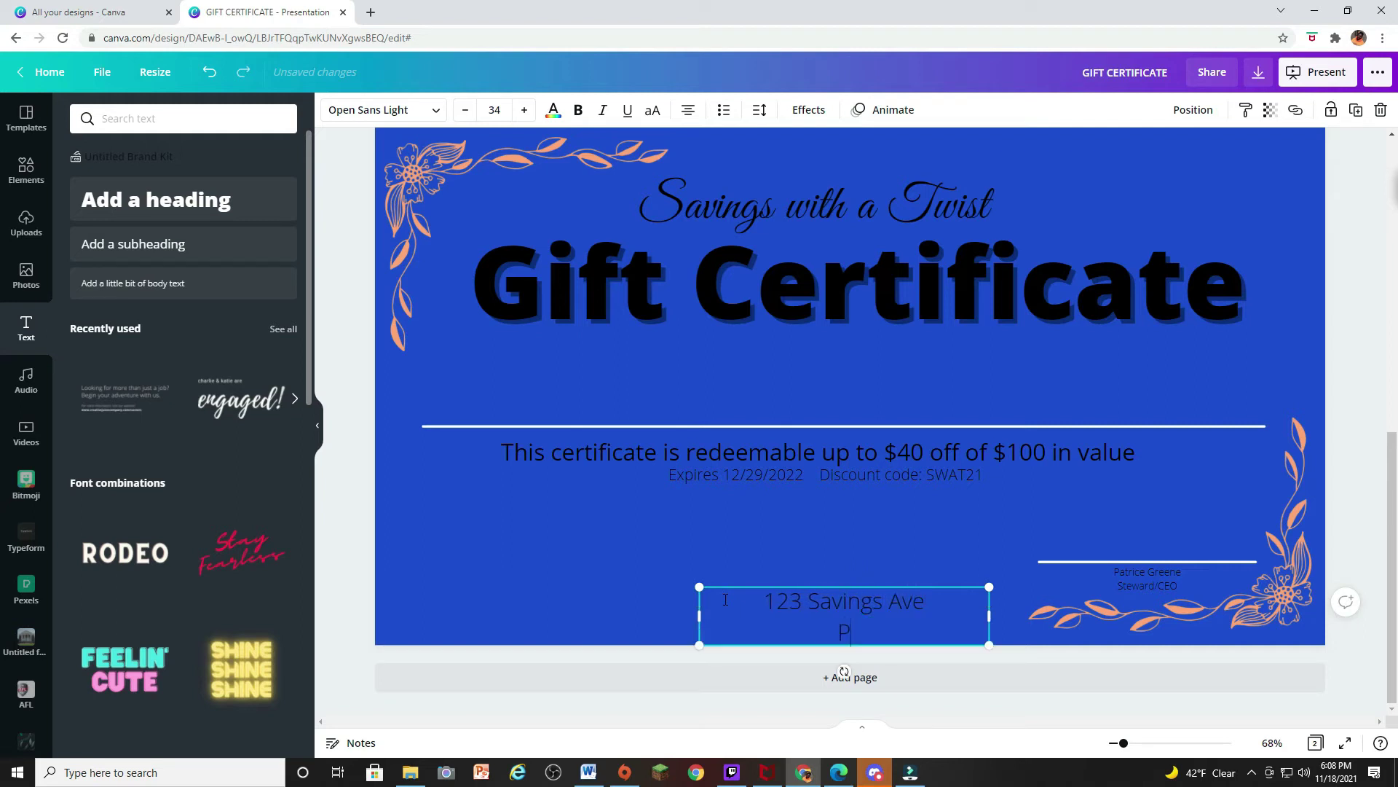
{"action": "key", "text": "BackSpace"}
{"action": "key", "text": "BackSpace"}
{"action": "type", "text": "lphia,"}
{"action": "type", "text": "PA 19332"}
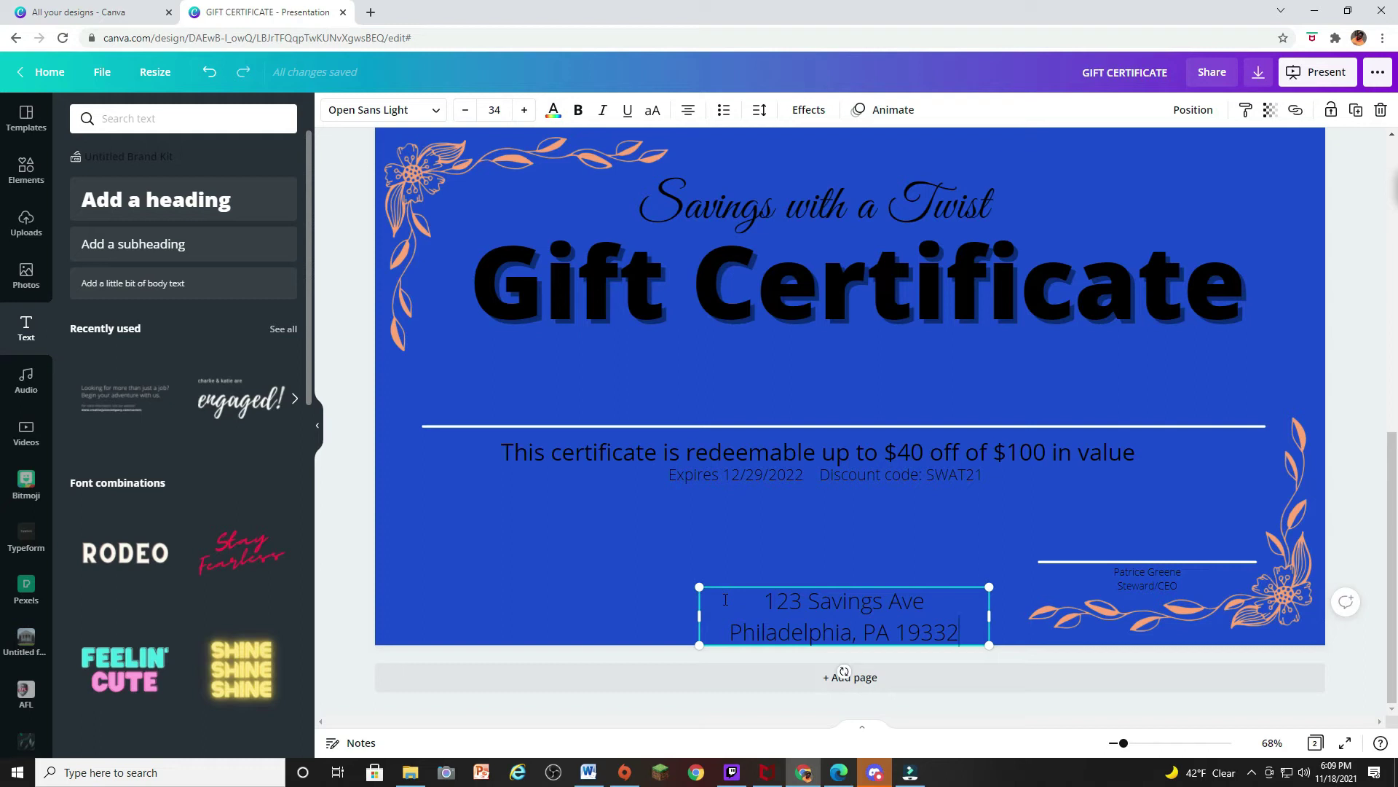
{"action": "left_click_drag", "start_coordinate": [989, 586], "coordinate": [887, 574]}
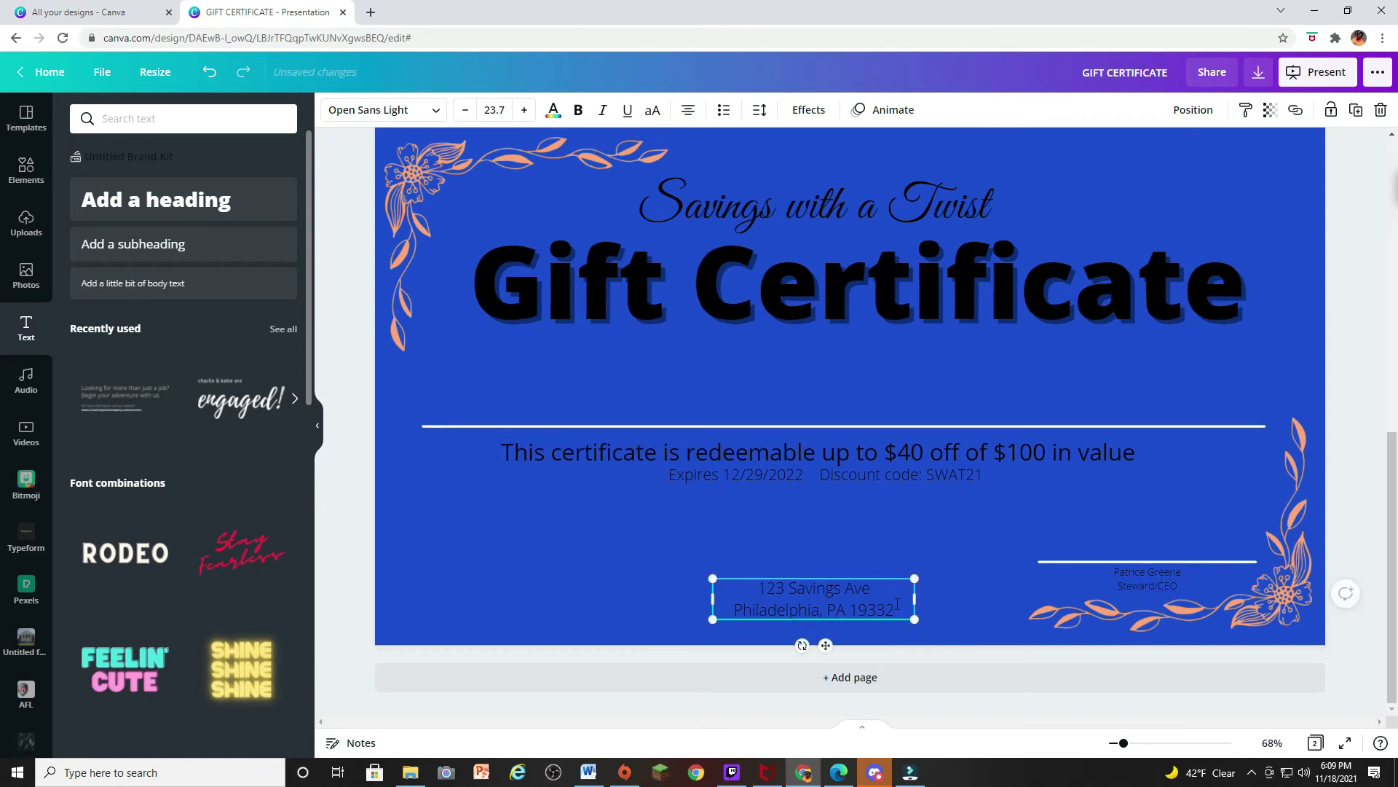
{"action": "left_click", "coordinate": [897, 605]}
{"action": "key", "text": "Return"}
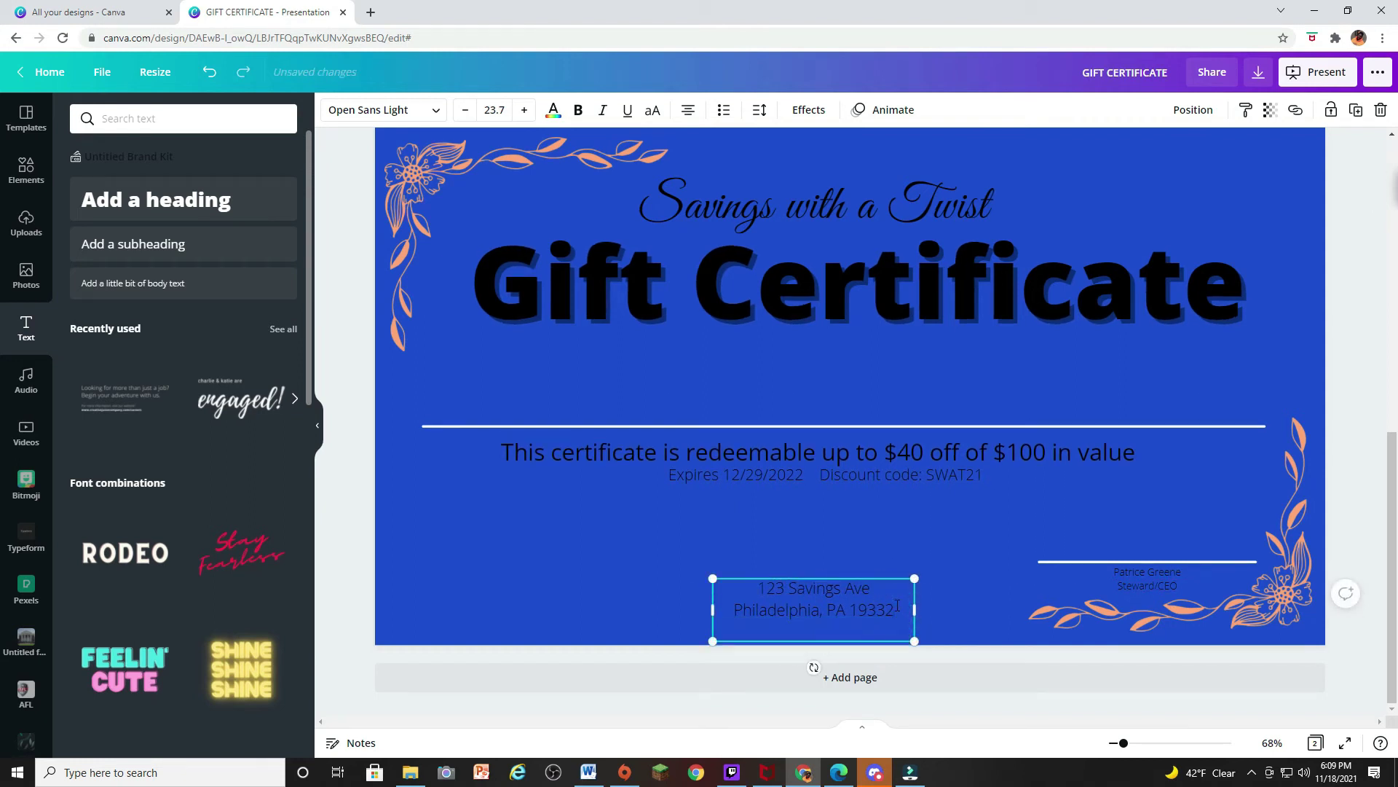
{"action": "type", "text": "www.savingswithatwist.com"}
Insert the Savings with a Twist logo from Uploads into the bottom-left corner.
{"action": "left_click", "coordinate": [24, 222]}
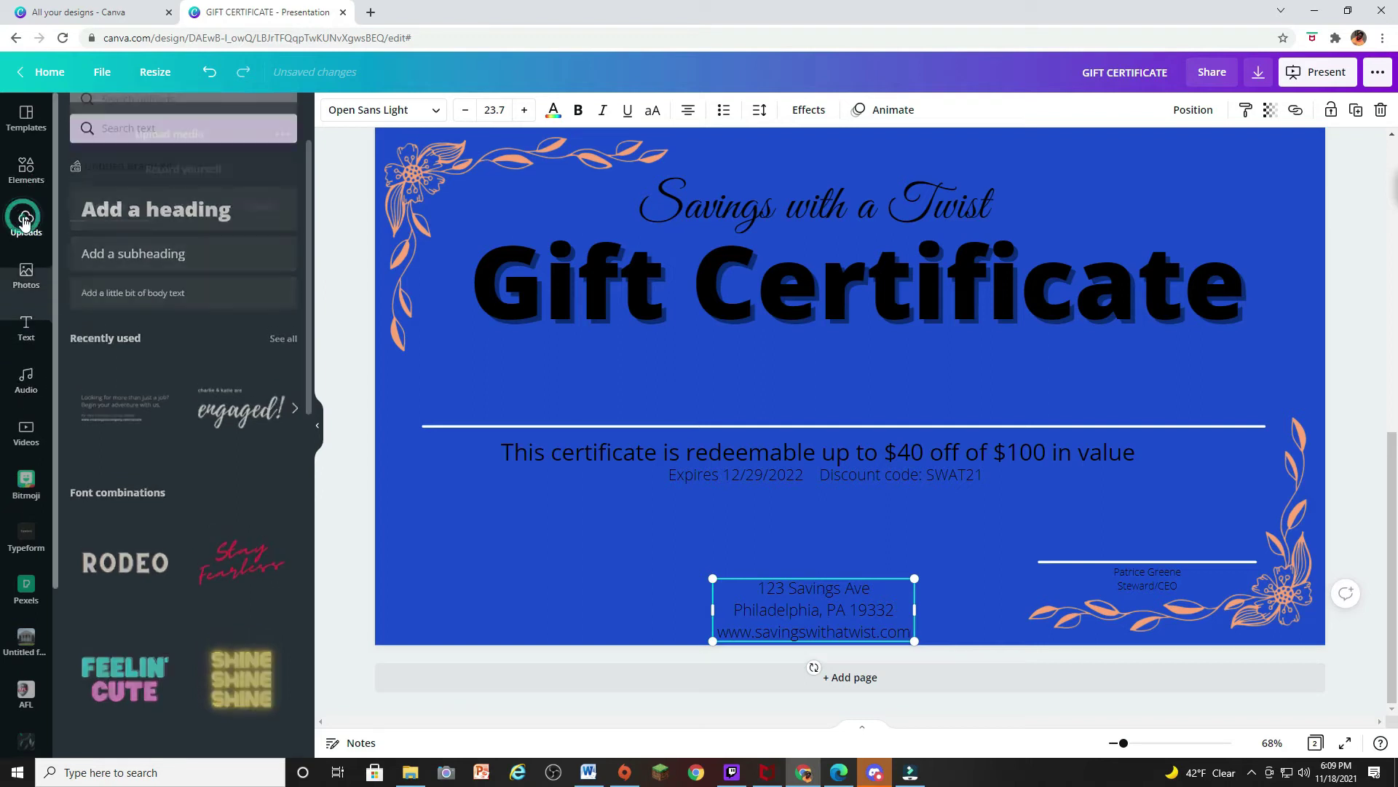
{"action": "scroll", "coordinate": [163, 396], "scroll_direction": "down", "scroll_amount": 15}
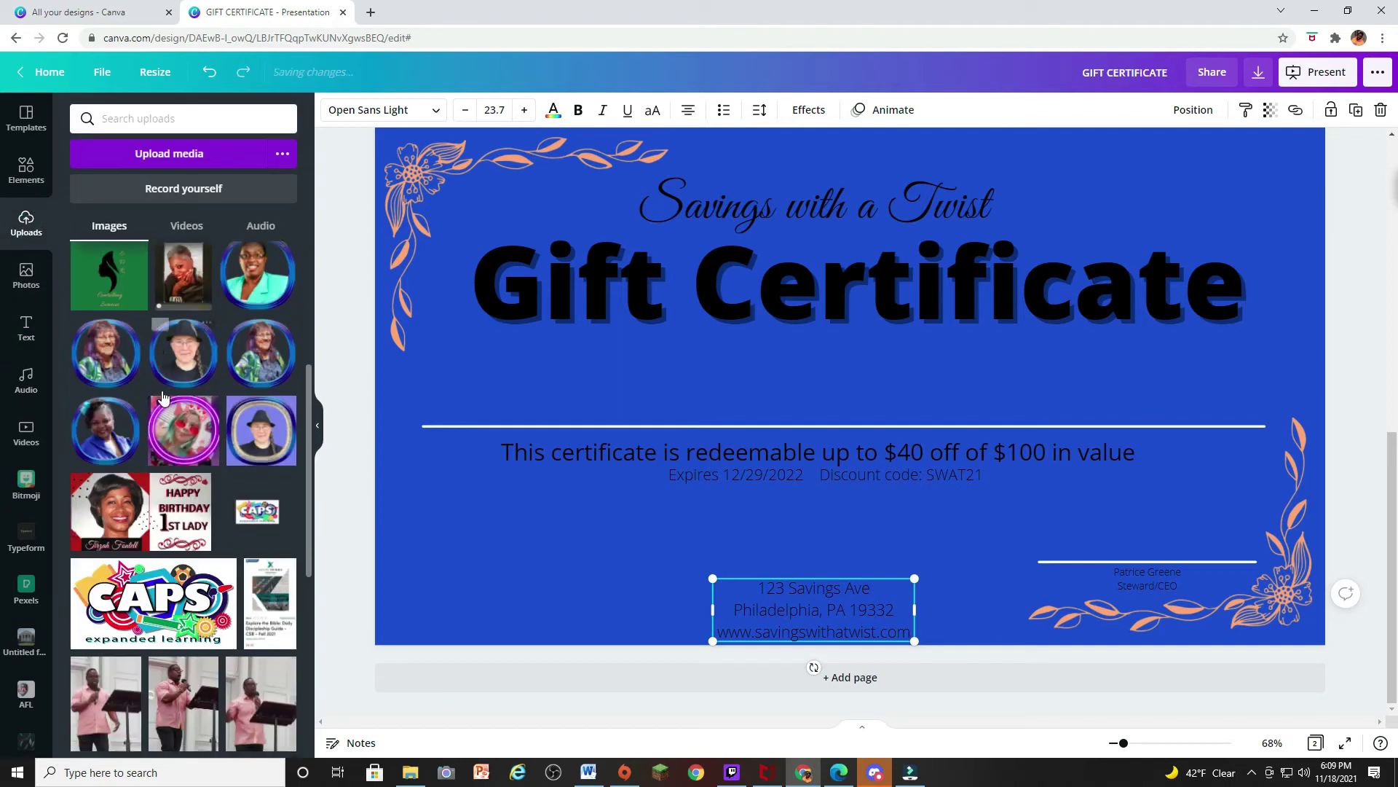
{"action": "scroll", "coordinate": [163, 396], "scroll_direction": "down", "scroll_amount": 15}
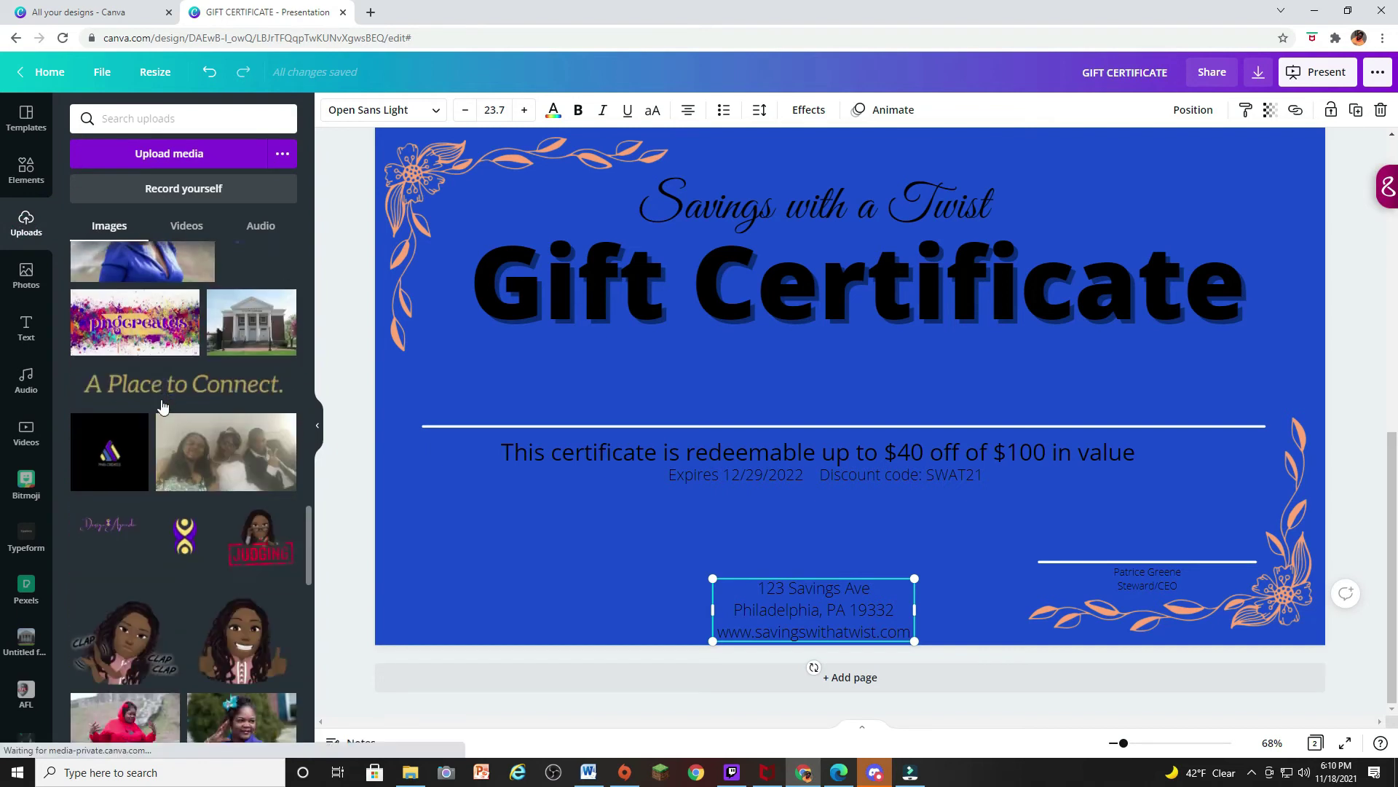
{"action": "scroll", "coordinate": [175, 441], "scroll_direction": "down", "scroll_amount": 15}
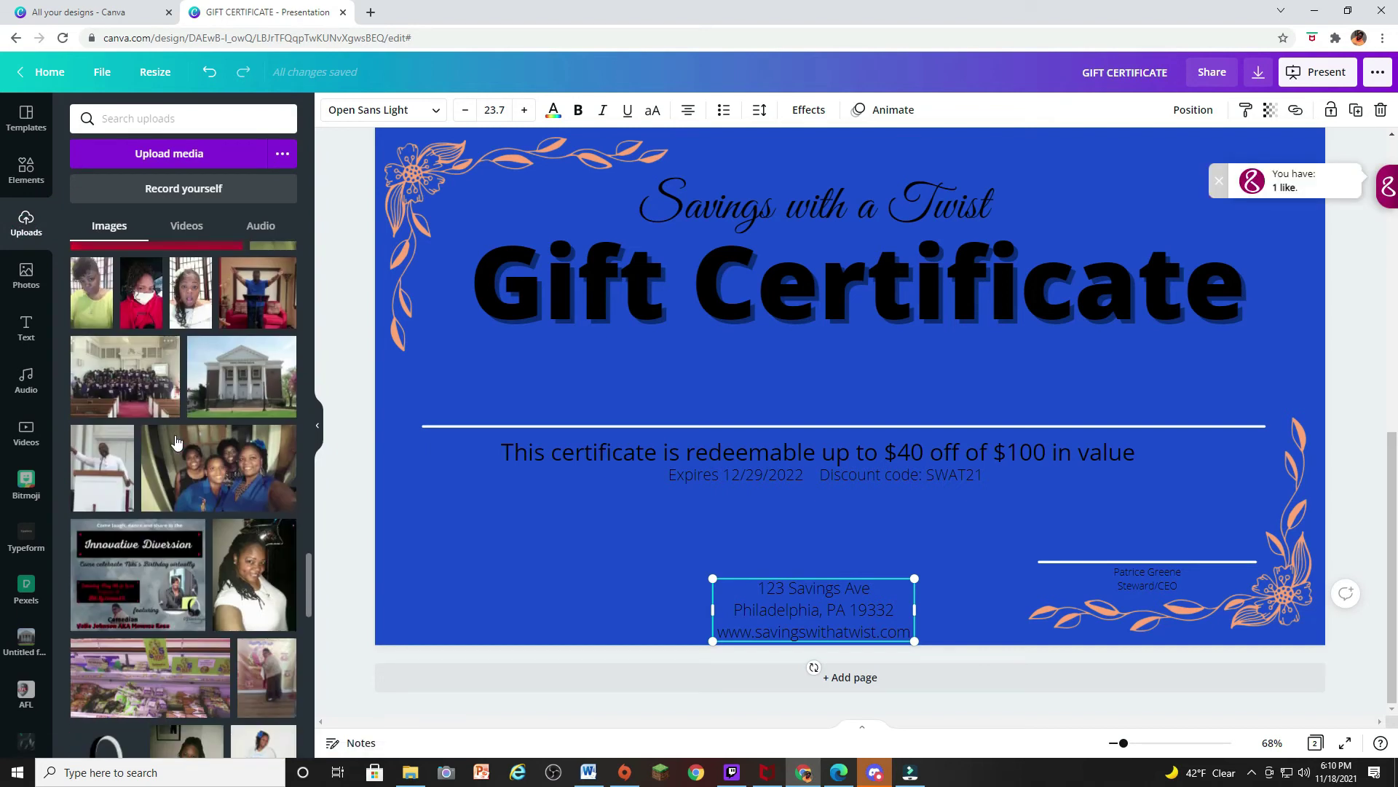
{"action": "scroll", "coordinate": [176, 440], "scroll_direction": "down", "scroll_amount": 1}
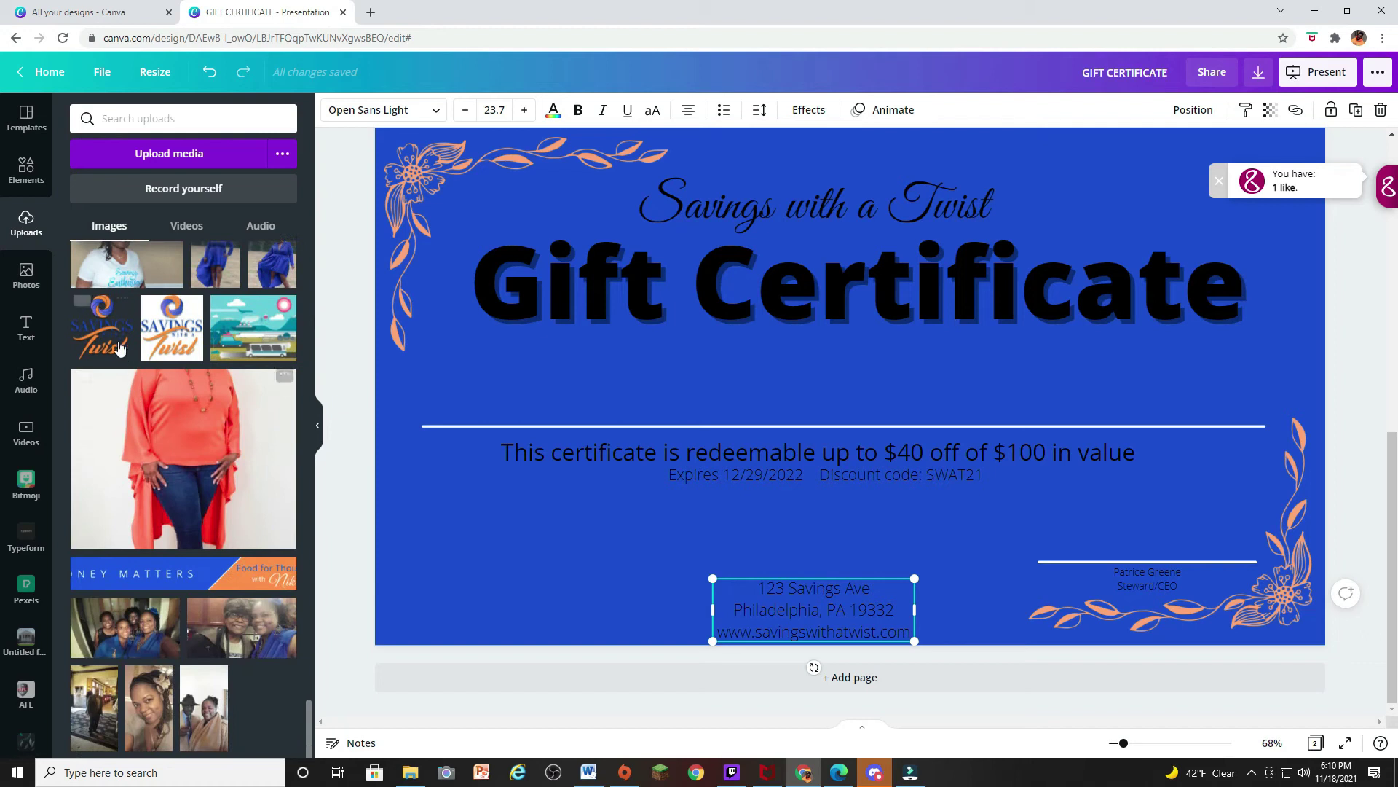
{"action": "left_click", "coordinate": [102, 331]}
{"action": "left_click_drag", "start_coordinate": [847, 380], "coordinate": [418, 591]}
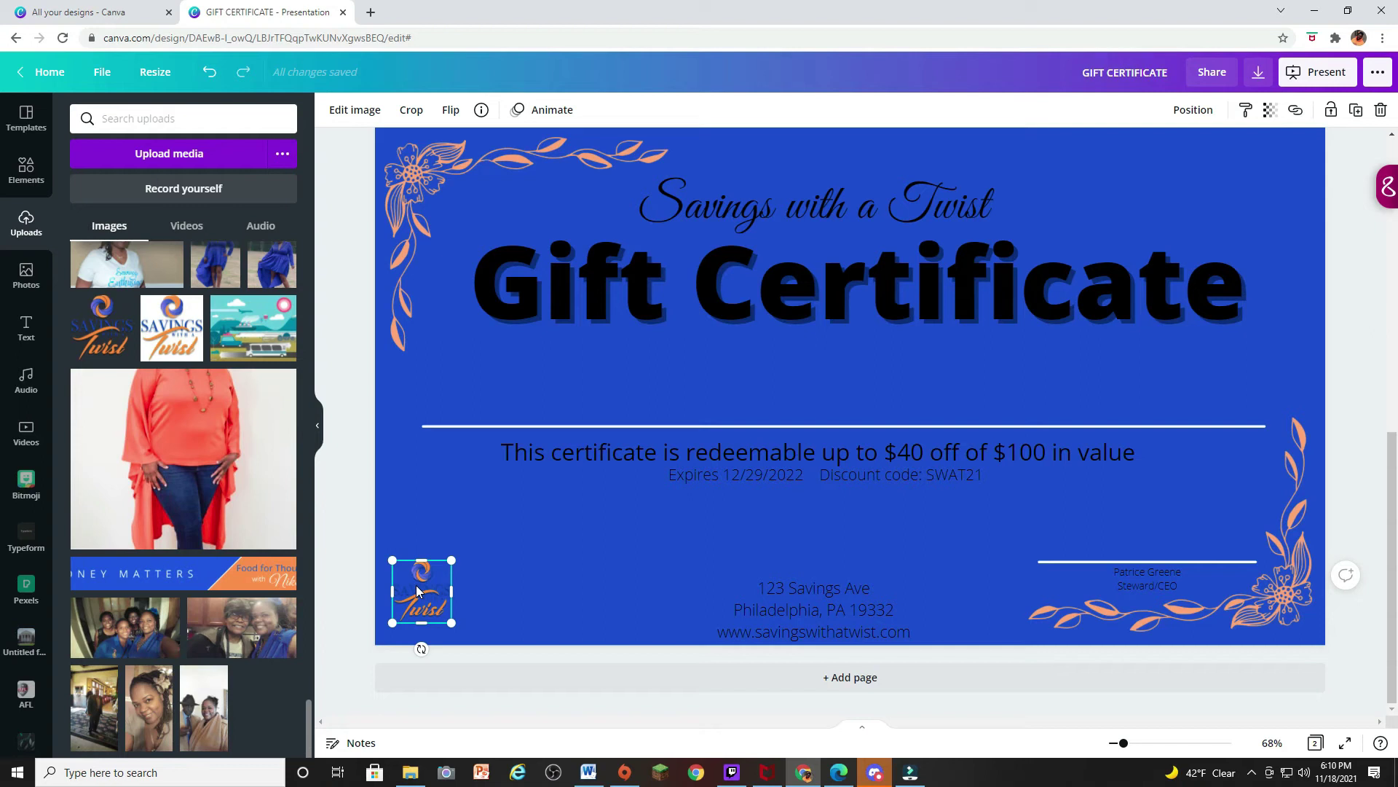
Add a square shape and place it, resized smaller, in the bottom-left corner.
{"action": "left_click", "coordinate": [26, 171]}
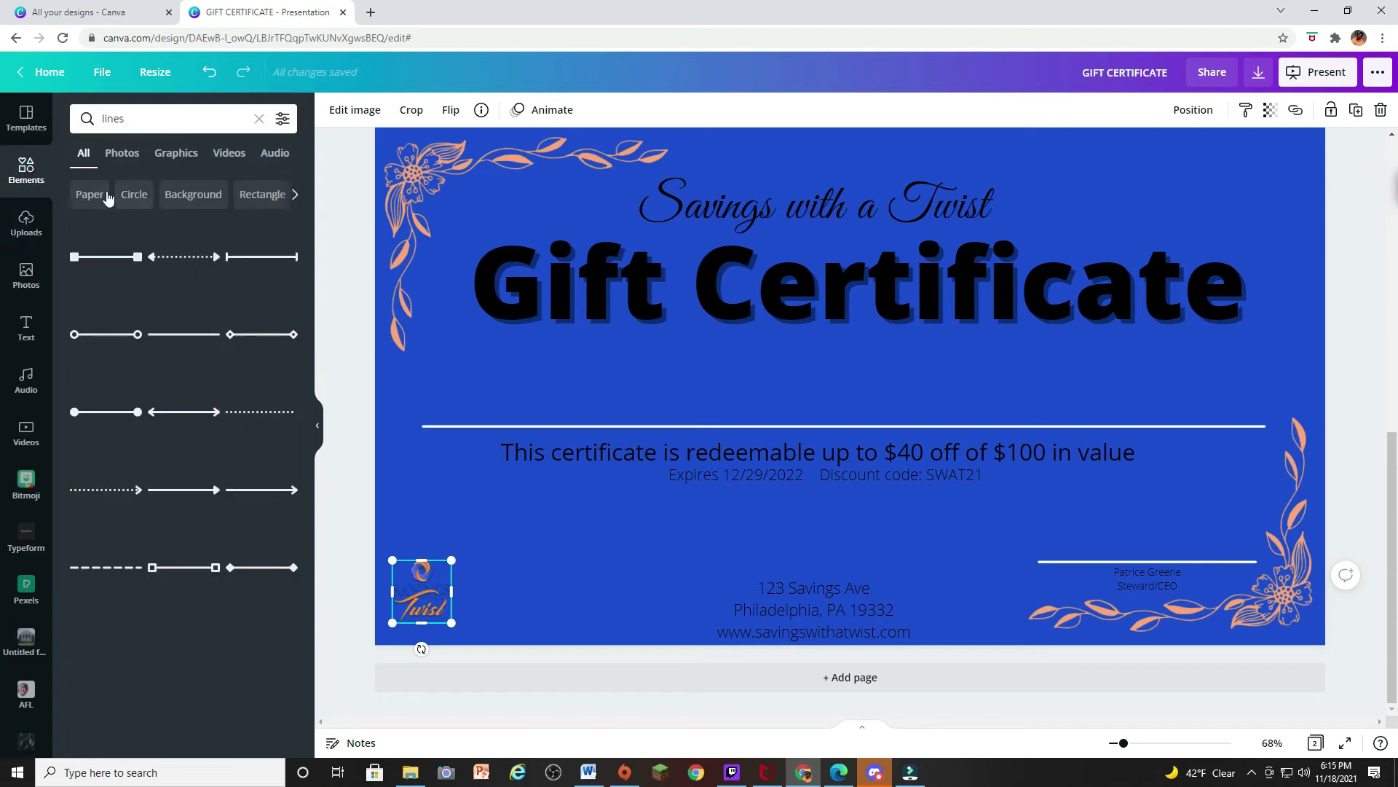
{"action": "left_click", "coordinate": [26, 222]}
{"action": "left_click", "coordinate": [27, 170]}
{"action": "left_click", "coordinate": [260, 118]}
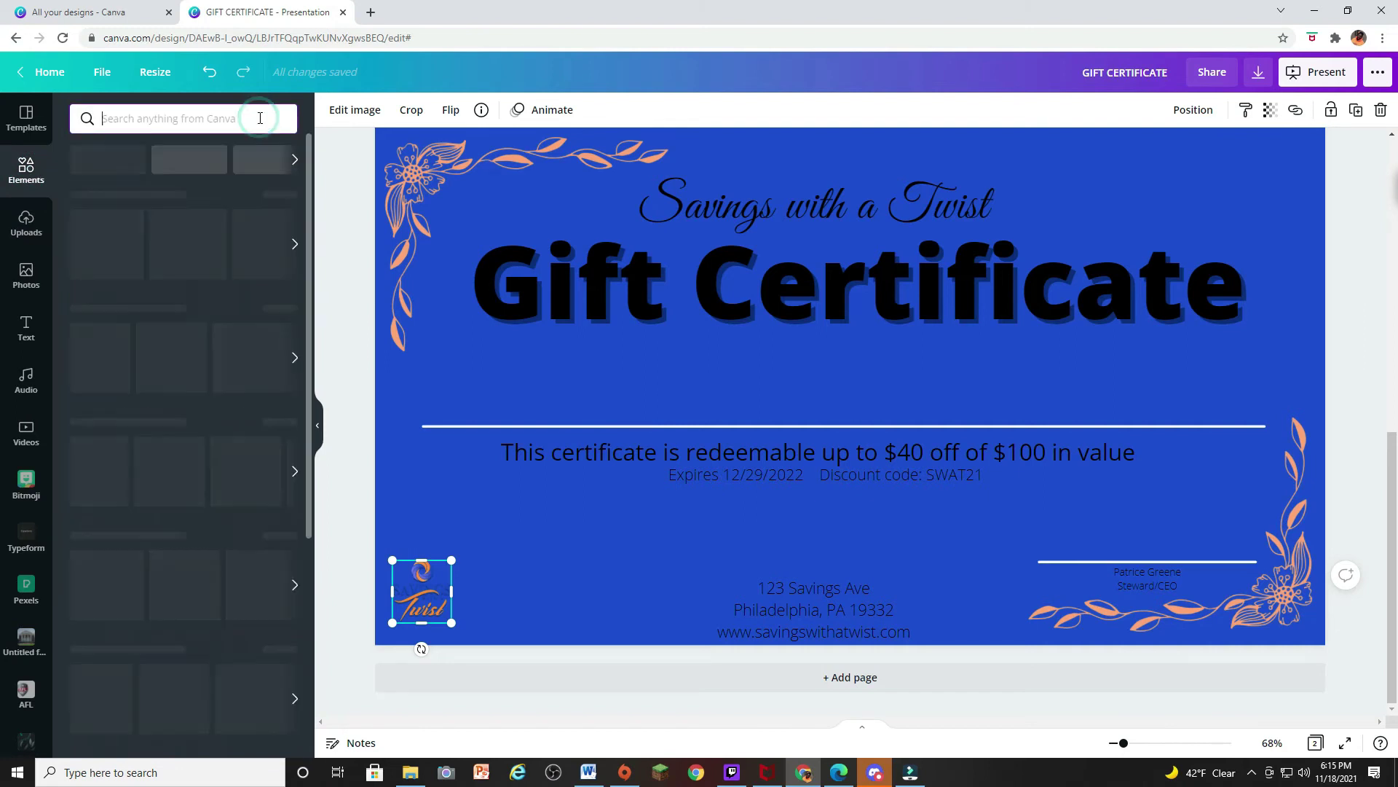
{"action": "left_click", "coordinate": [138, 344]}
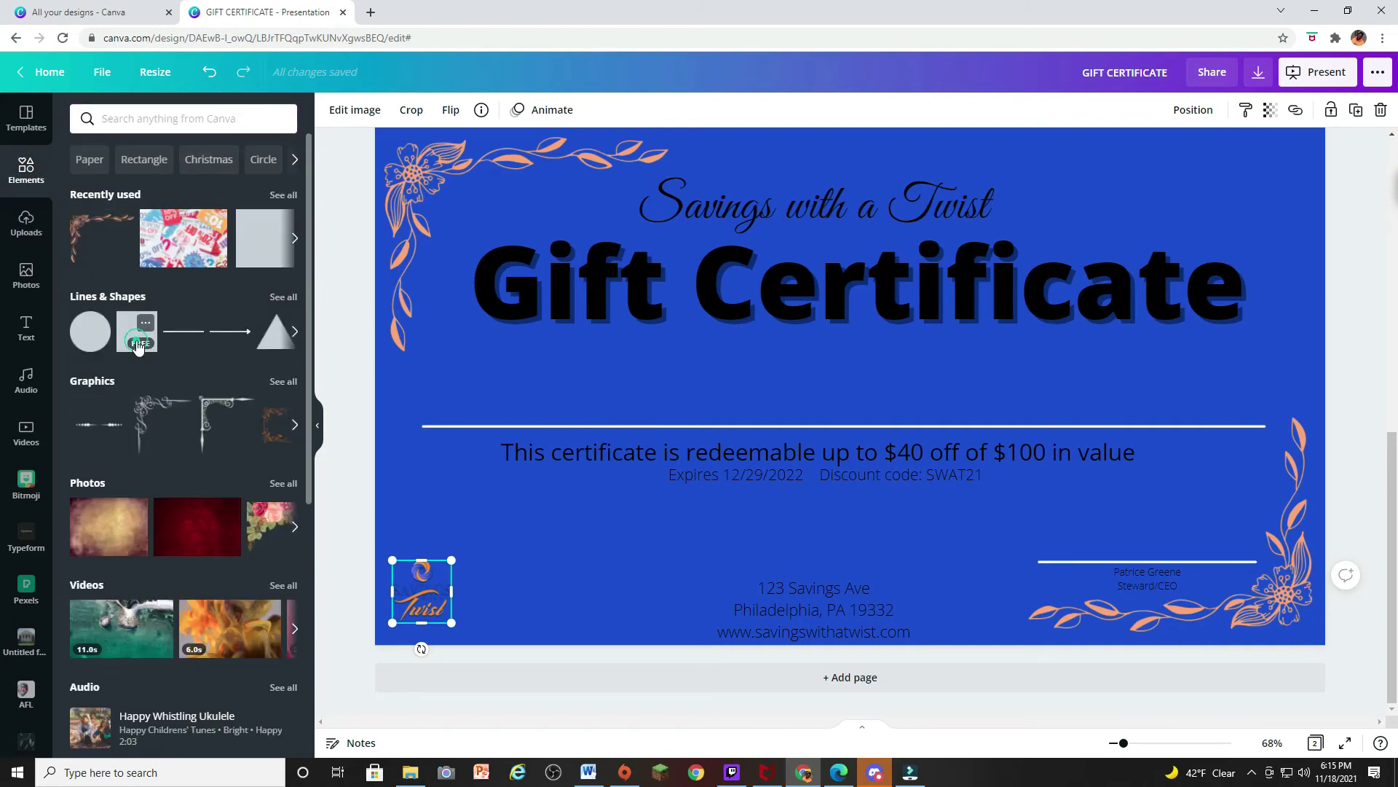
{"action": "left_click_drag", "start_coordinate": [849, 369], "coordinate": [483, 519]}
{"action": "left_click_drag", "start_coordinate": [653, 374], "coordinate": [456, 582]}
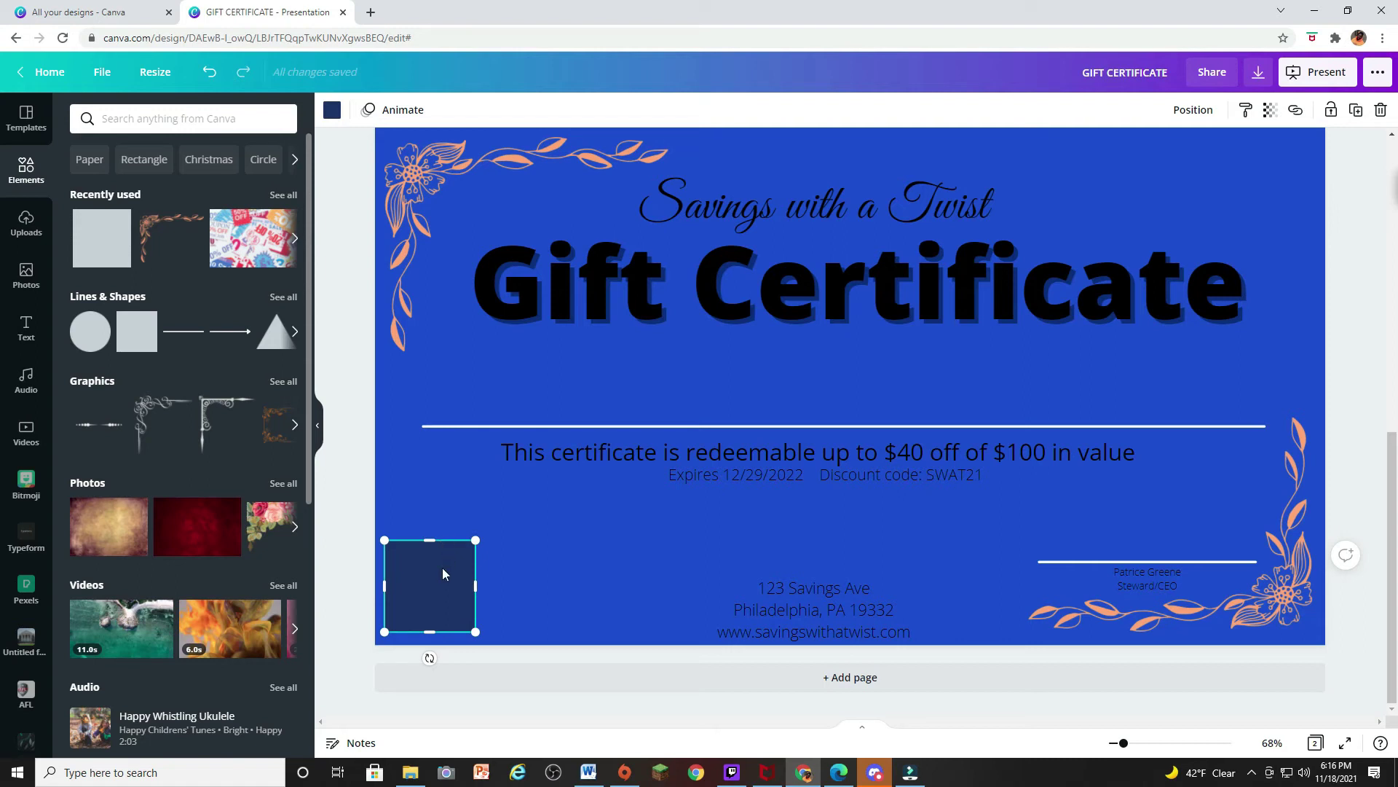
Make the square white, send it behind the logo, and centre the logo on it.
{"action": "left_click", "coordinate": [340, 115]}
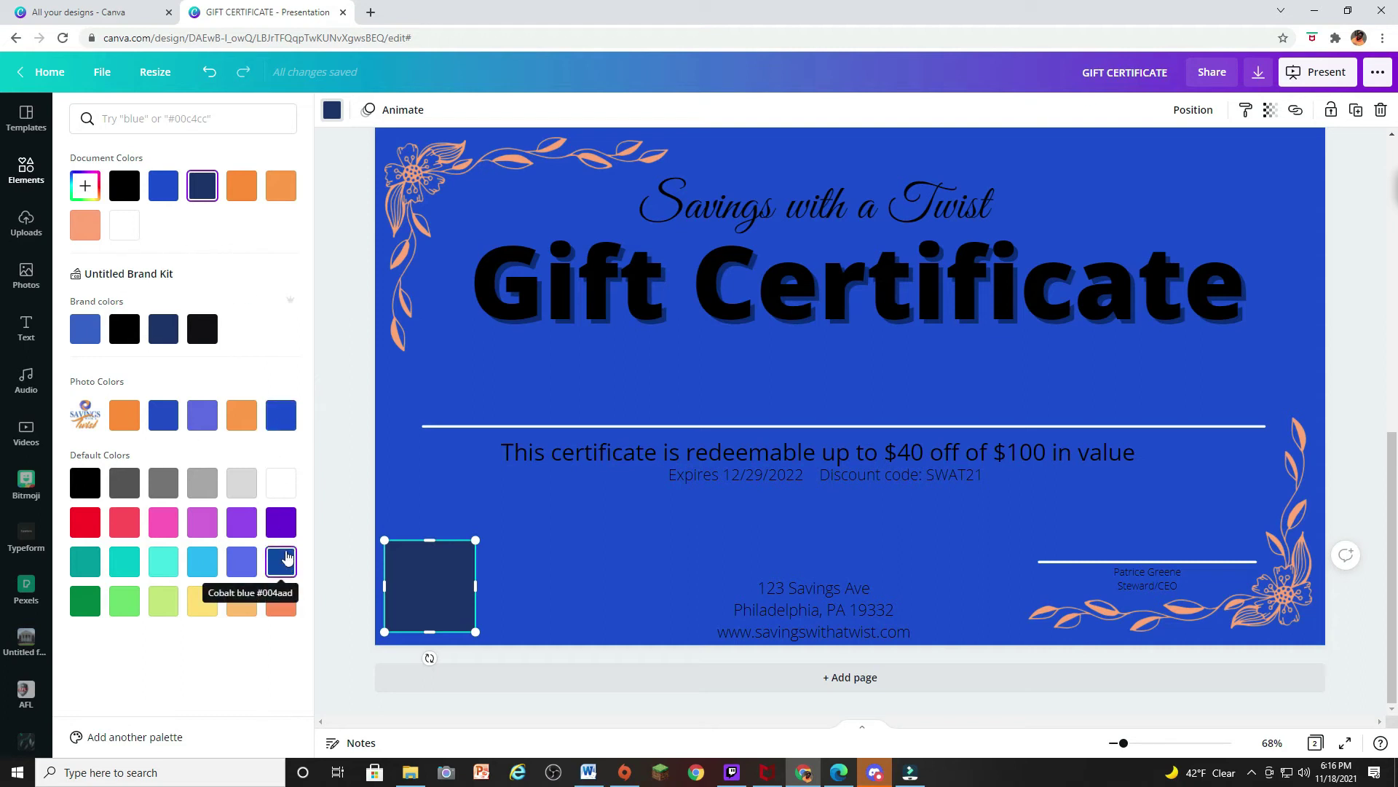
{"action": "left_click", "coordinate": [280, 482]}
{"action": "left_click_drag", "start_coordinate": [466, 550], "coordinate": [467, 571]}
{"action": "right_click", "coordinate": [417, 595]}
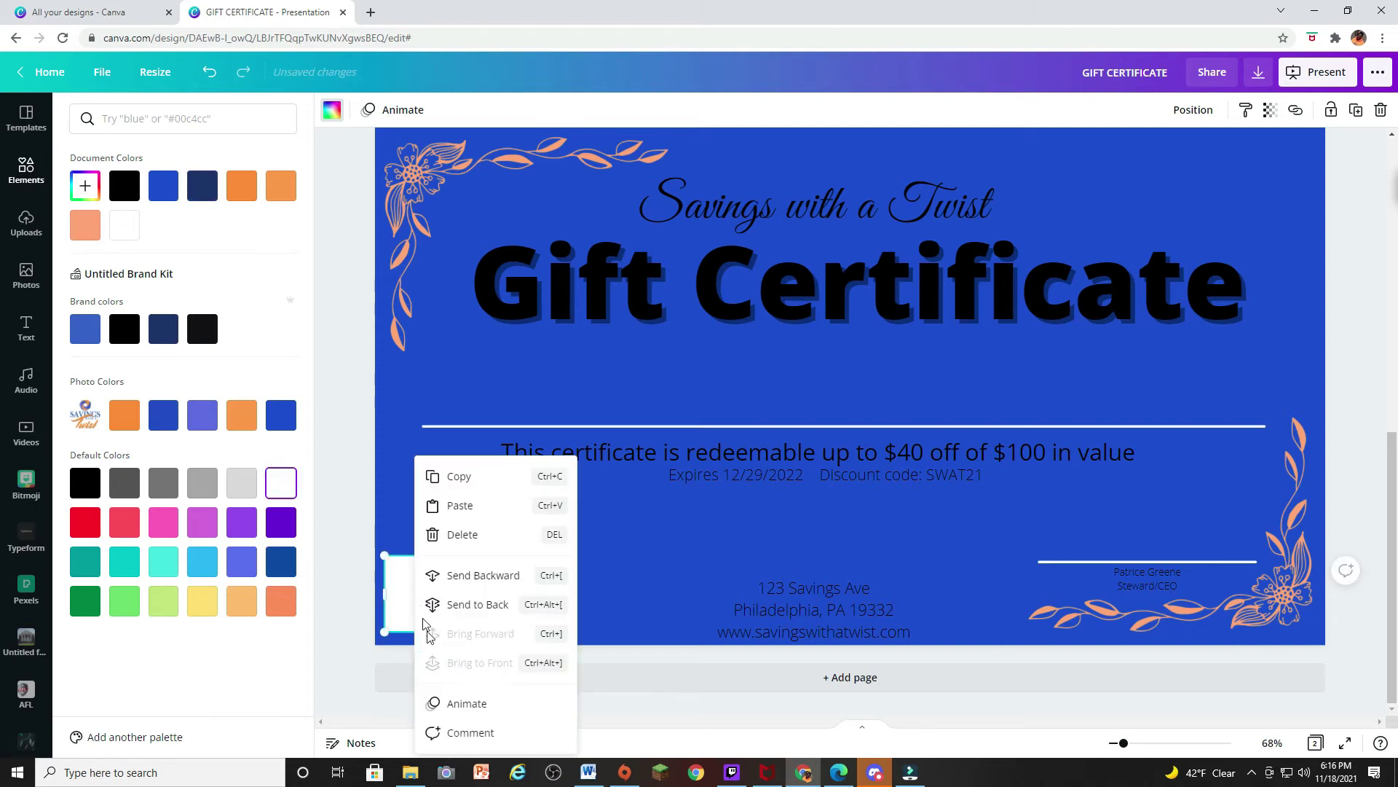
{"action": "left_click", "coordinate": [470, 609]}
{"action": "left_click", "coordinate": [429, 584]}
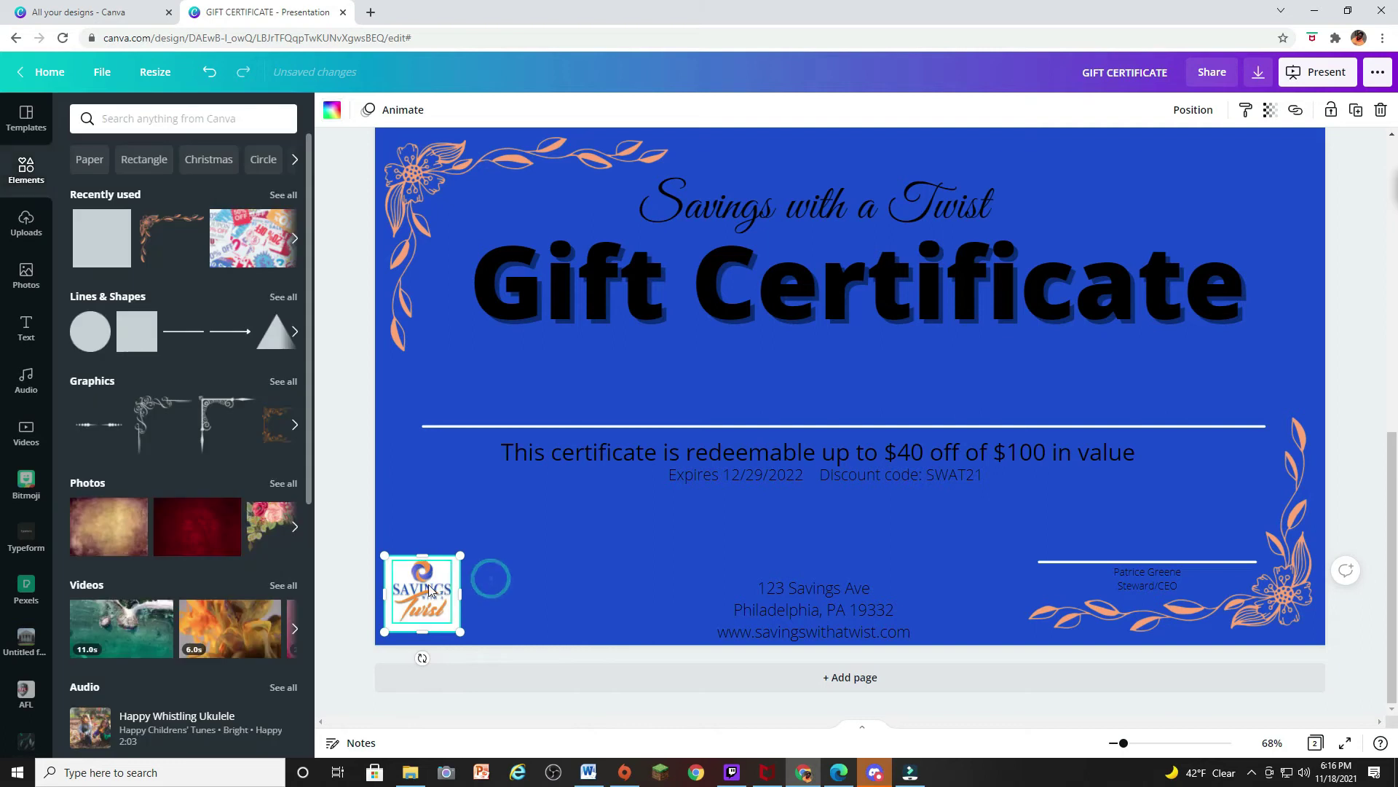
{"action": "left_click_drag", "start_coordinate": [429, 581], "coordinate": [431, 574]}
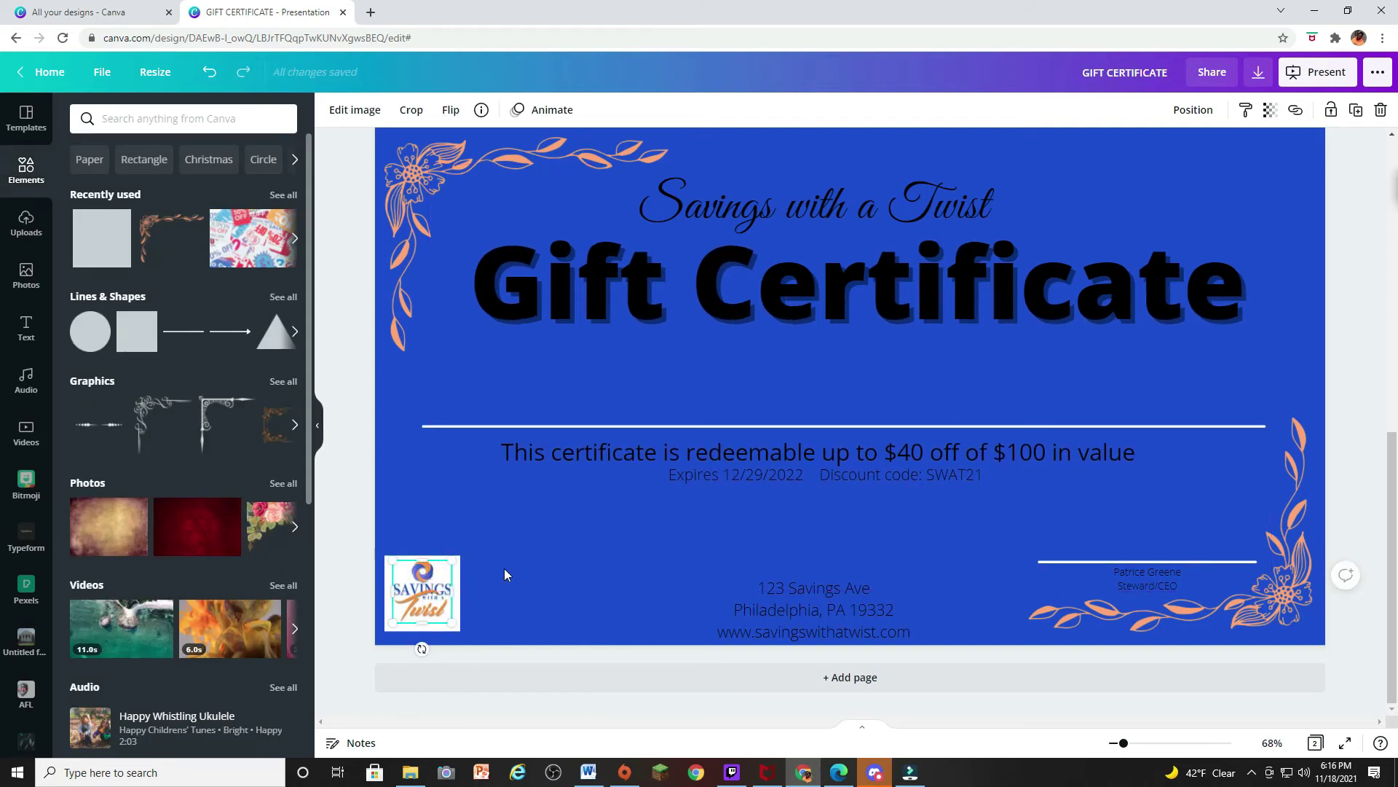
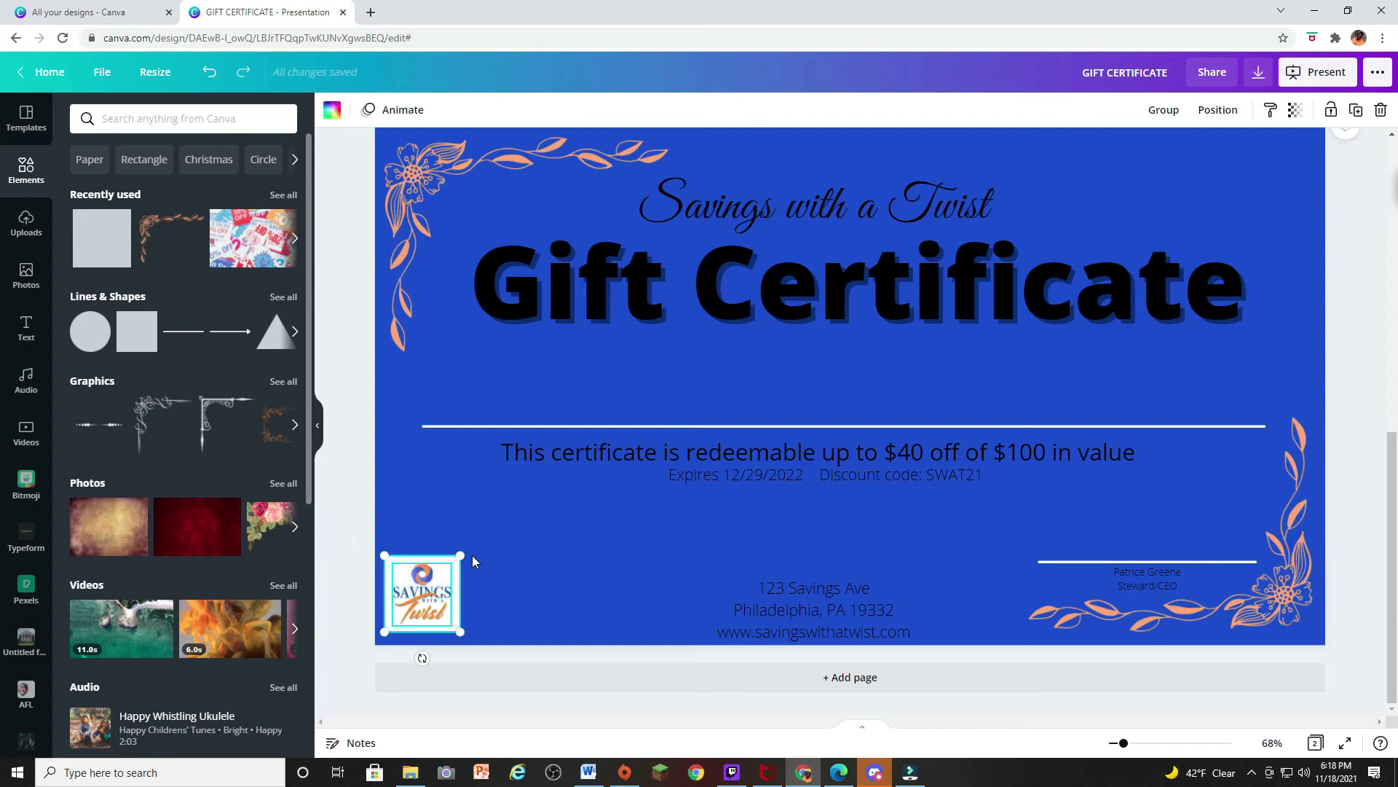
Shrink the logo to an 80×80 square and nudge the address block slightly higher.
{"action": "left_click_drag", "start_coordinate": [459, 556], "coordinate": [423, 587]}
{"action": "left_click", "coordinate": [495, 575]}
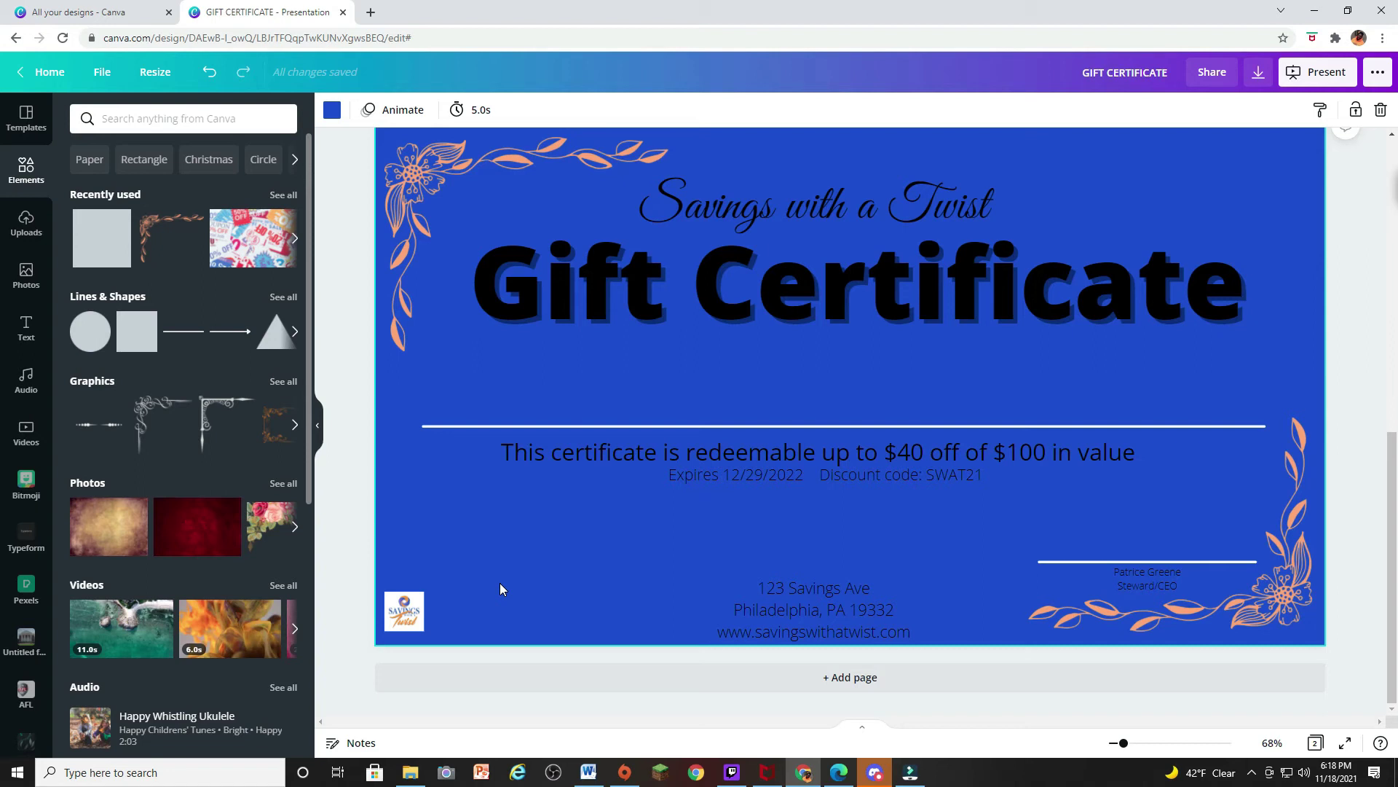
{"action": "left_click_drag", "start_coordinate": [757, 620], "coordinate": [723, 597]}
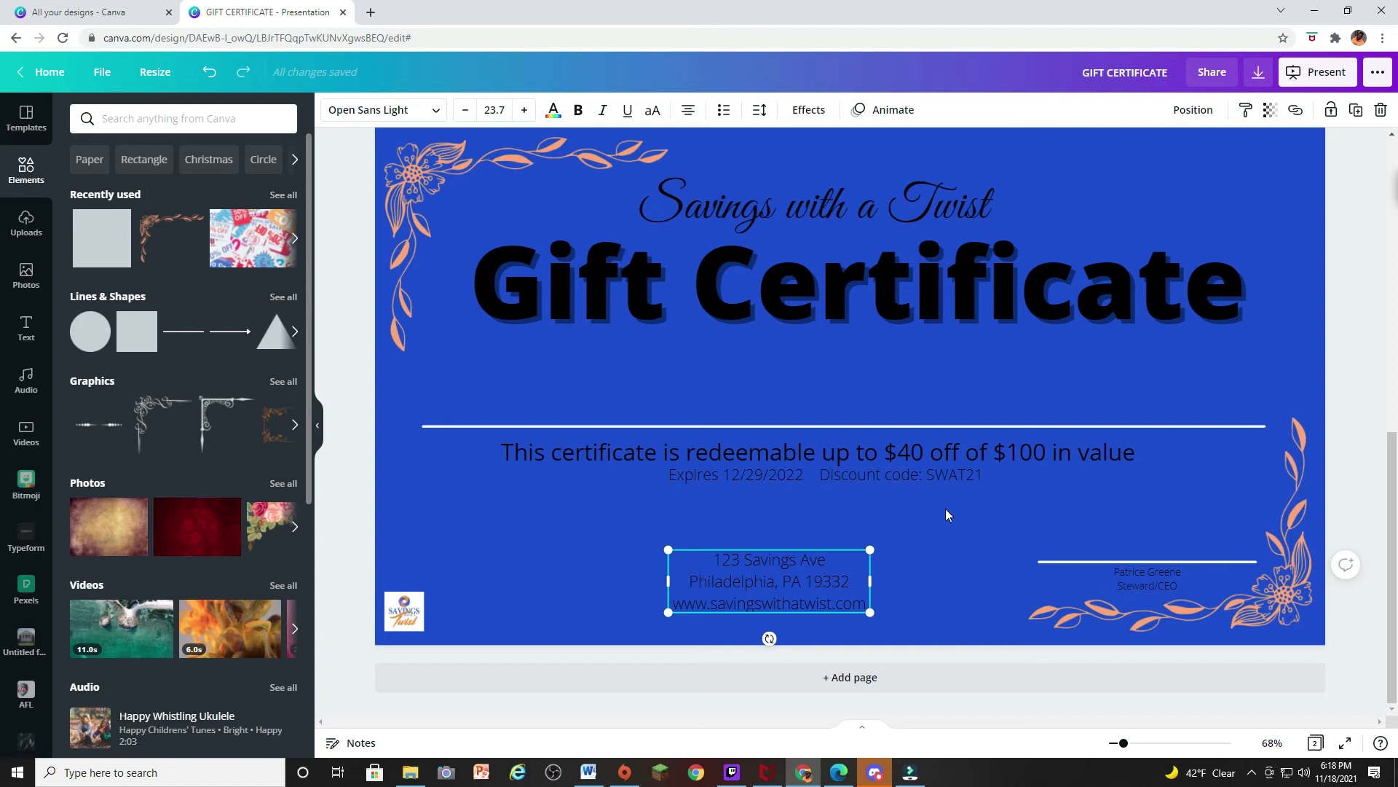
Give the 'Savings with a Twist' tagline a lifted effect and make it orange.
{"action": "left_click", "coordinate": [801, 205]}
{"action": "left_click", "coordinate": [808, 109]}
{"action": "left_click", "coordinate": [255, 208]}
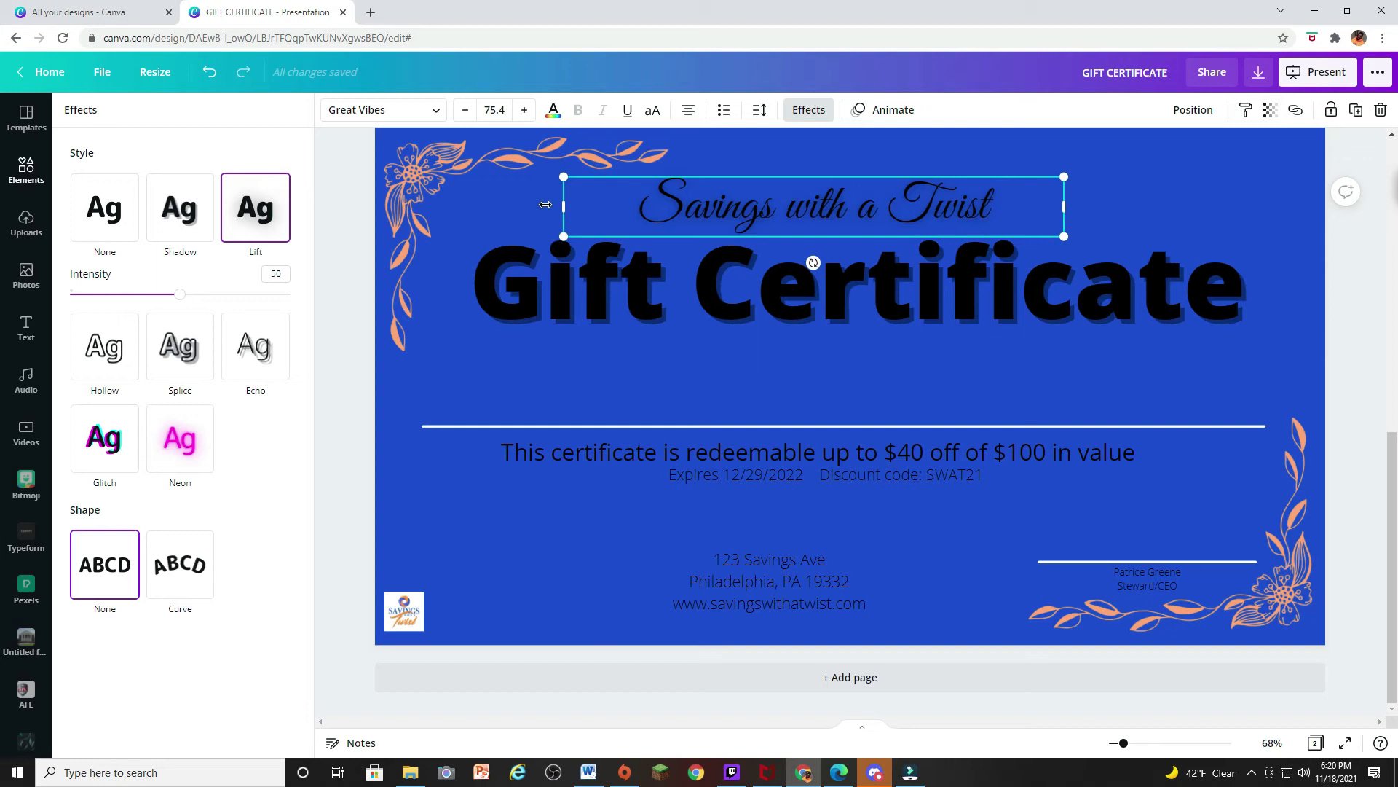
{"action": "left_click", "coordinate": [552, 110]}
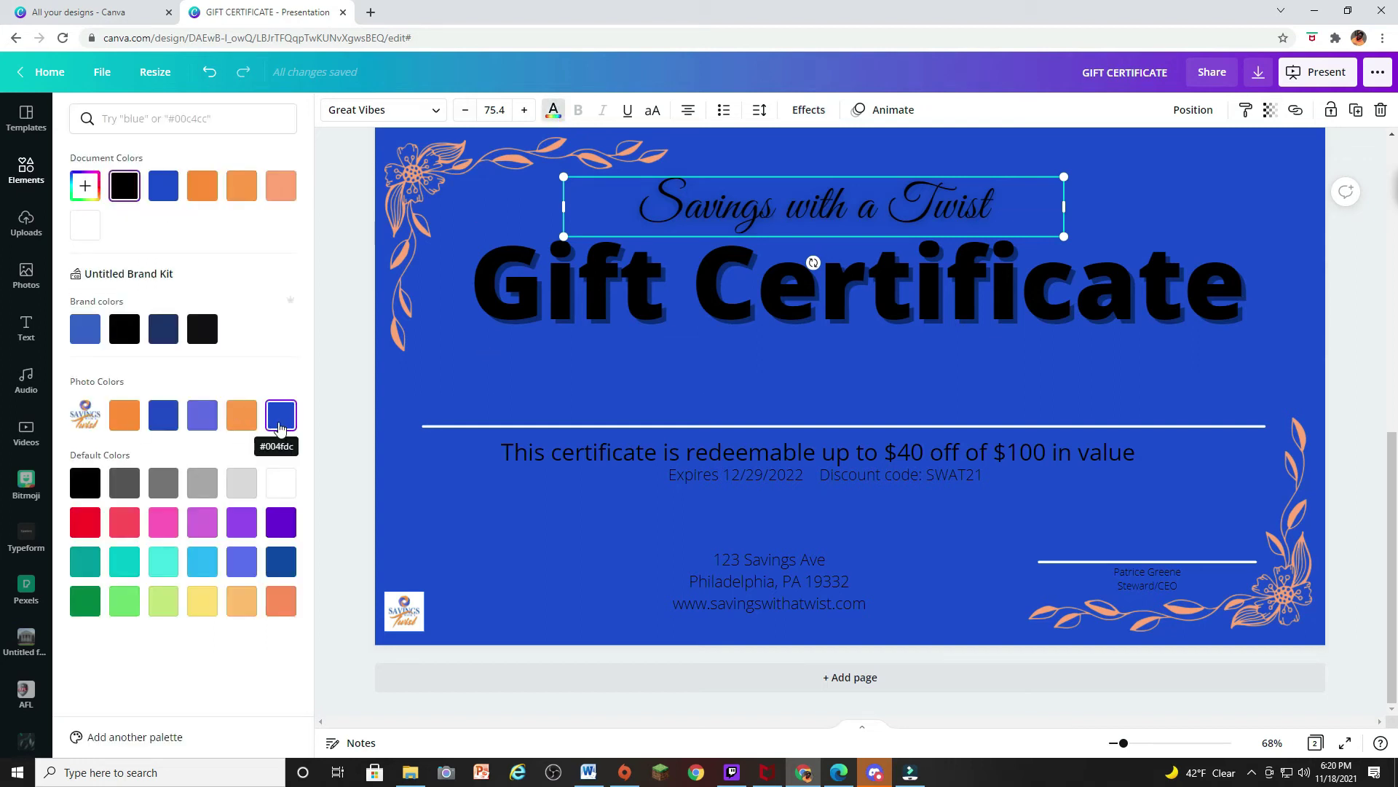
{"action": "left_click", "coordinate": [241, 414]}
Make the title and signature orange, the terms line white, and the address bold, orange and larger.
{"action": "left_click", "coordinate": [728, 284]}
{"action": "left_click", "coordinate": [241, 414]}
{"action": "left_click", "coordinate": [515, 455]}
{"action": "left_click", "coordinate": [281, 482]}
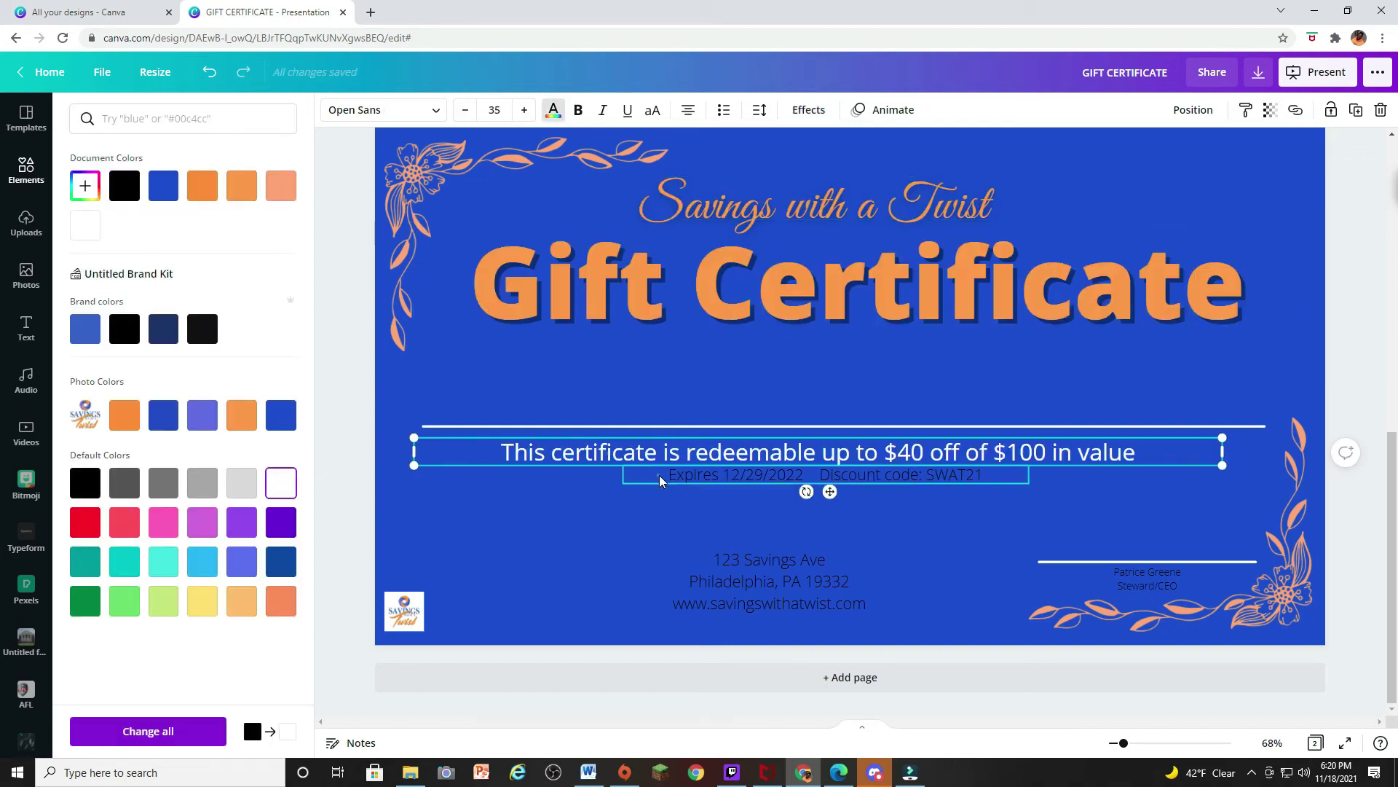
{"action": "left_click", "coordinate": [661, 480]}
{"action": "left_click", "coordinate": [1147, 578]}
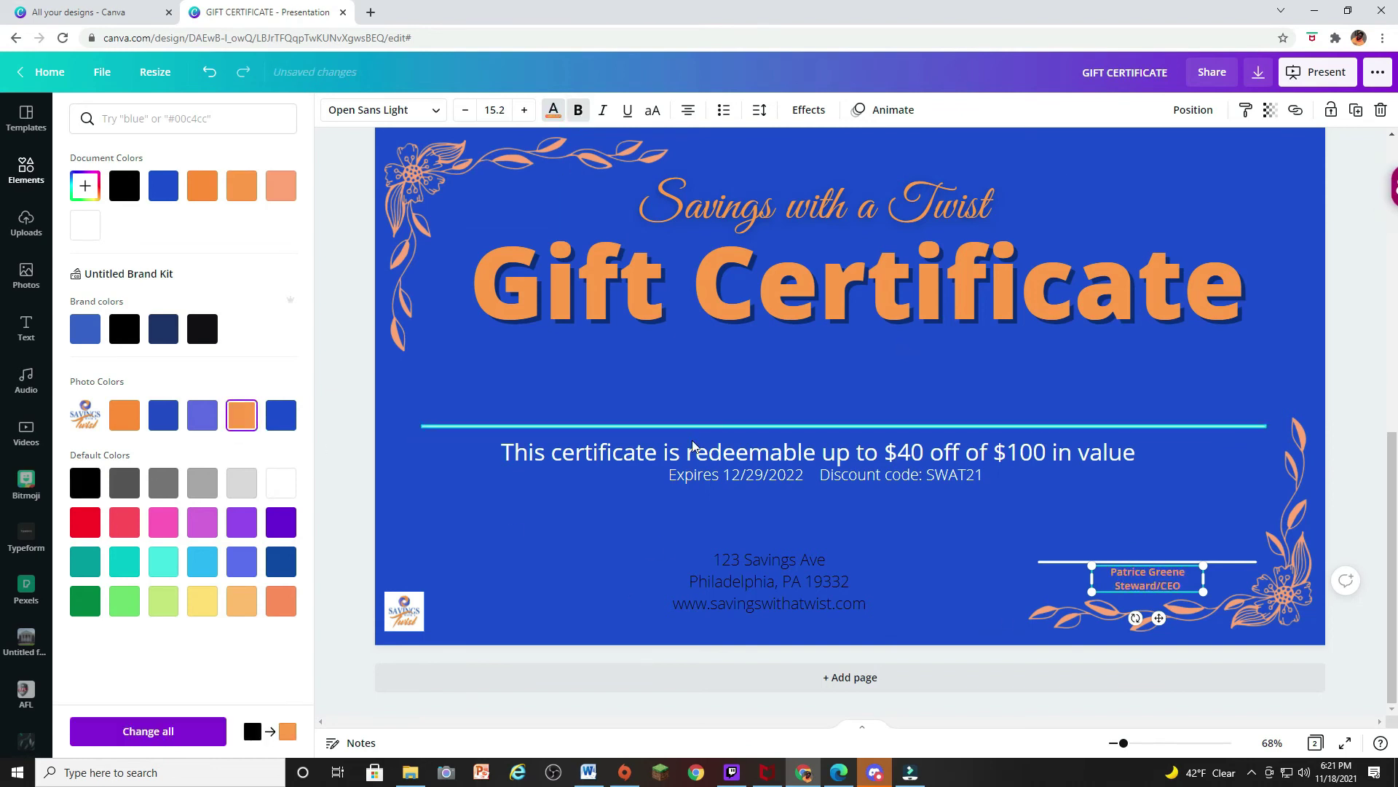
{"action": "left_click", "coordinate": [1245, 110]}
{"action": "left_click", "coordinate": [769, 581]}
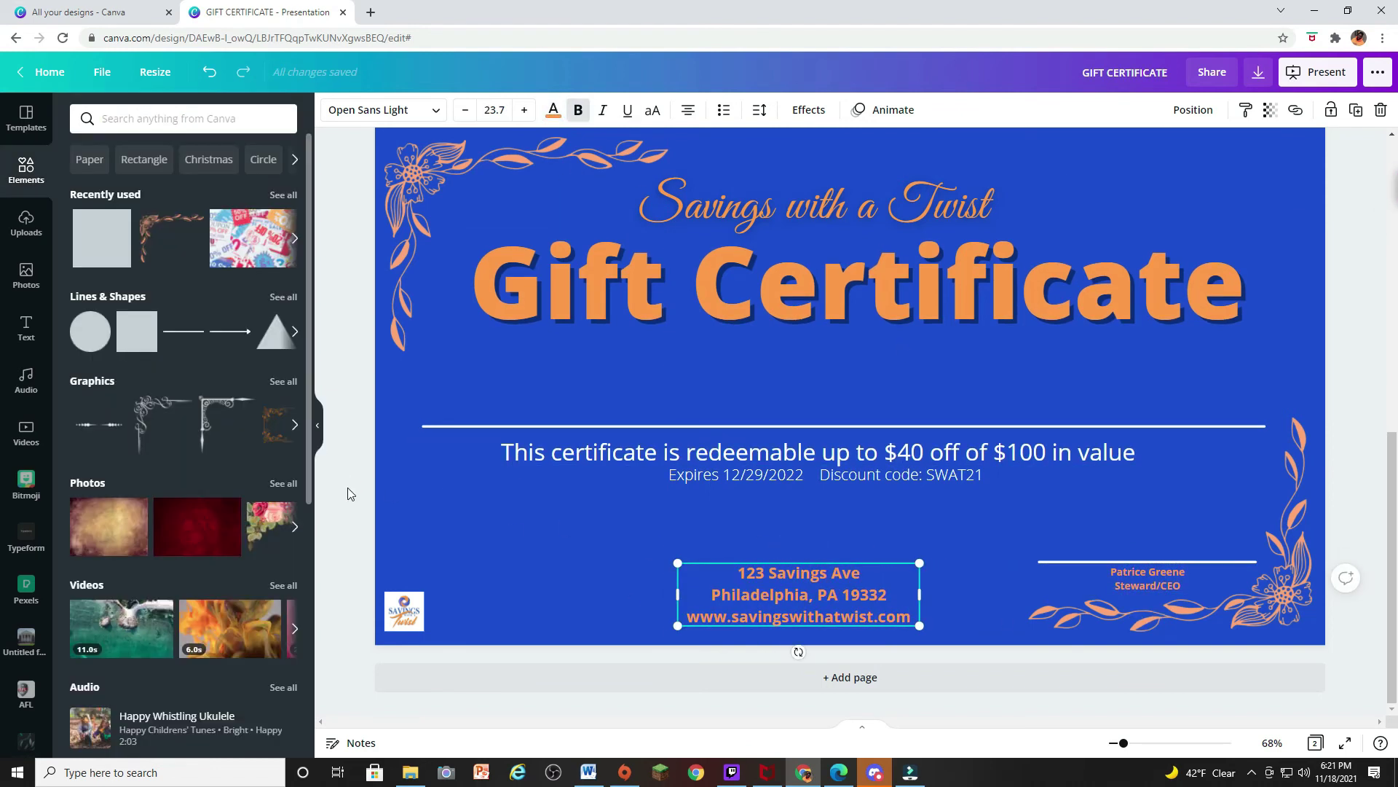
Add a drop shadow to the Gift Certificate title with a blue shadow colour.
{"action": "left_click", "coordinate": [582, 284]}
{"action": "left_click", "coordinate": [809, 110]}
{"action": "left_click", "coordinate": [279, 440]}
{"action": "left_click", "coordinate": [122, 501]}
{"action": "left_click", "coordinate": [260, 501]}
{"action": "scroll", "coordinate": [452, 492], "scroll_direction": "up", "scroll_amount": 3}
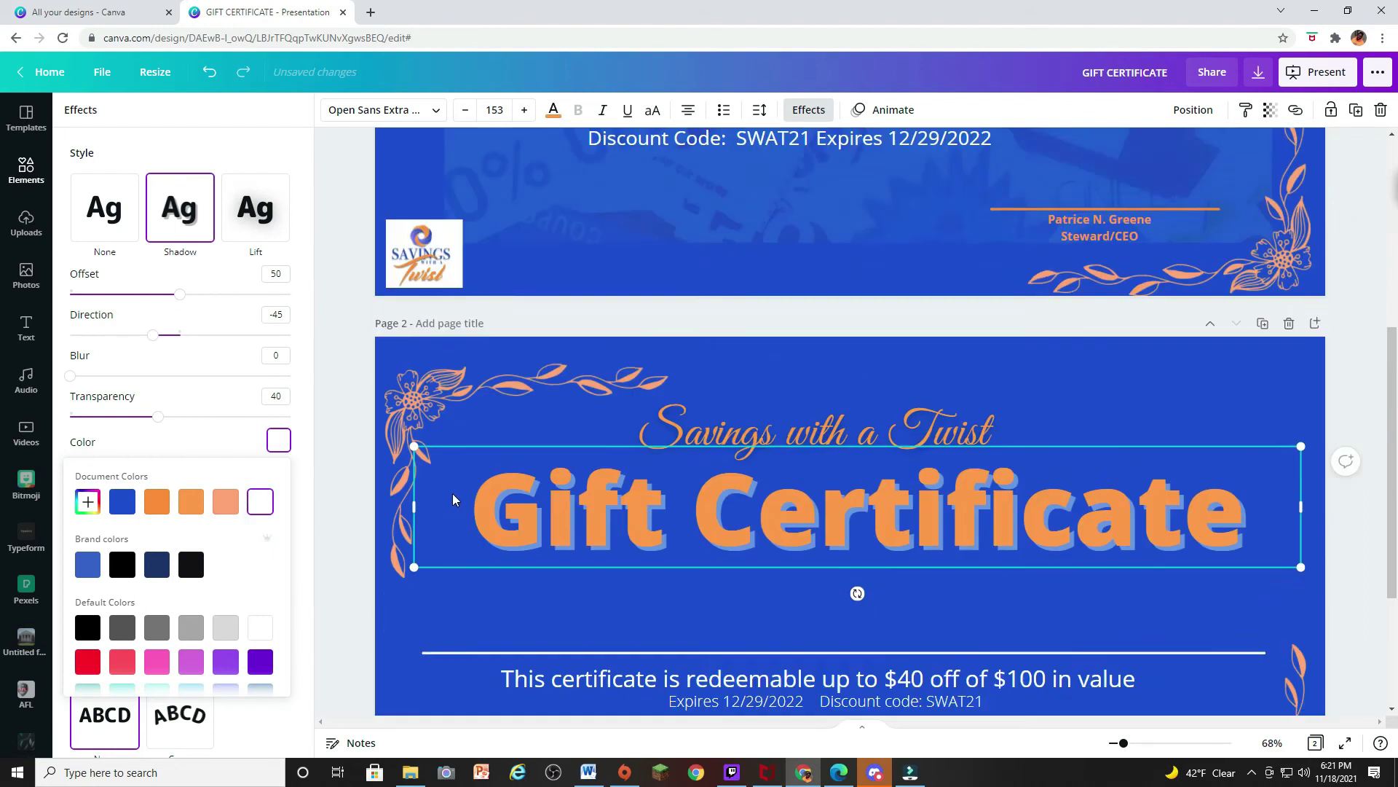
Turn the Gift Certificate title white and change its shadow colour to orange.
{"action": "scroll", "coordinate": [452, 492], "scroll_direction": "down", "scroll_amount": 2}
{"action": "left_click", "coordinate": [553, 110]}
{"action": "left_click", "coordinate": [281, 187]}
{"action": "left_click", "coordinate": [808, 110]}
{"action": "left_click", "coordinate": [279, 440]}
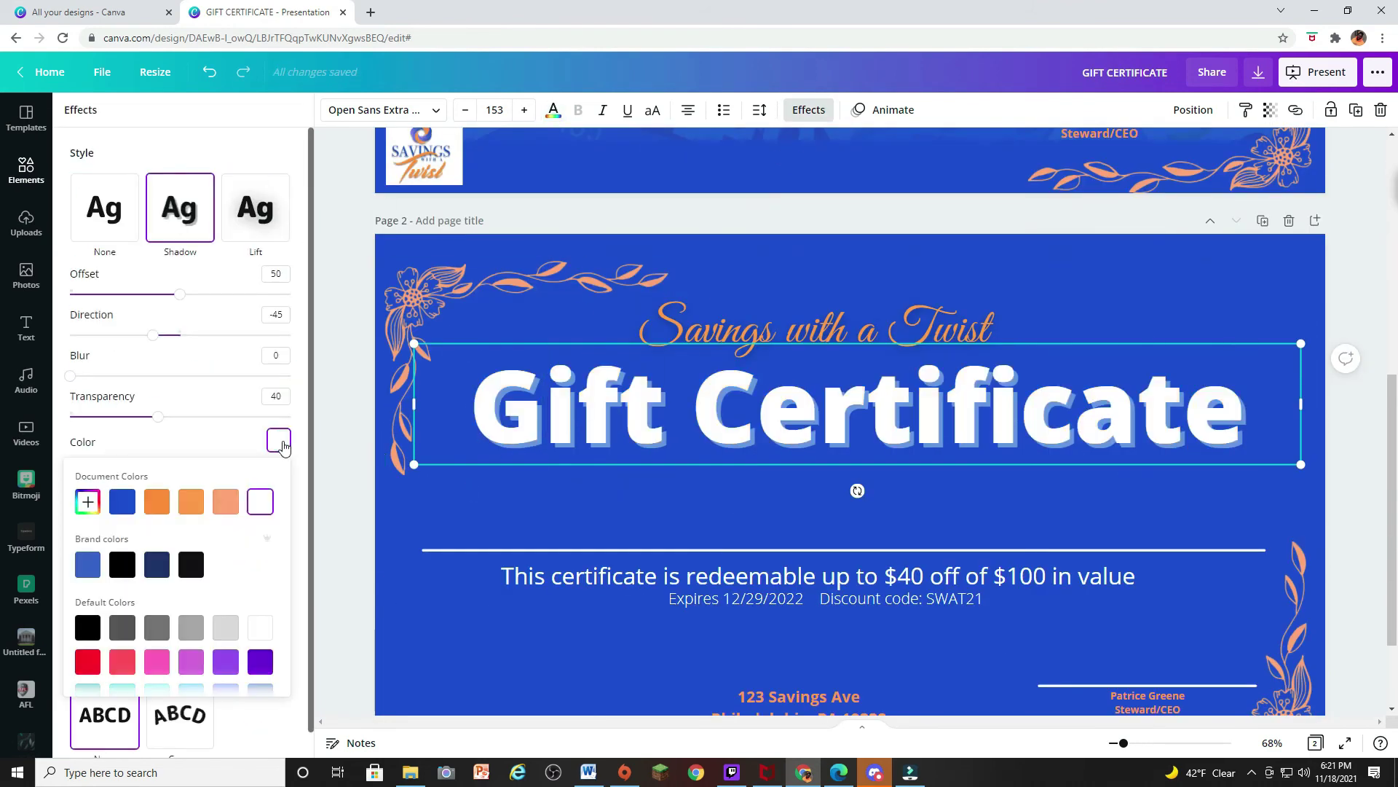
{"action": "left_click", "coordinate": [157, 501]}
{"action": "scroll", "coordinate": [538, 447], "scroll_direction": "up", "scroll_amount": 3}
{"action": "scroll", "coordinate": [498, 546], "scroll_direction": "down", "scroll_amount": 3}
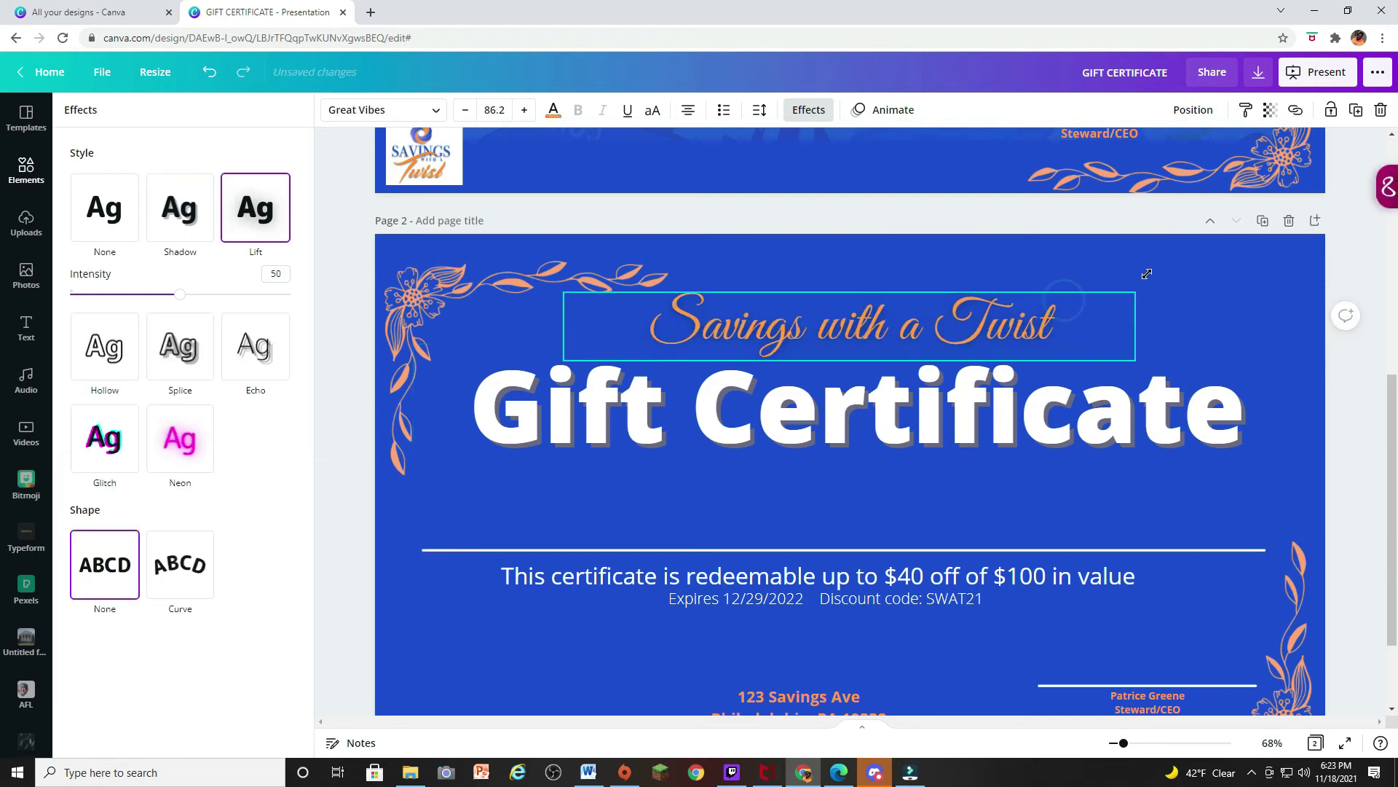
{"action": "left_click", "coordinate": [622, 499]}
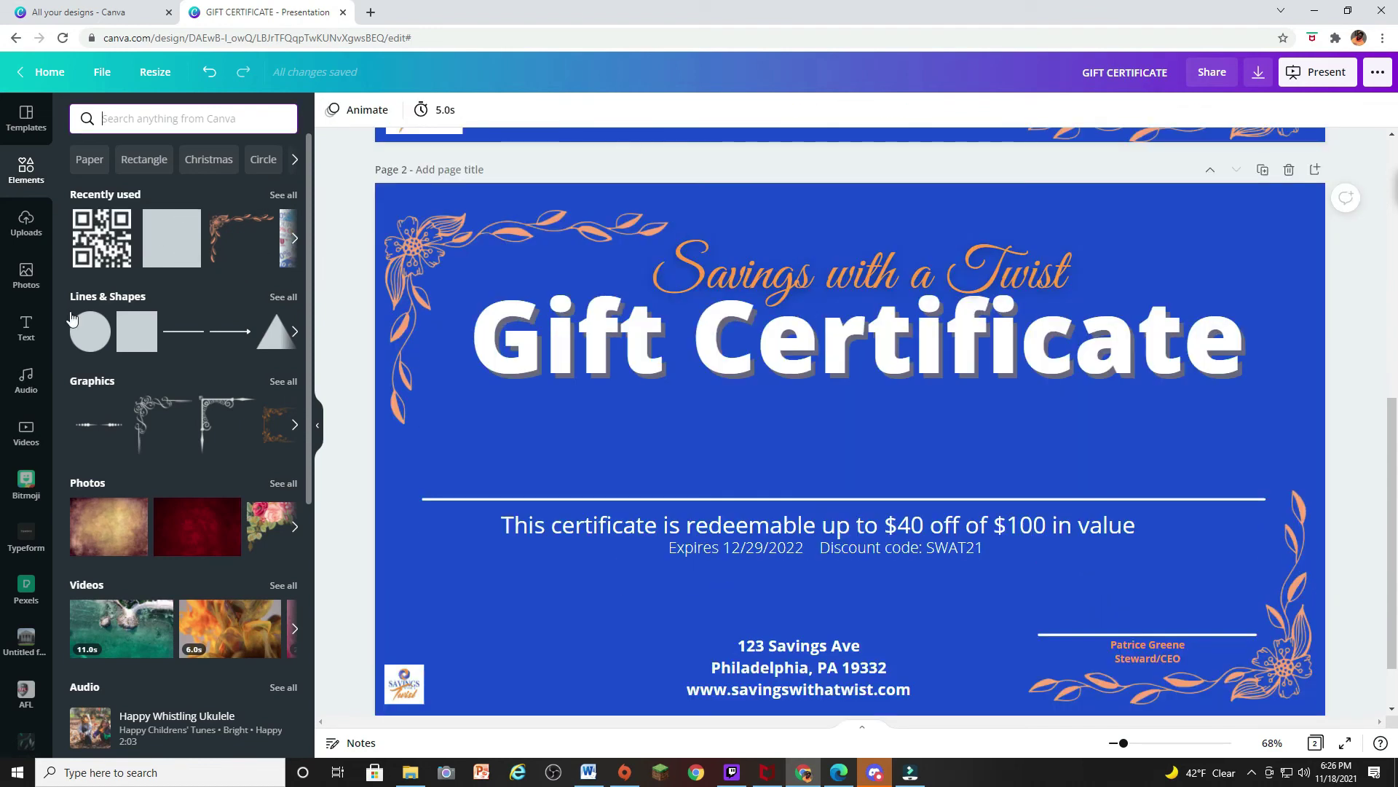
Search stock photos for 'coupons' and add the 20% OFF photo to page 2.
{"action": "left_click", "coordinate": [25, 274]}
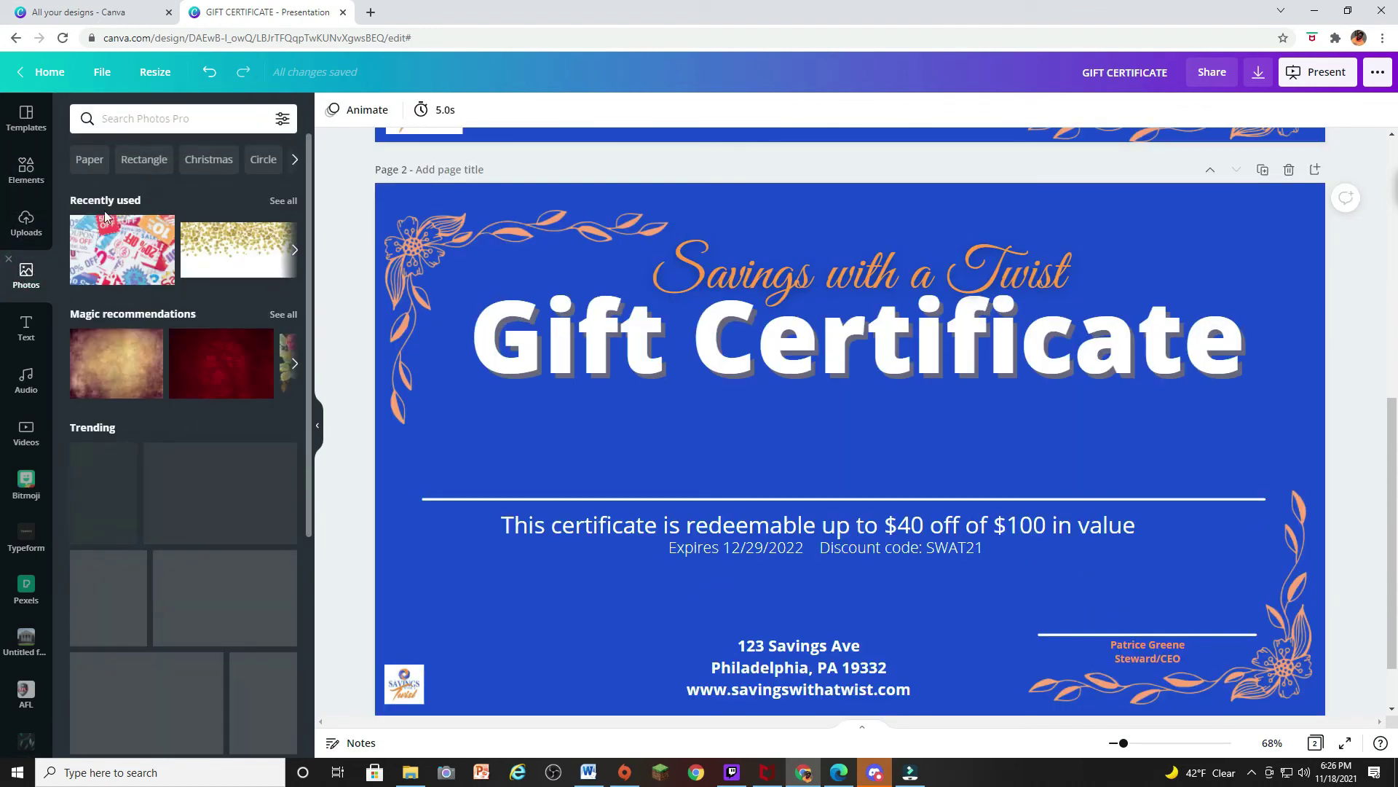
{"action": "left_click", "coordinate": [165, 128]}
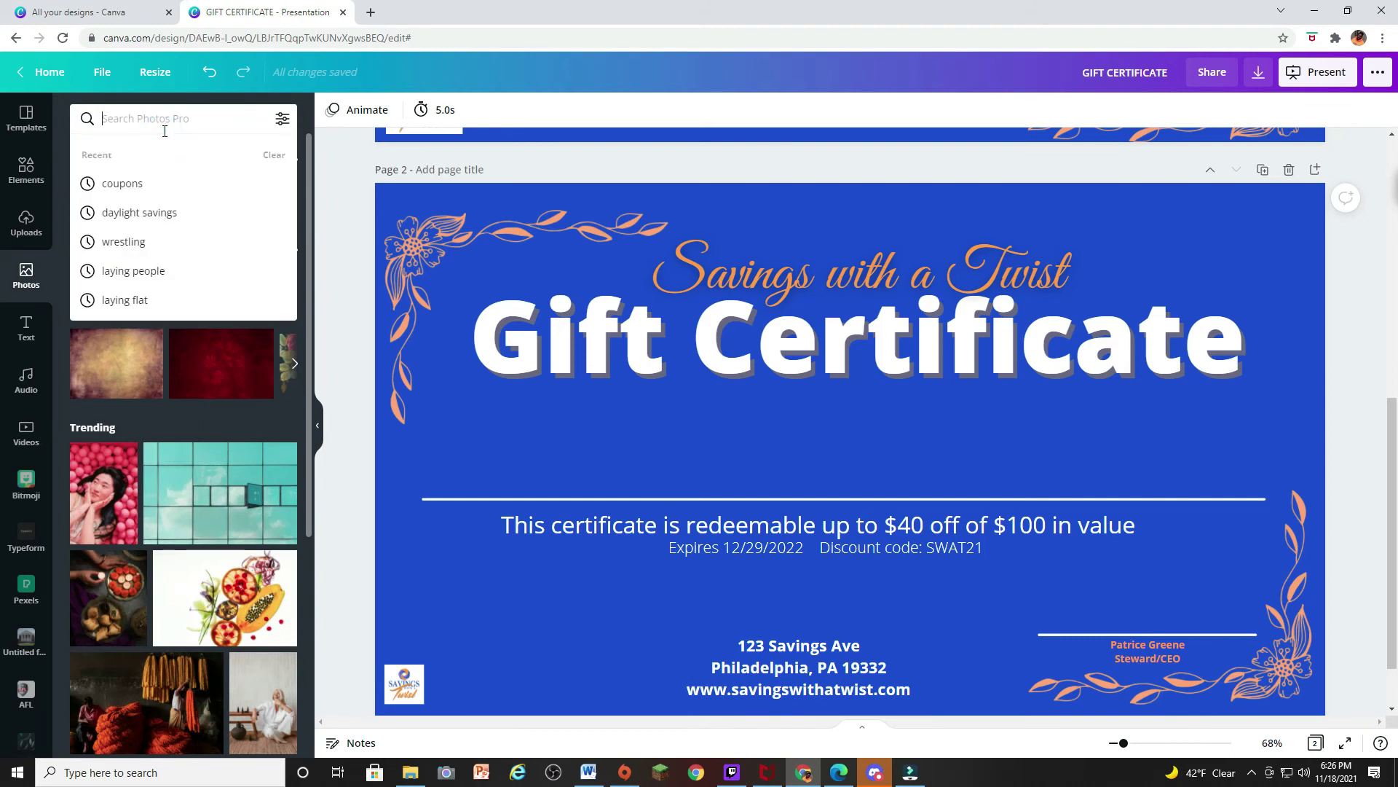
{"action": "left_click", "coordinate": [131, 184]}
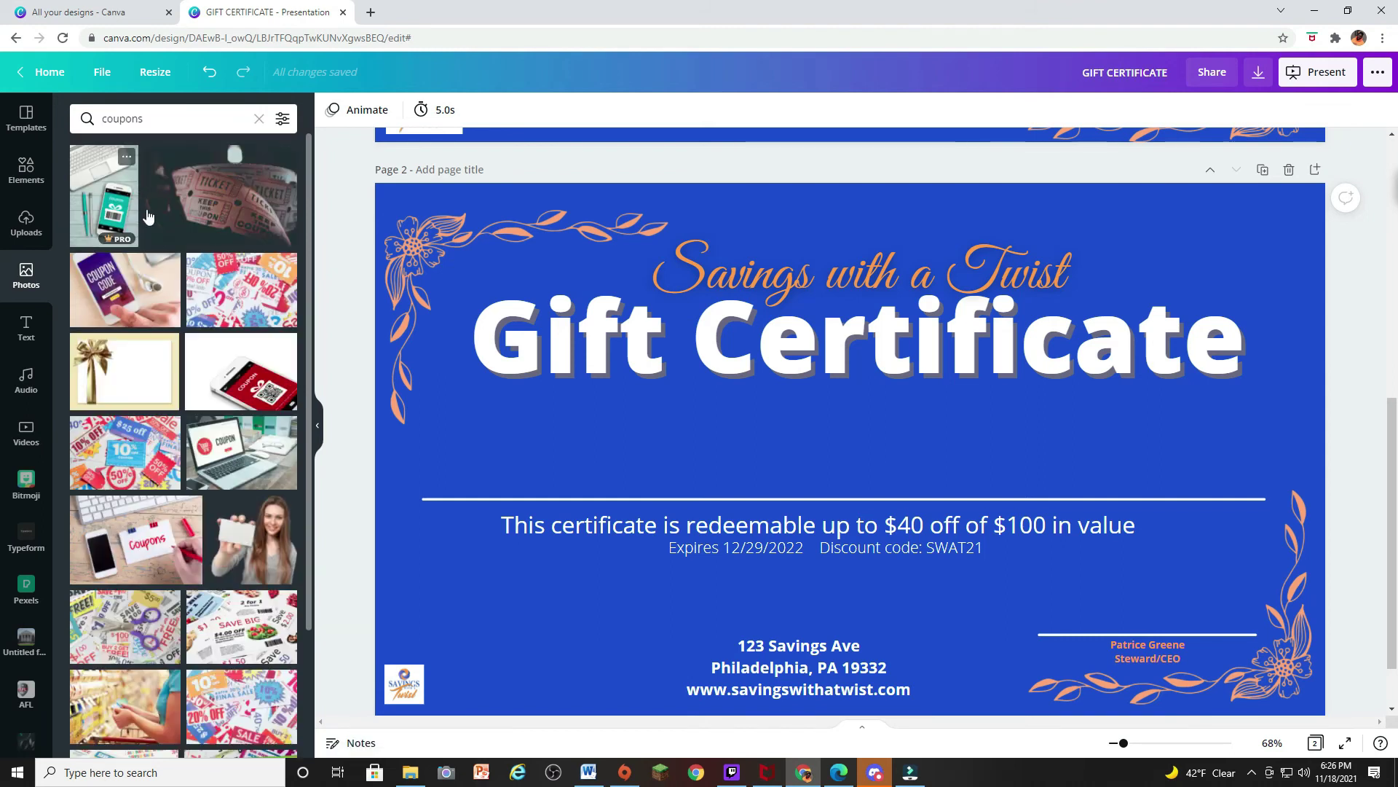
{"action": "scroll", "coordinate": [204, 437], "scroll_direction": "down", "scroll_amount": 2}
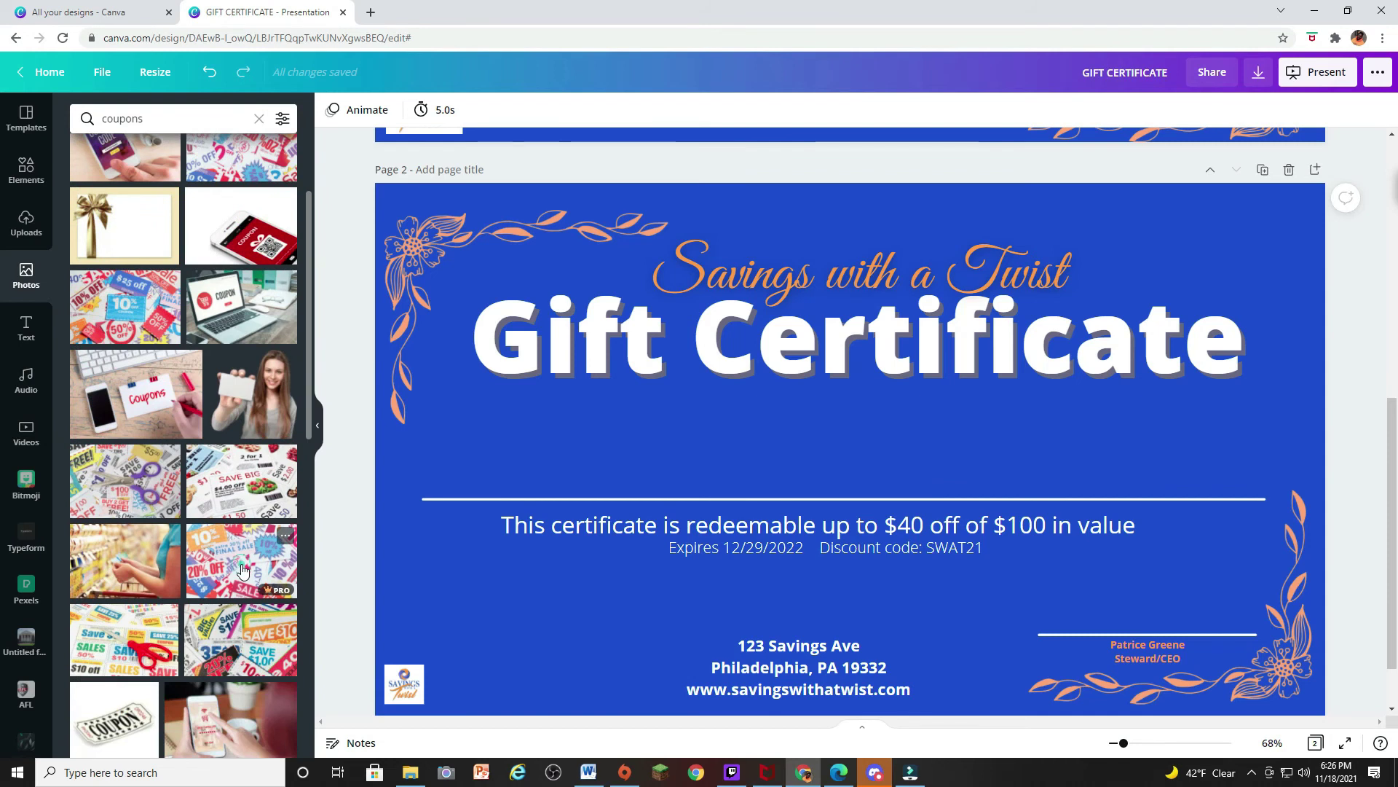
{"action": "left_click", "coordinate": [243, 570]}
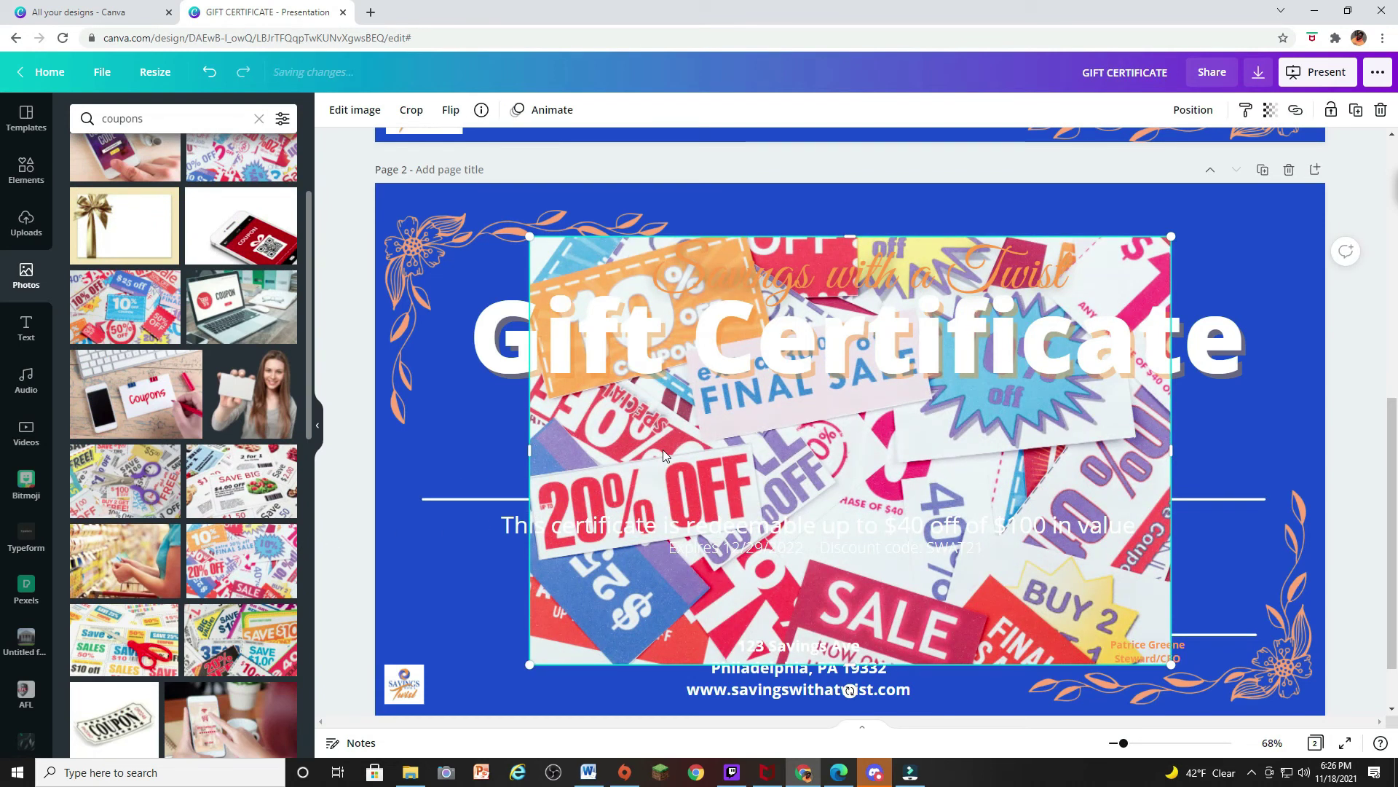
Stretch the coupon photo wider on both sides and send it behind all the text.
{"action": "right_click", "coordinate": [608, 424]}
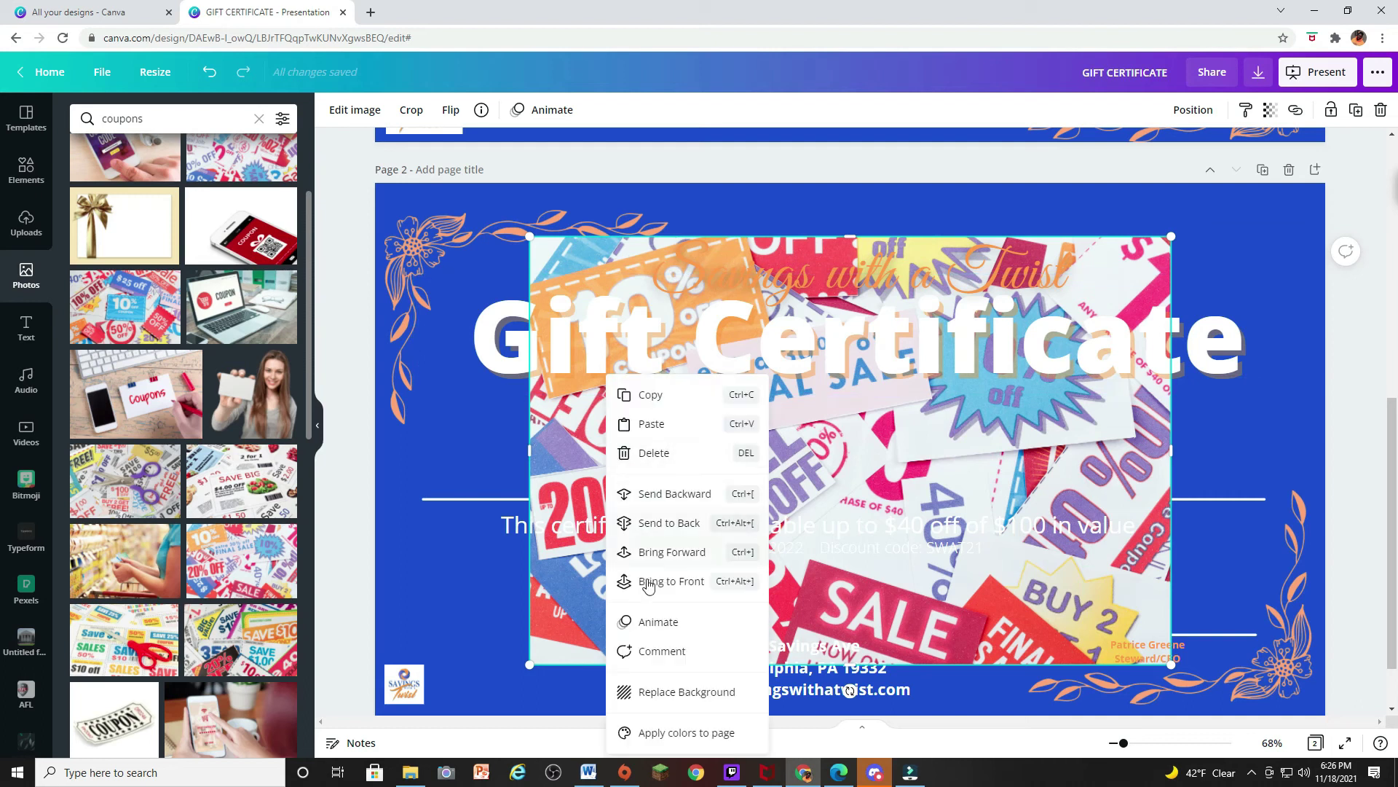
{"action": "left_click_drag", "start_coordinate": [530, 451], "coordinate": [430, 449]}
{"action": "left_click_drag", "start_coordinate": [1171, 450], "coordinate": [1278, 450]}
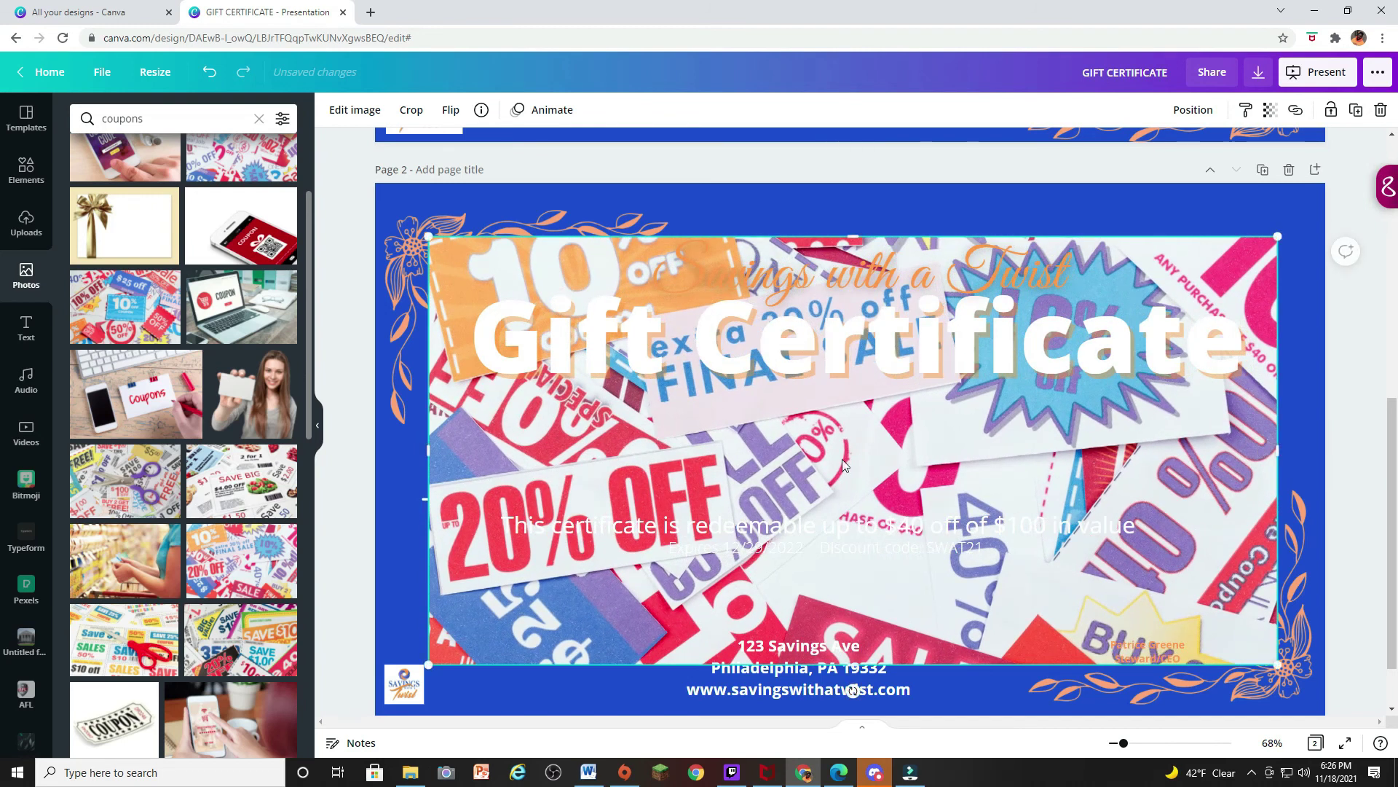
{"action": "right_click", "coordinate": [827, 582]}
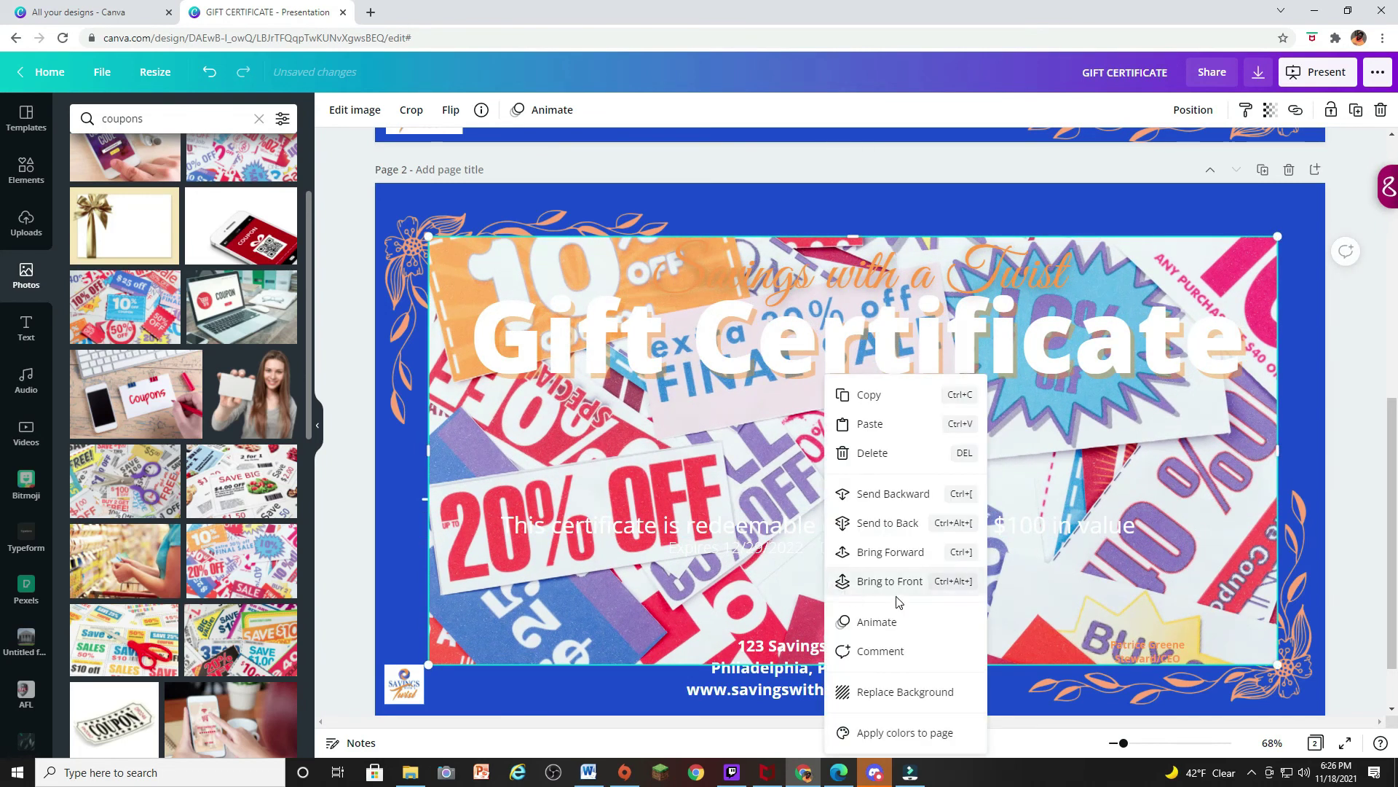
{"action": "left_click", "coordinate": [910, 522]}
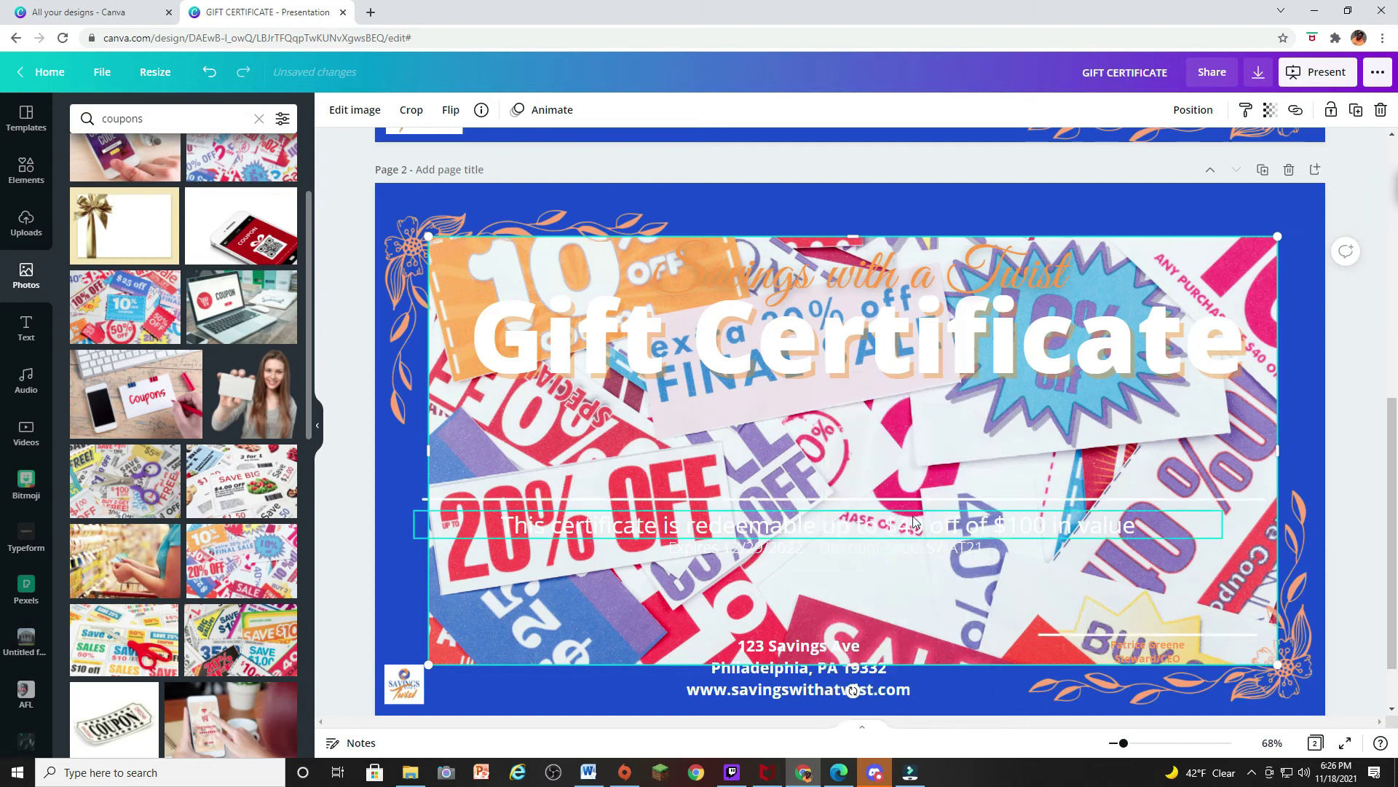
{"action": "right_click", "coordinate": [1236, 252]}
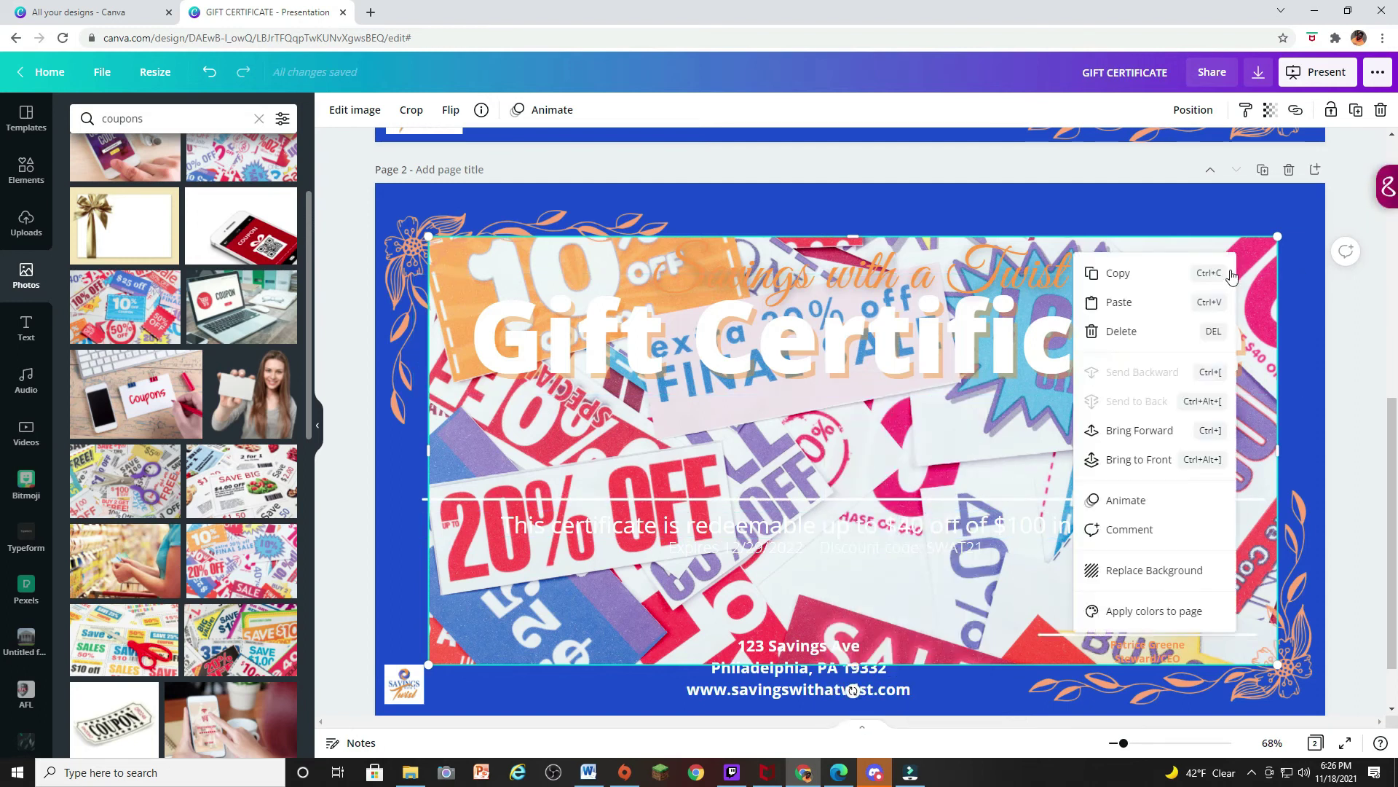
{"action": "left_click", "coordinate": [1249, 222]}
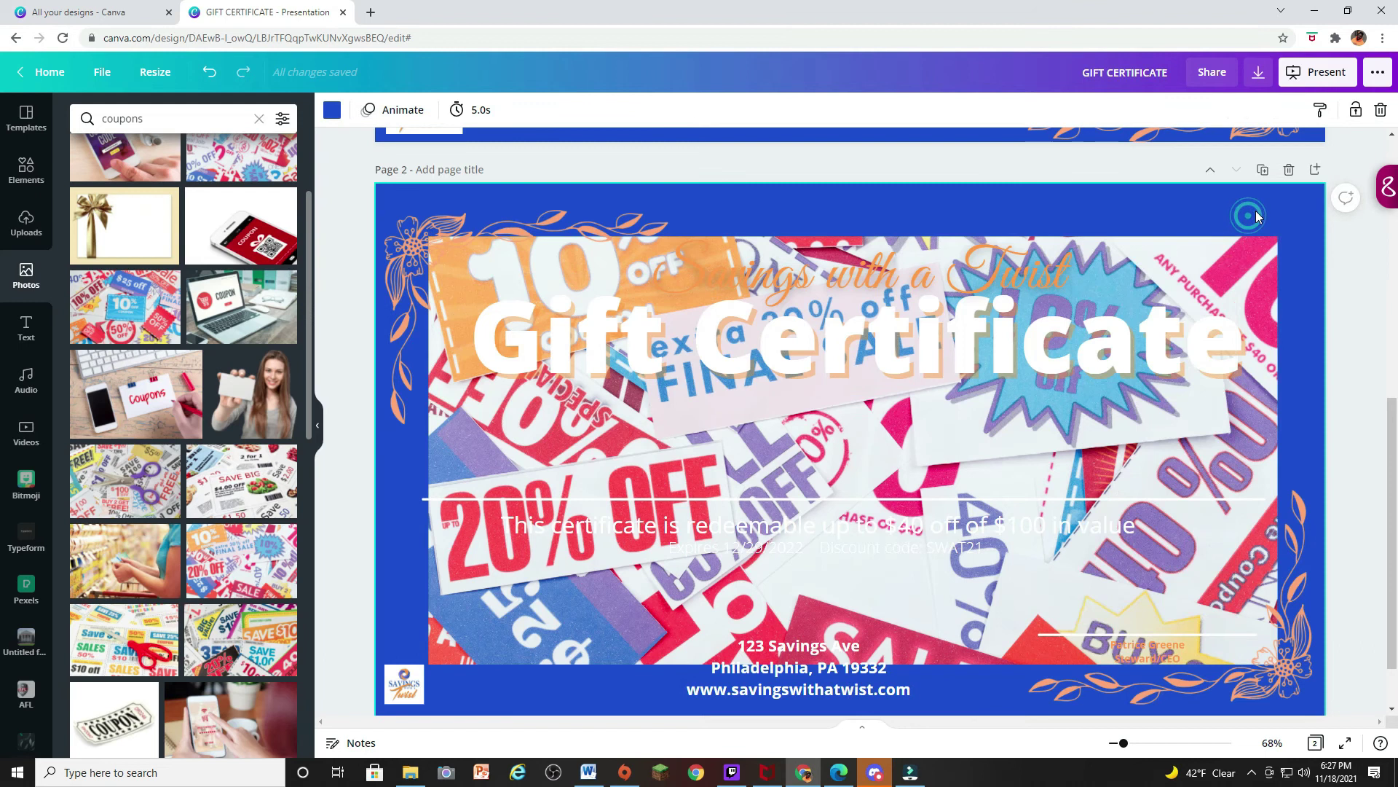
{"action": "scroll", "coordinate": [1273, 156], "scroll_direction": "up", "scroll_amount": 1}
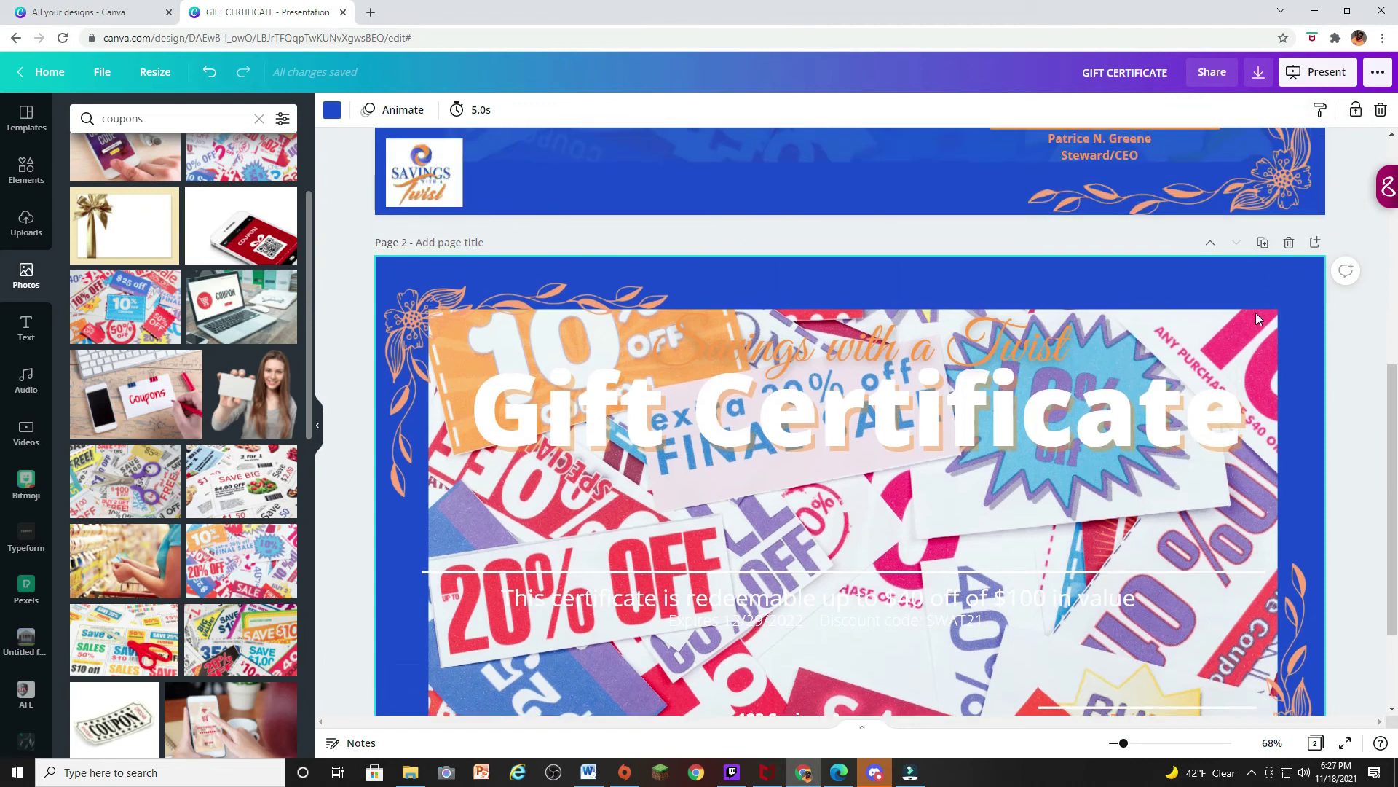
Fade the coupon photo to 23 transparency.
{"action": "left_click", "coordinate": [1256, 313]}
{"action": "left_click", "coordinate": [1271, 110]}
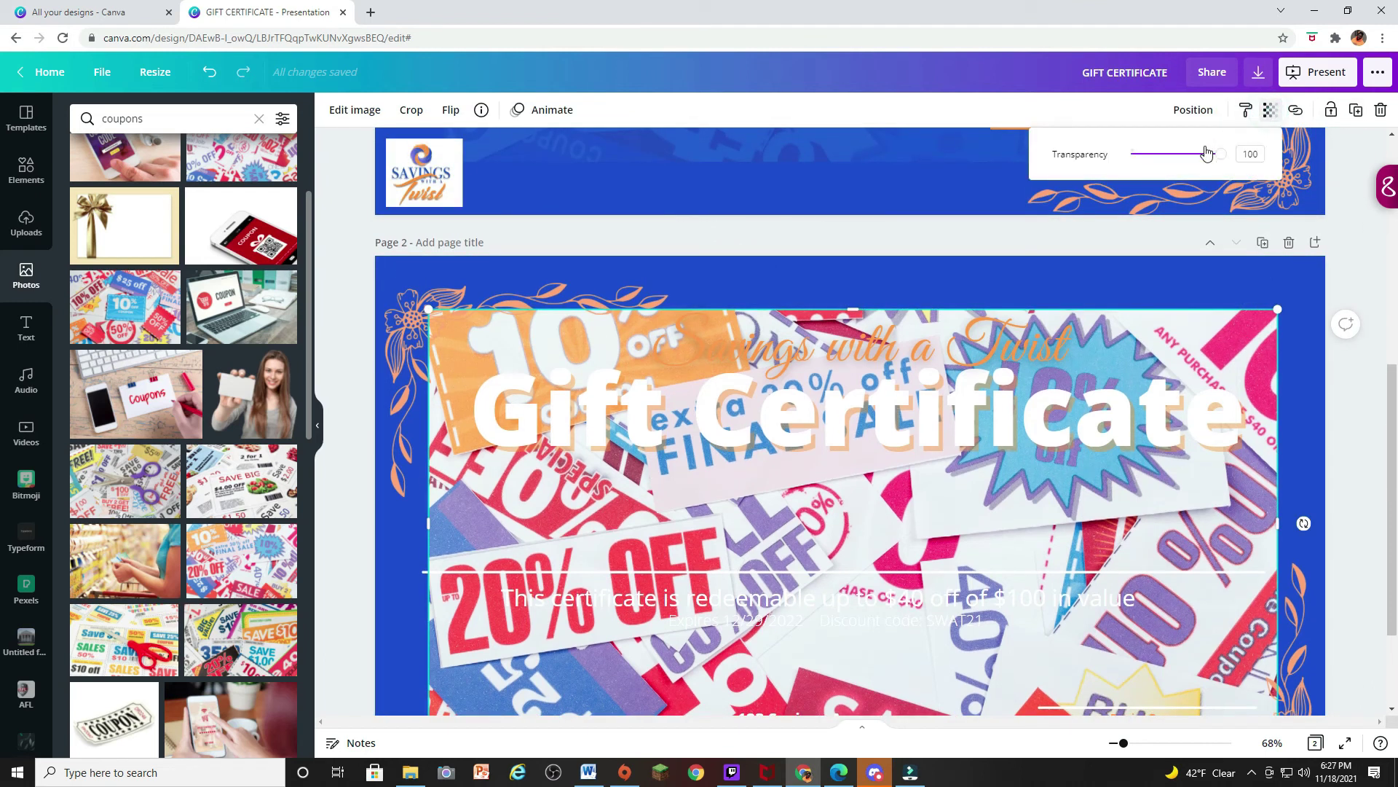
{"action": "left_click_drag", "start_coordinate": [1215, 155], "coordinate": [1152, 155]}
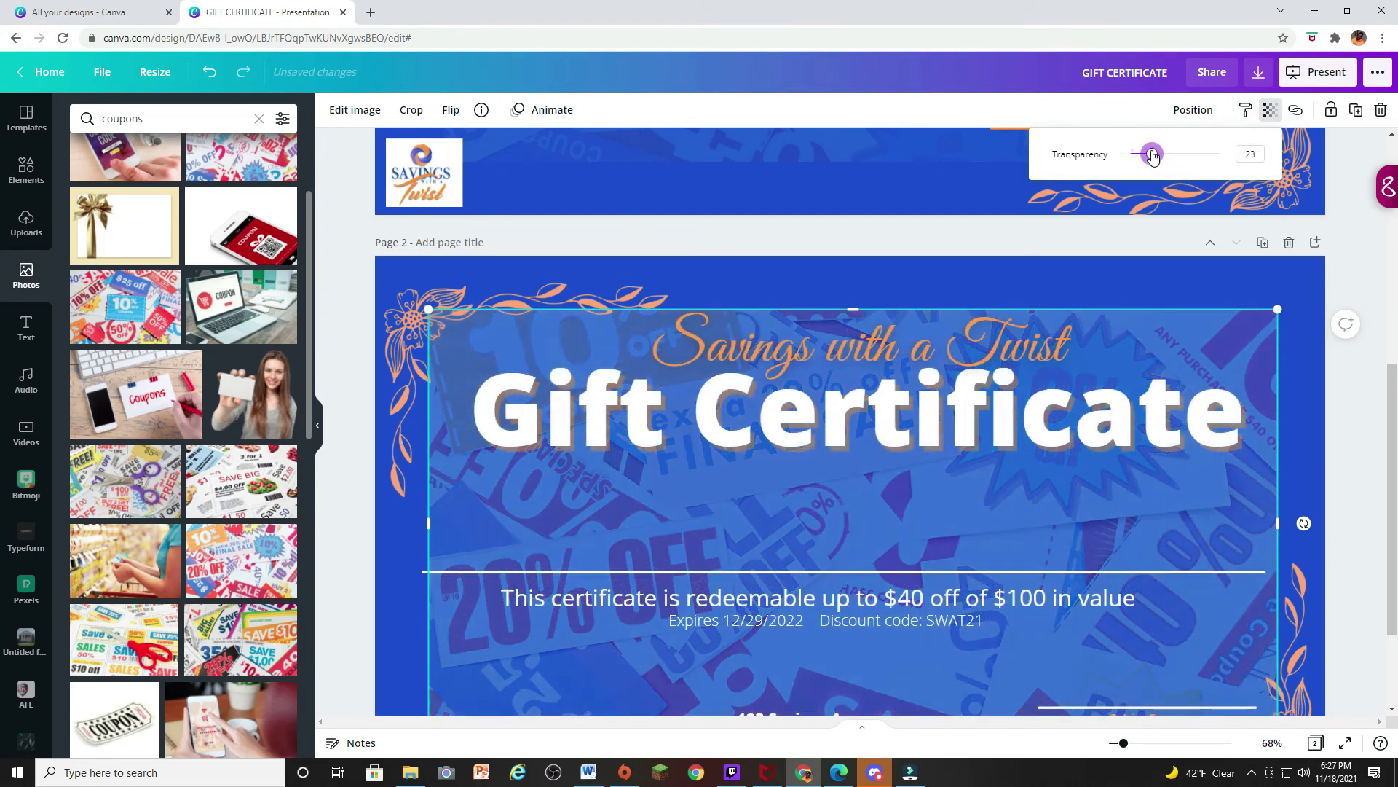
{"action": "scroll", "coordinate": [1180, 336], "scroll_direction": "down", "scroll_amount": 2}
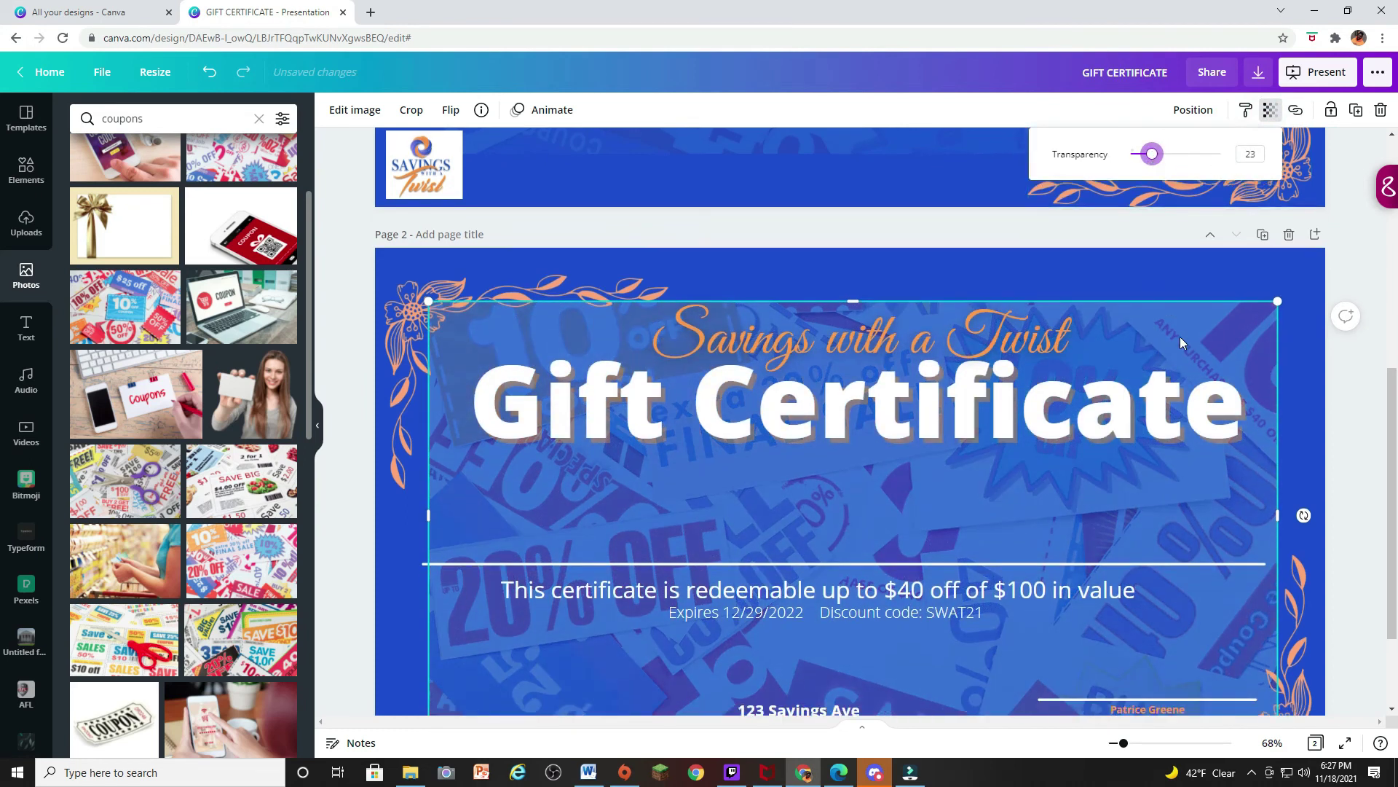
Widen the address text box further to the left.
{"action": "left_click", "coordinate": [631, 619]}
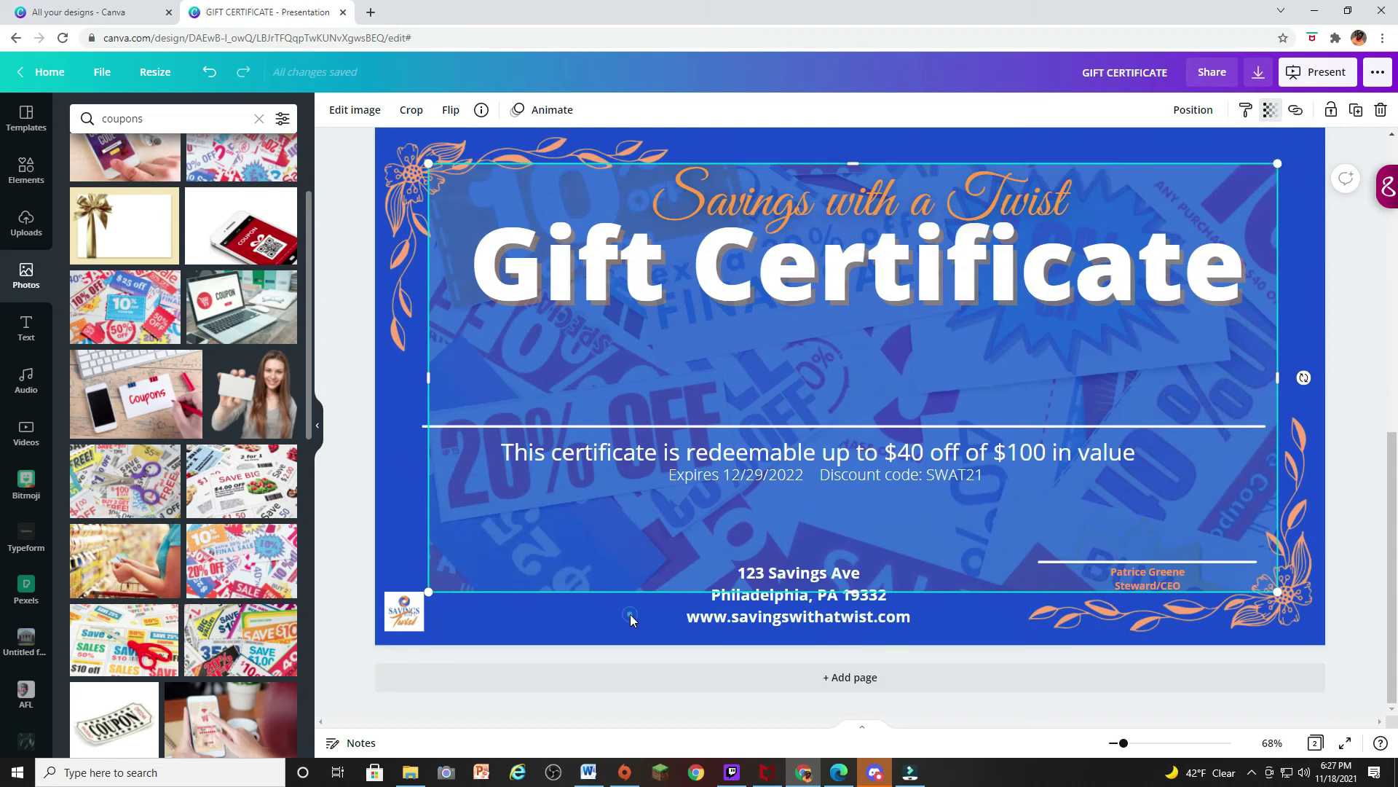
{"action": "left_click", "coordinate": [780, 598]}
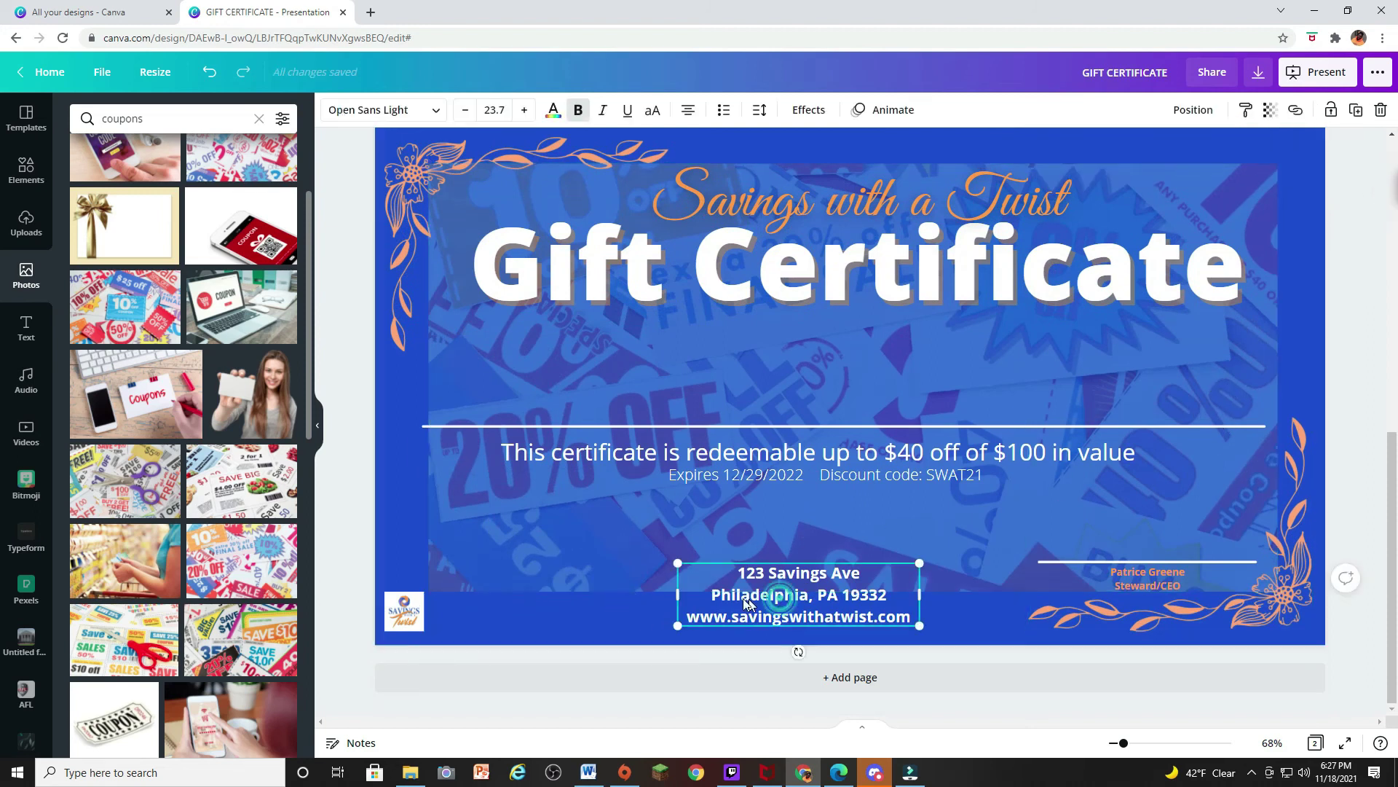
{"action": "left_click_drag", "start_coordinate": [664, 594], "coordinate": [598, 596]}
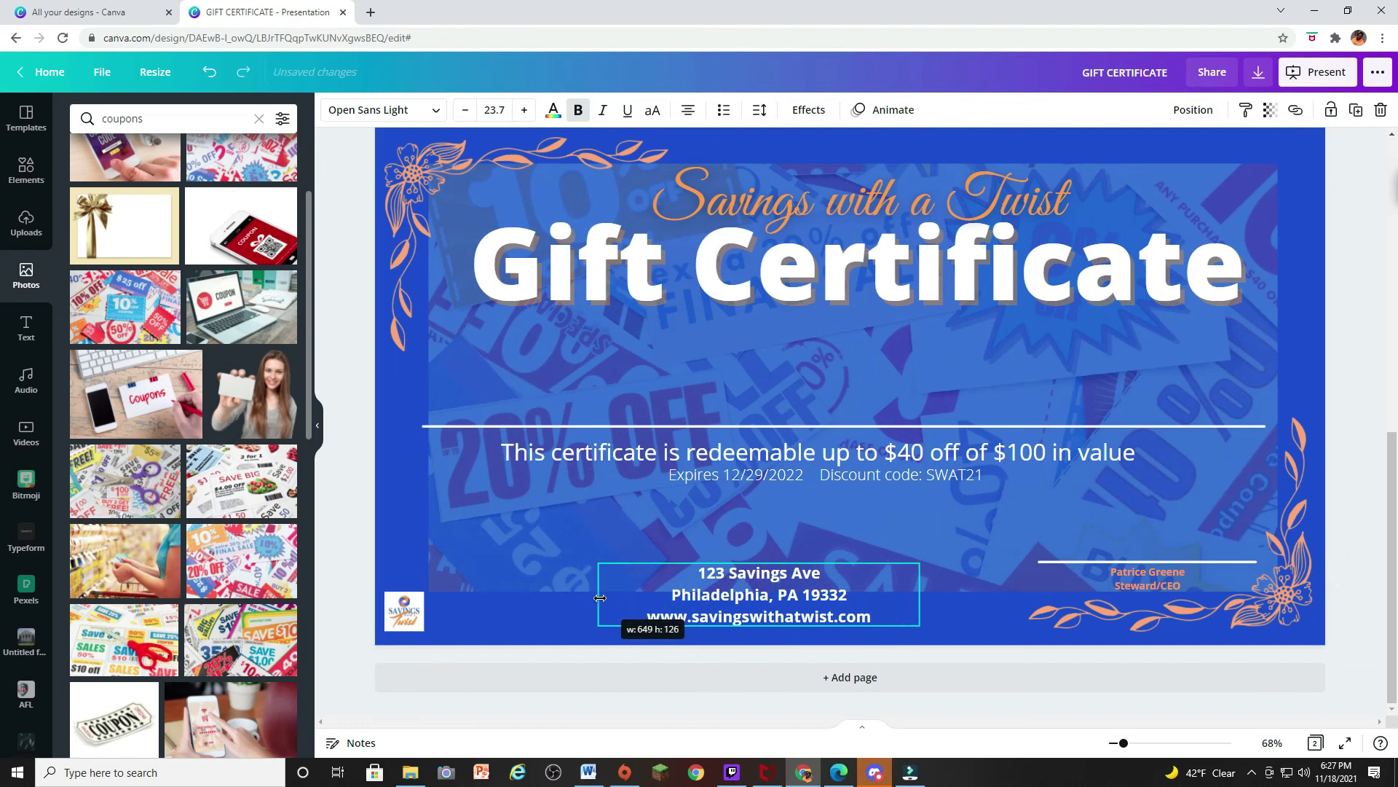
Nudge the address text block slightly lower toward the bottom centre.
{"action": "left_click", "coordinate": [679, 562]}
{"action": "left_click", "coordinate": [687, 579]}
{"action": "left_click_drag", "start_coordinate": [651, 582], "coordinate": [735, 597]}
{"action": "left_click", "coordinate": [672, 608]}
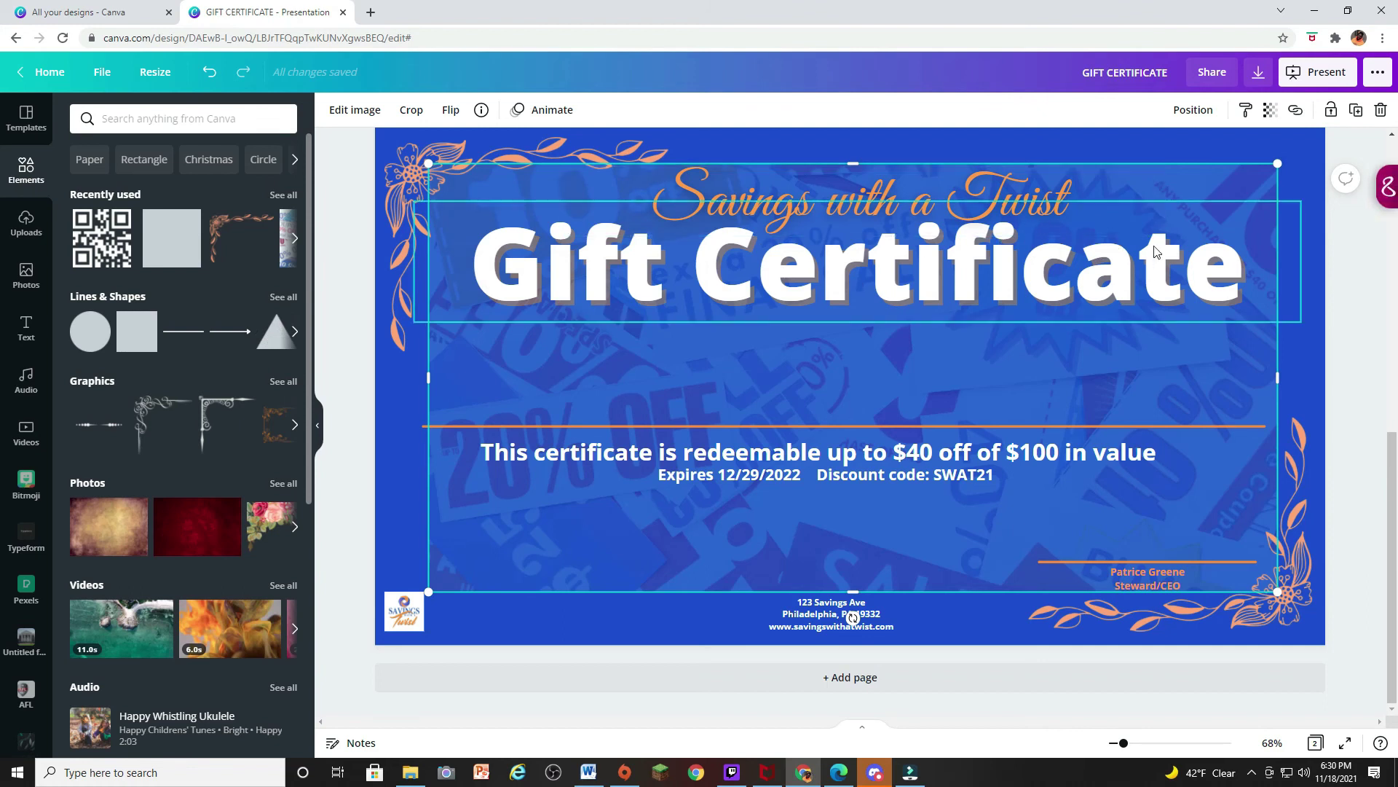
Duplicate page 2, then add a shrunken QR code at the new page's lower-left.
{"action": "scroll", "coordinate": [1224, 218], "scroll_direction": "up", "scroll_amount": 3}
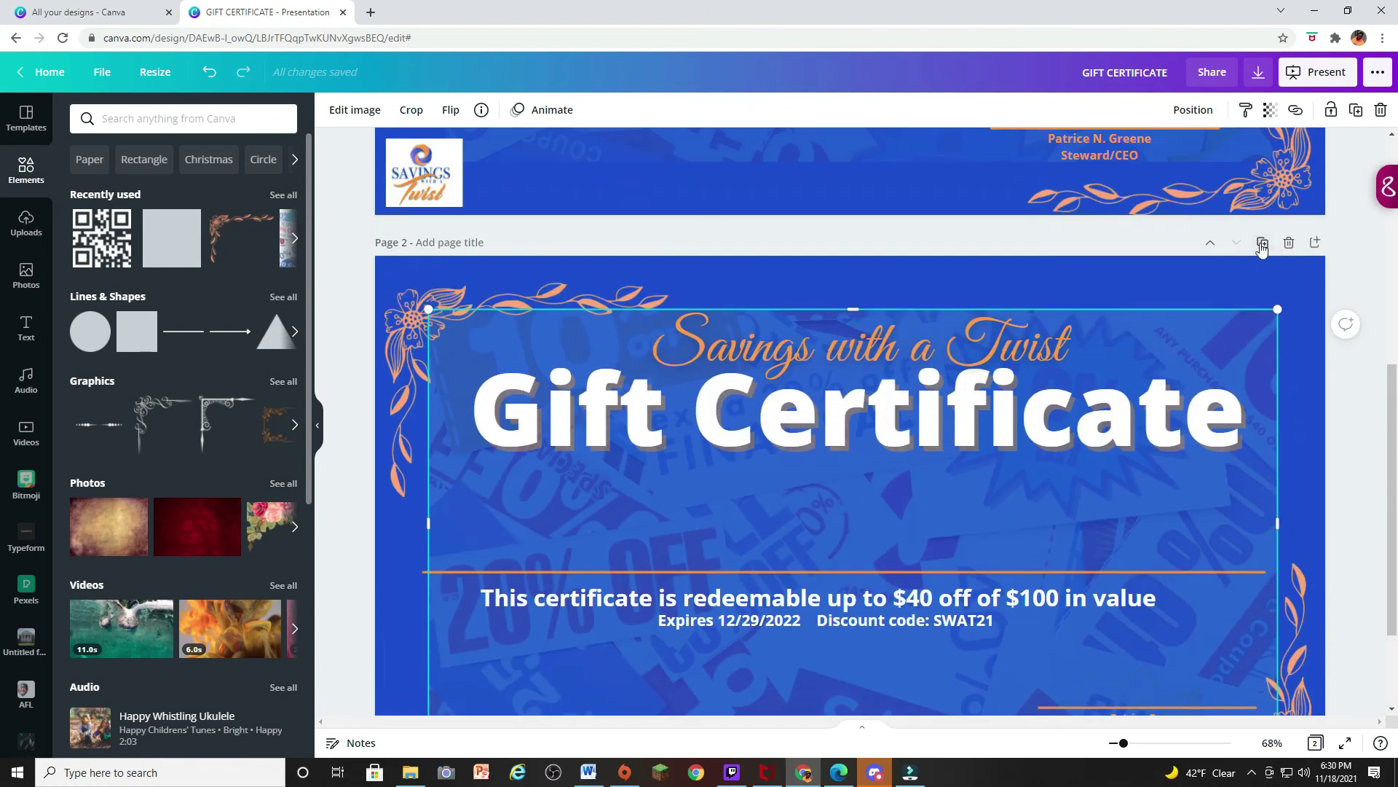
{"action": "left_click", "coordinate": [1261, 245]}
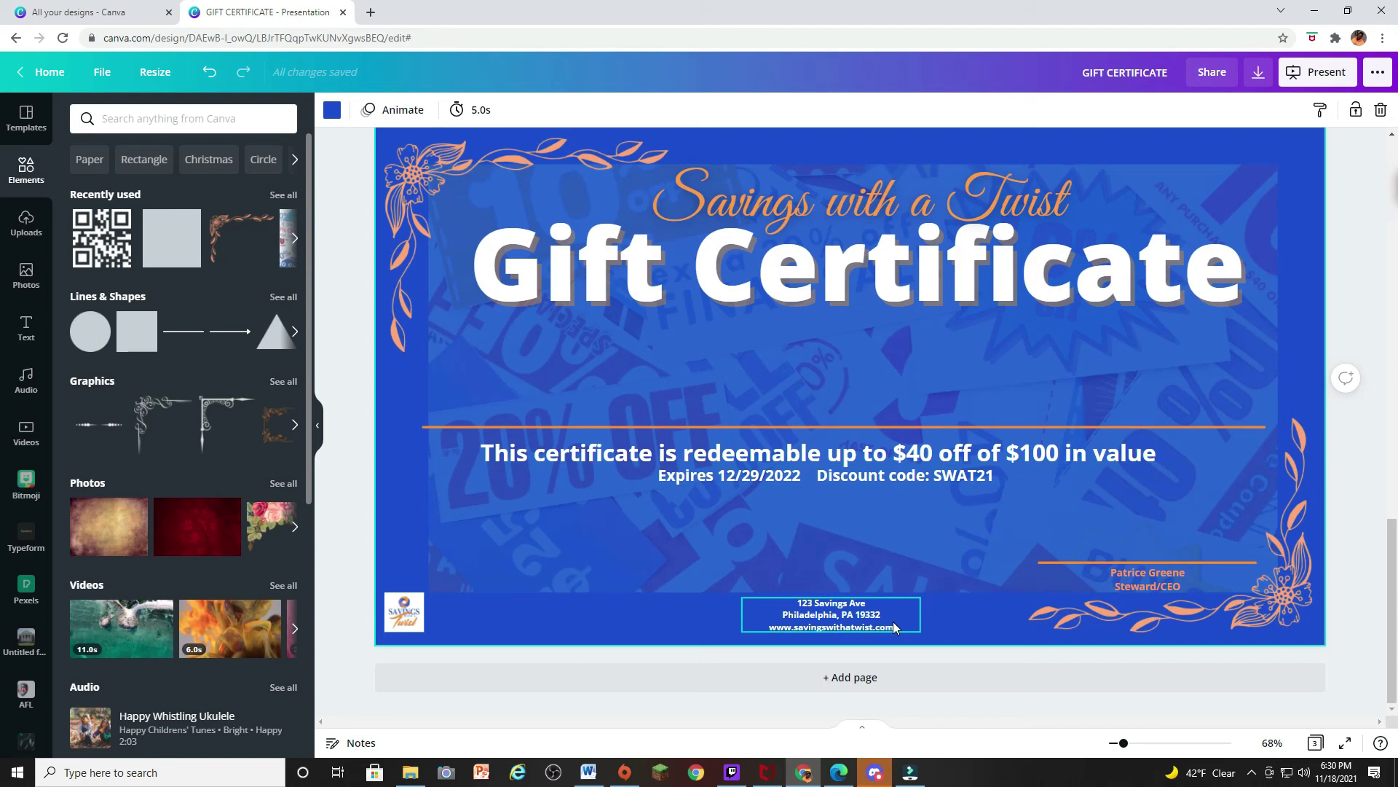
{"action": "left_click", "coordinate": [102, 237]}
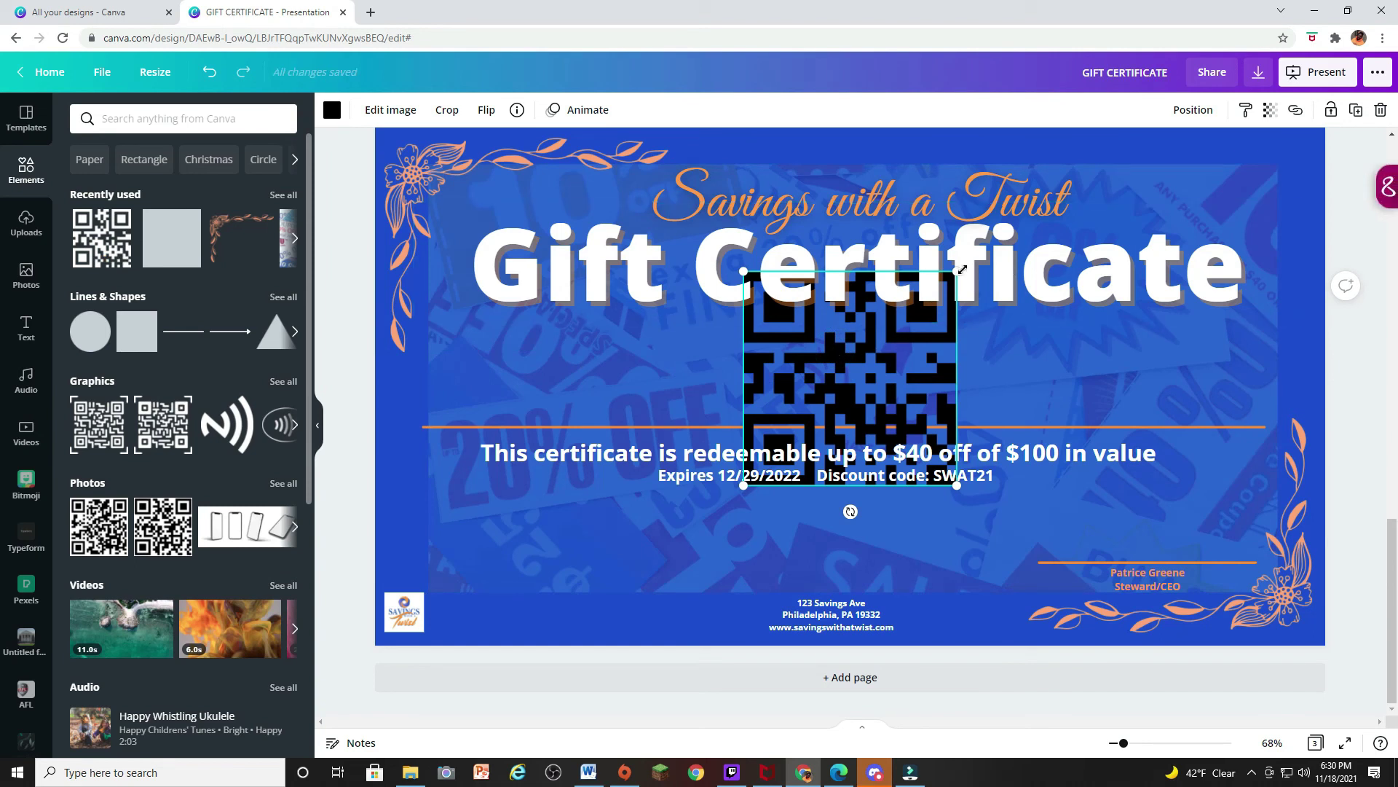
{"action": "left_click_drag", "start_coordinate": [957, 271], "coordinate": [843, 366]}
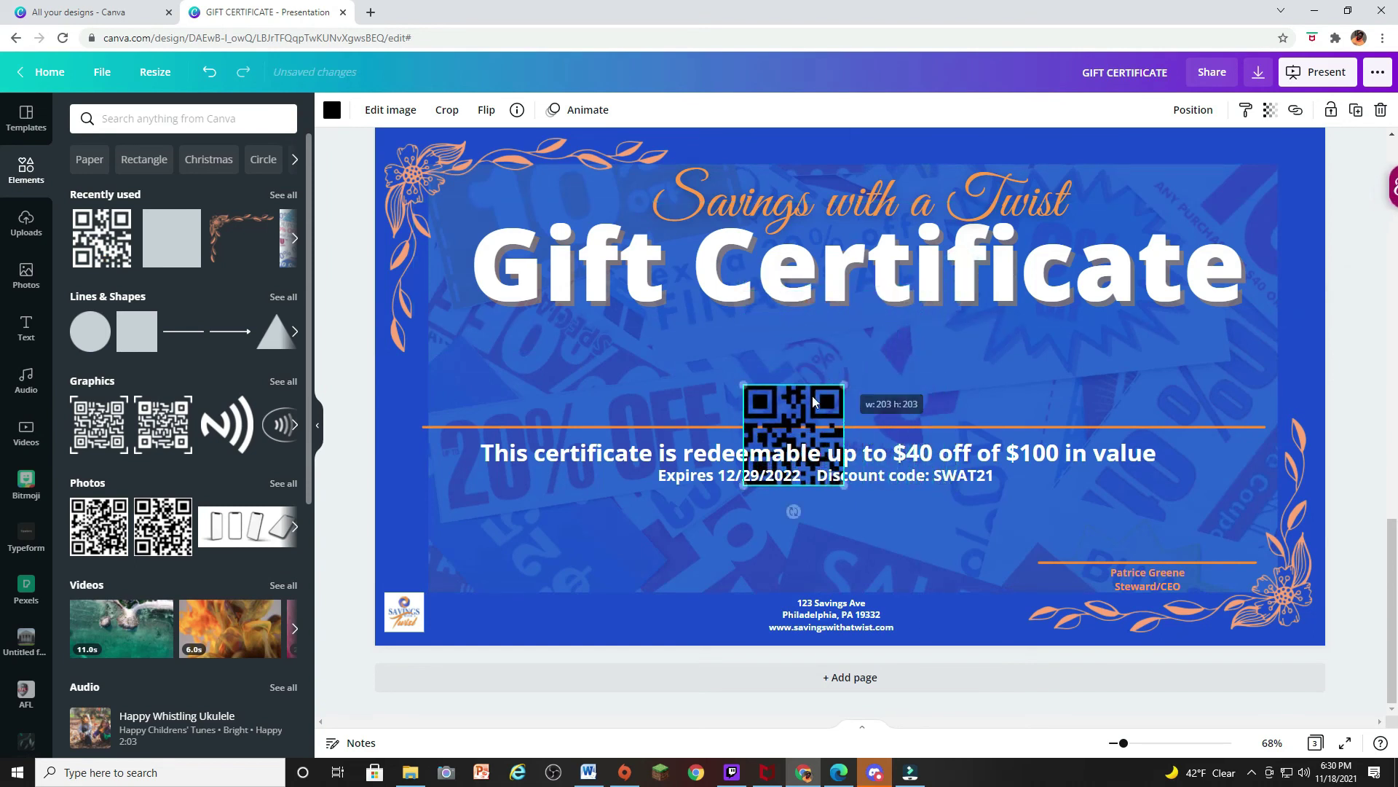
{"action": "left_click_drag", "start_coordinate": [788, 412], "coordinate": [558, 557]}
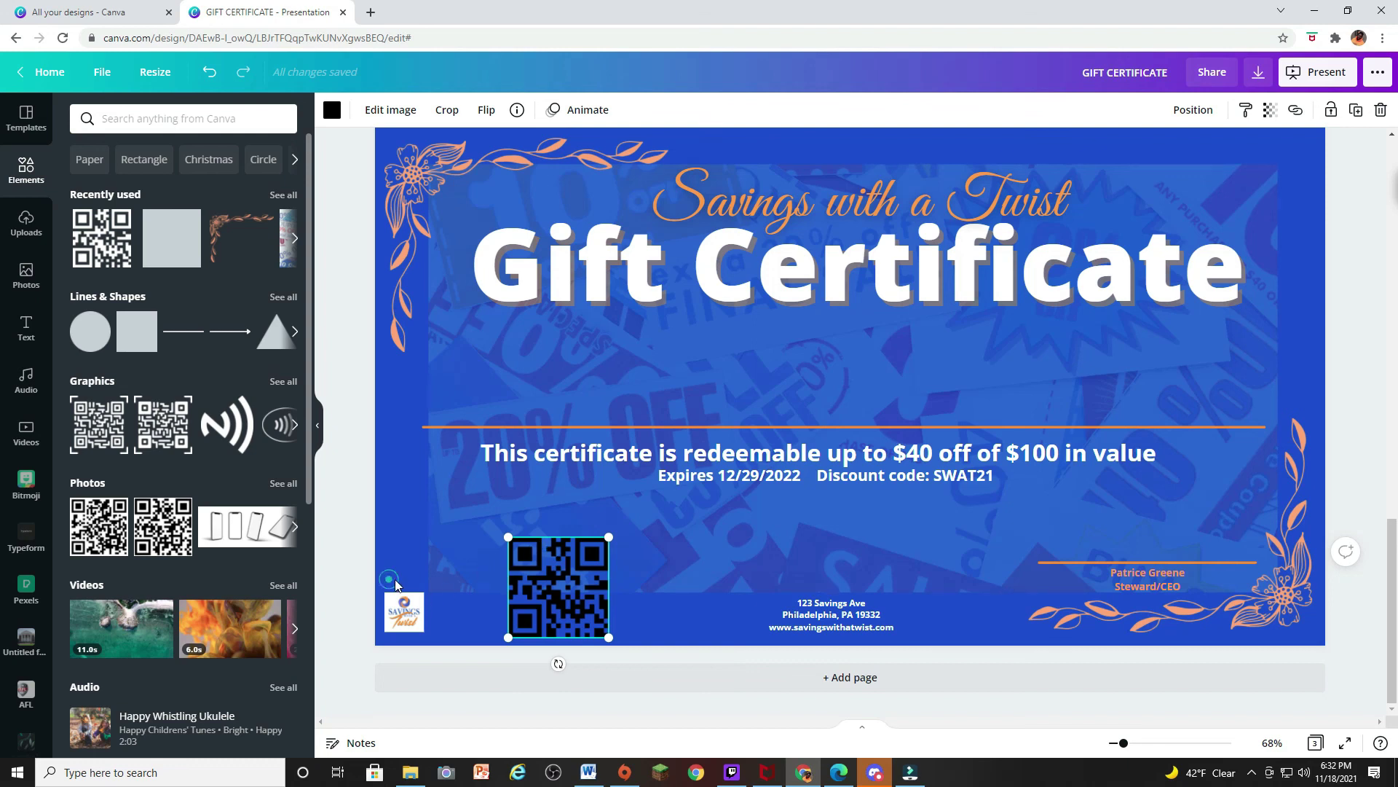
Move the logo to sit beside the address and shrink the QR code further.
{"action": "left_click", "coordinate": [436, 607]}
{"action": "left_click", "coordinate": [436, 604]}
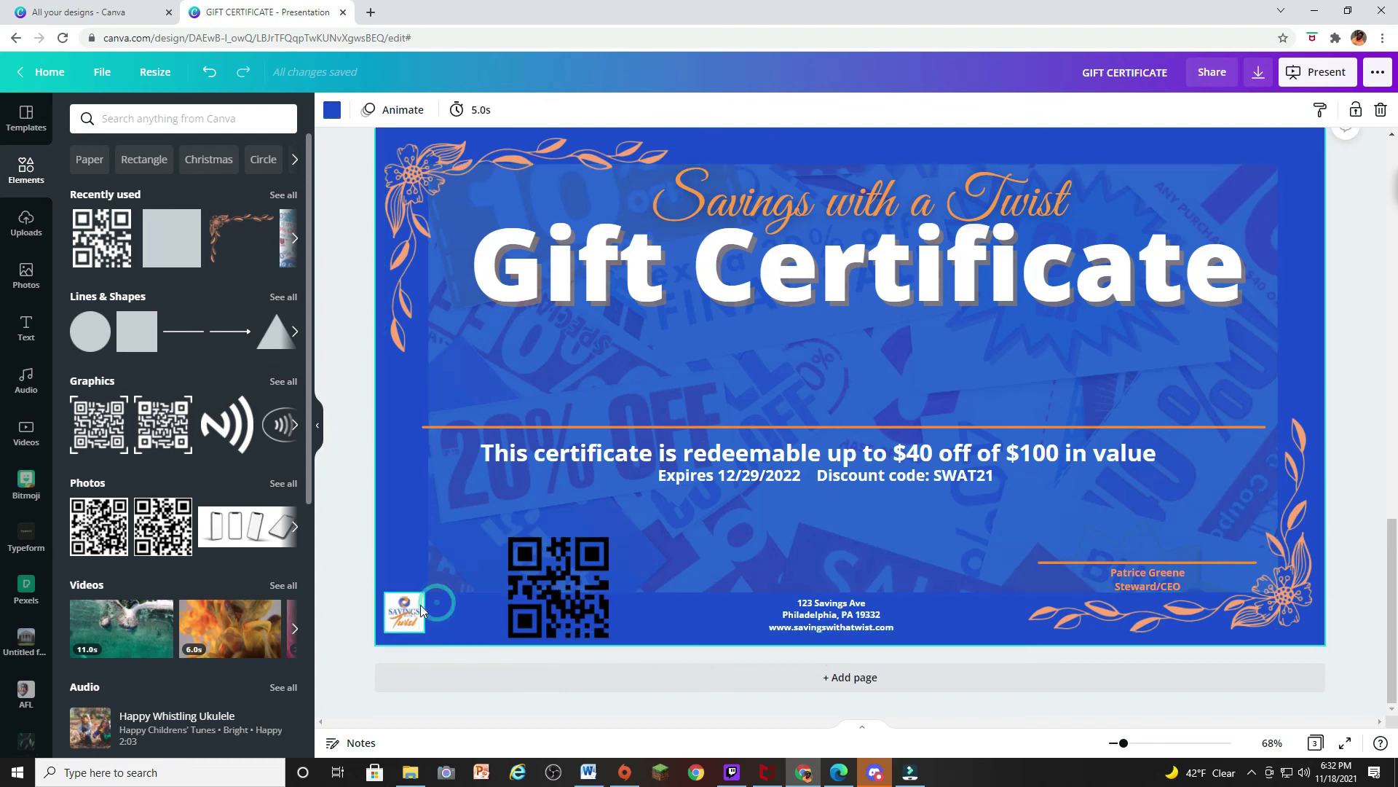
{"action": "left_click", "coordinate": [380, 584]}
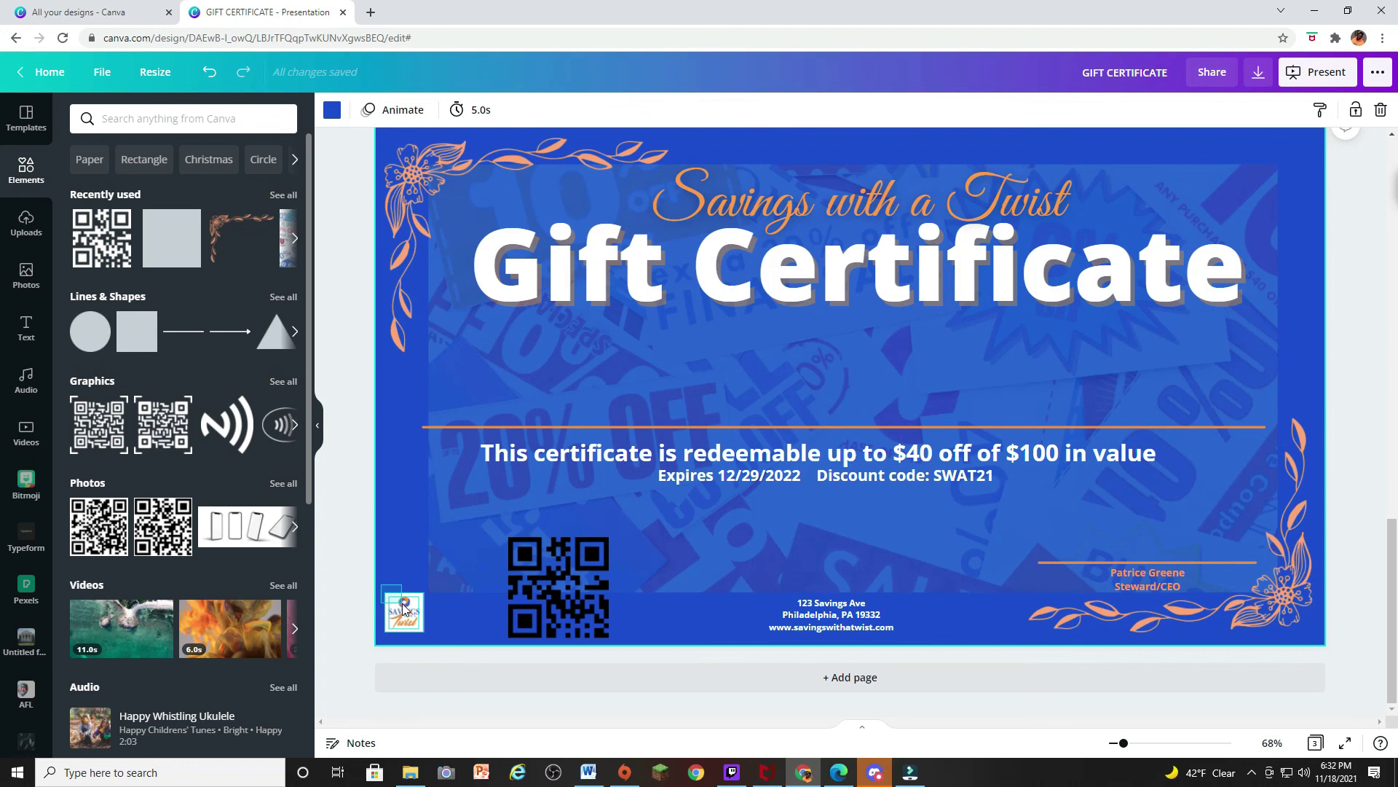
{"action": "left_click", "coordinate": [402, 610]}
{"action": "mouse_move", "coordinate": [422, 606]}
{"action": "left_mouse_down"}
{"action": "mouse_move", "coordinate": [669, 609]}
{"action": "mouse_move", "coordinate": [447, 599]}
{"action": "left_mouse_up"}
{"action": "left_click_drag", "start_coordinate": [490, 531], "coordinate": [461, 561]}
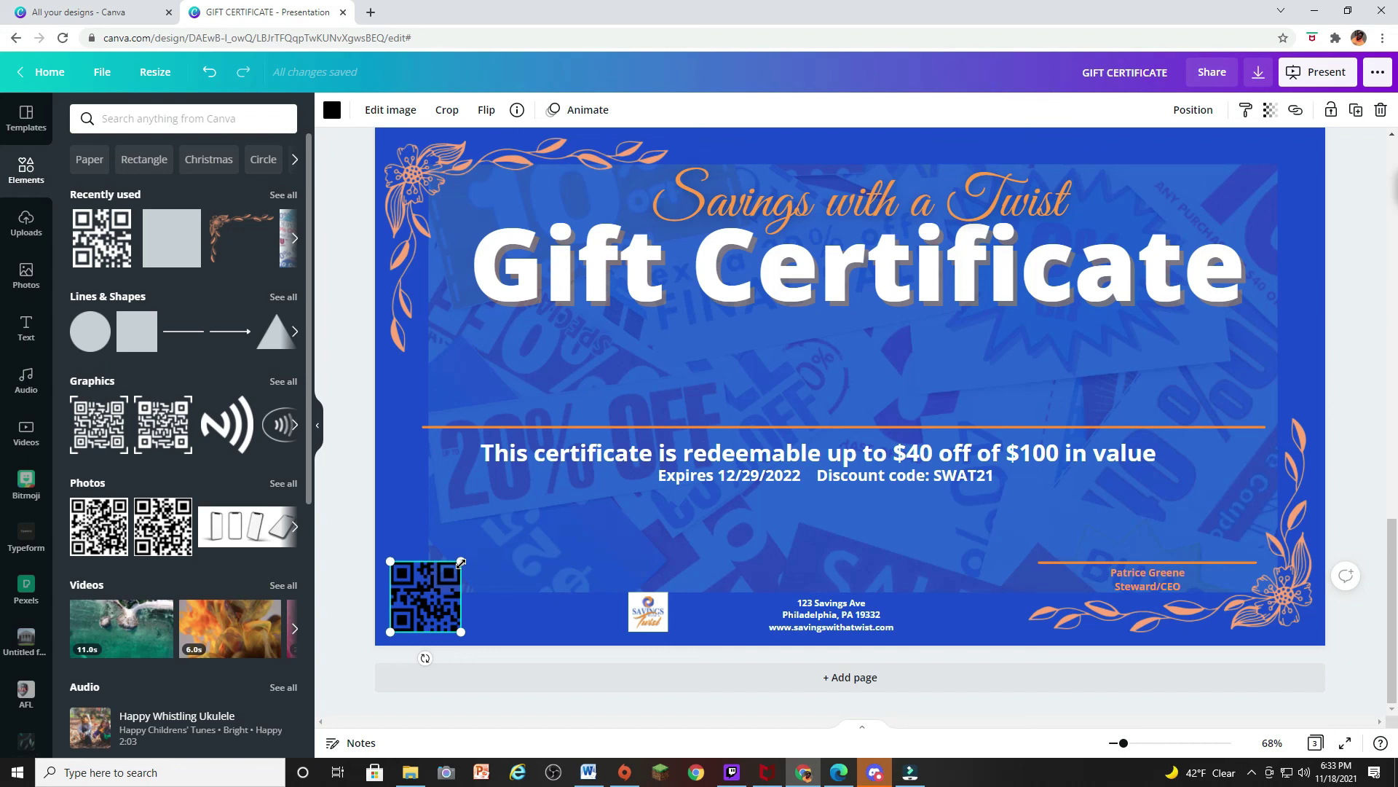
{"action": "left_click", "coordinate": [534, 600]}
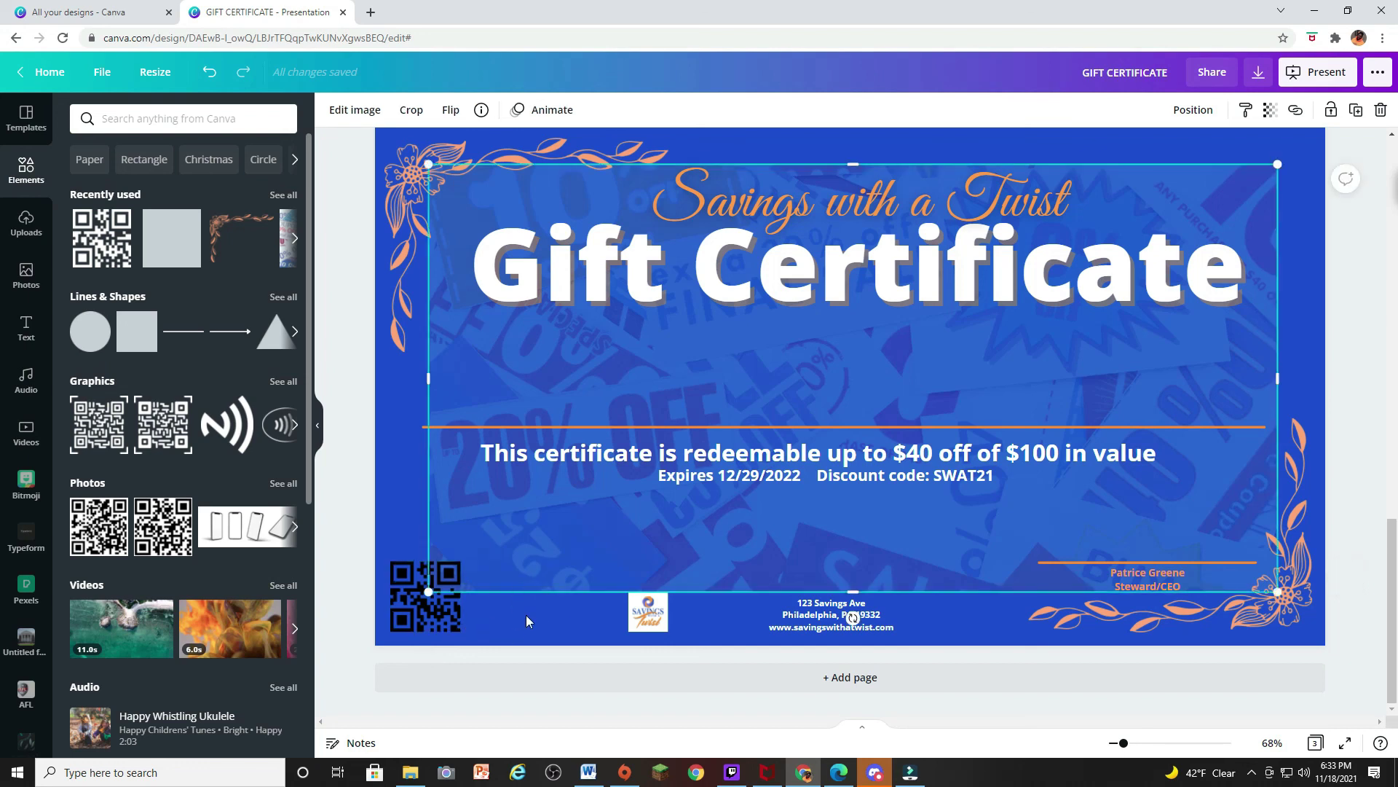
{"action": "left_click", "coordinate": [523, 614]}
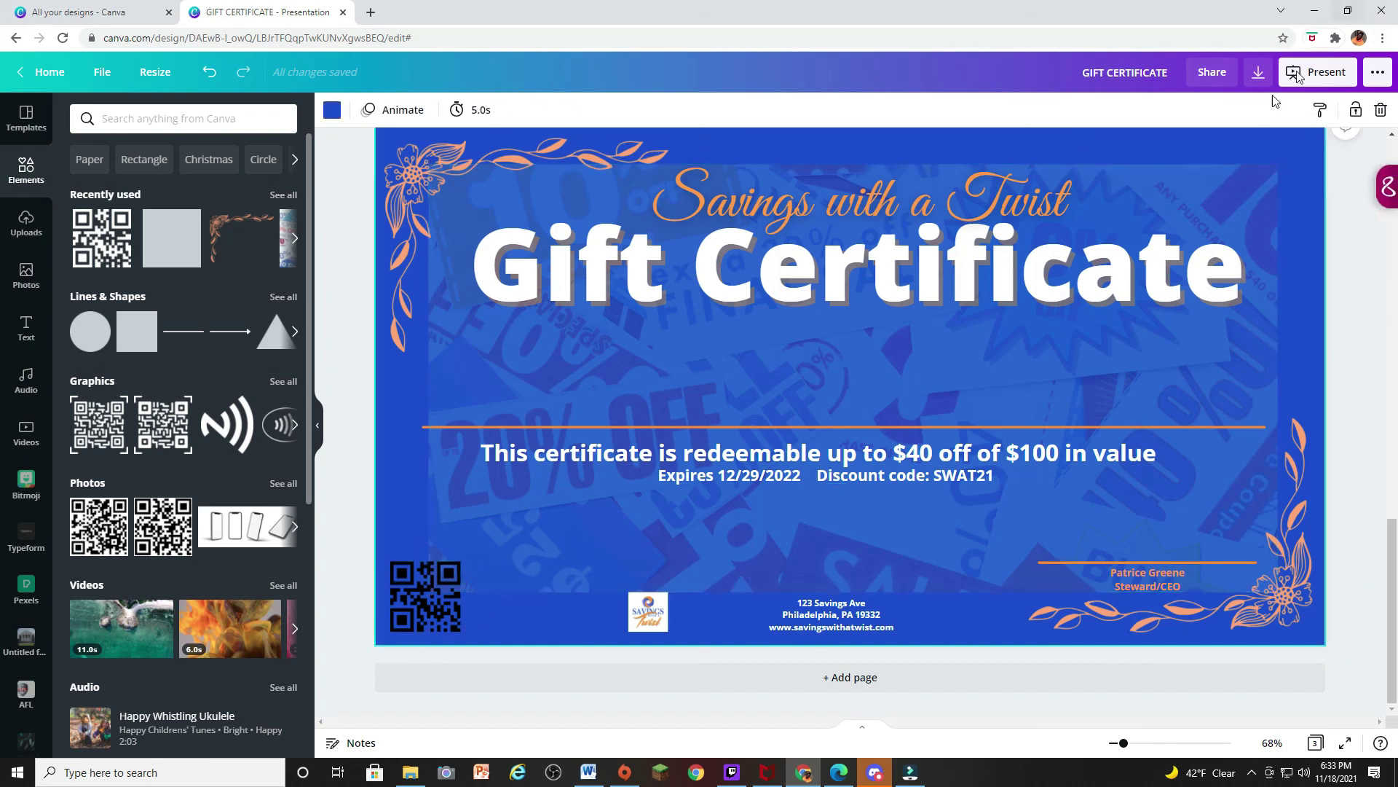
{"action": "left_click", "coordinate": [410, 604]}
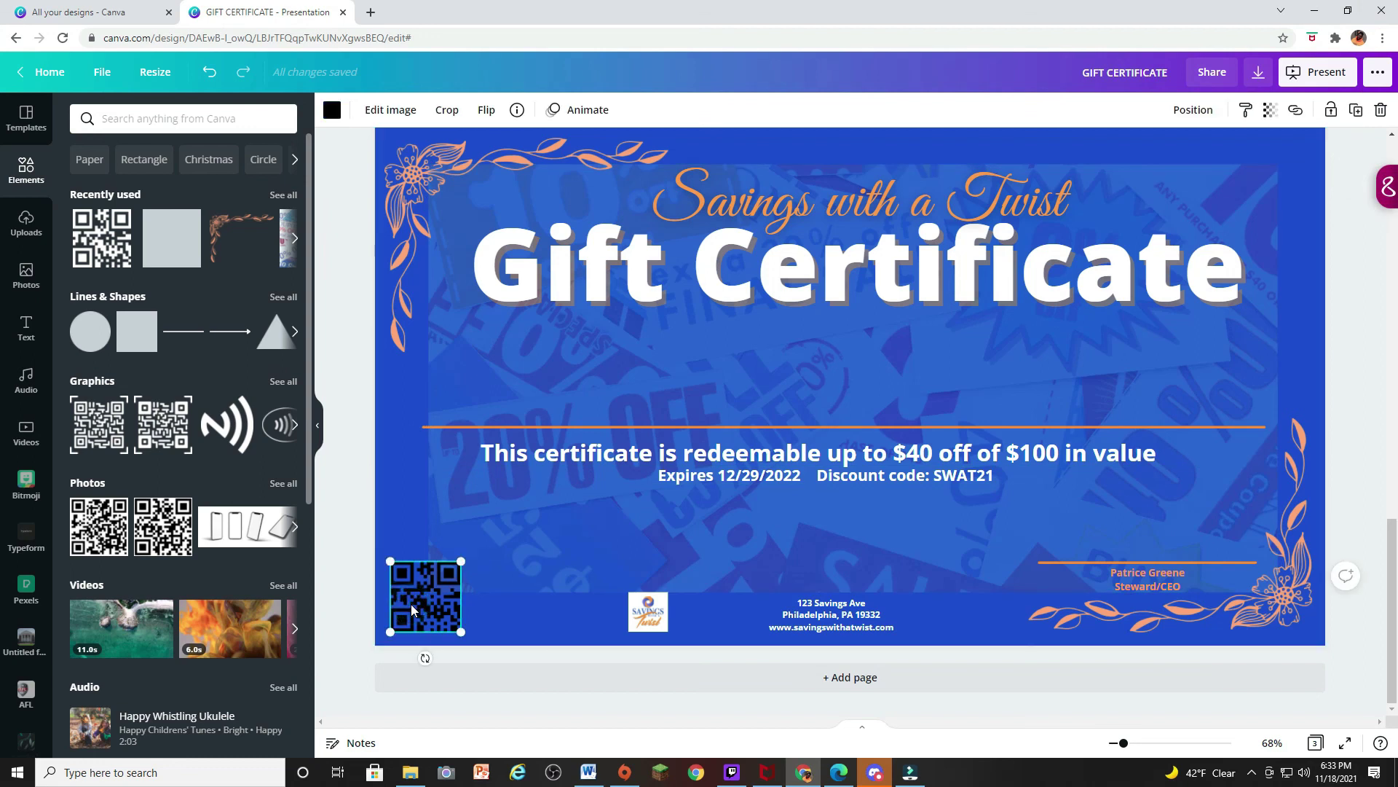
{"action": "left_click", "coordinate": [1298, 111]}
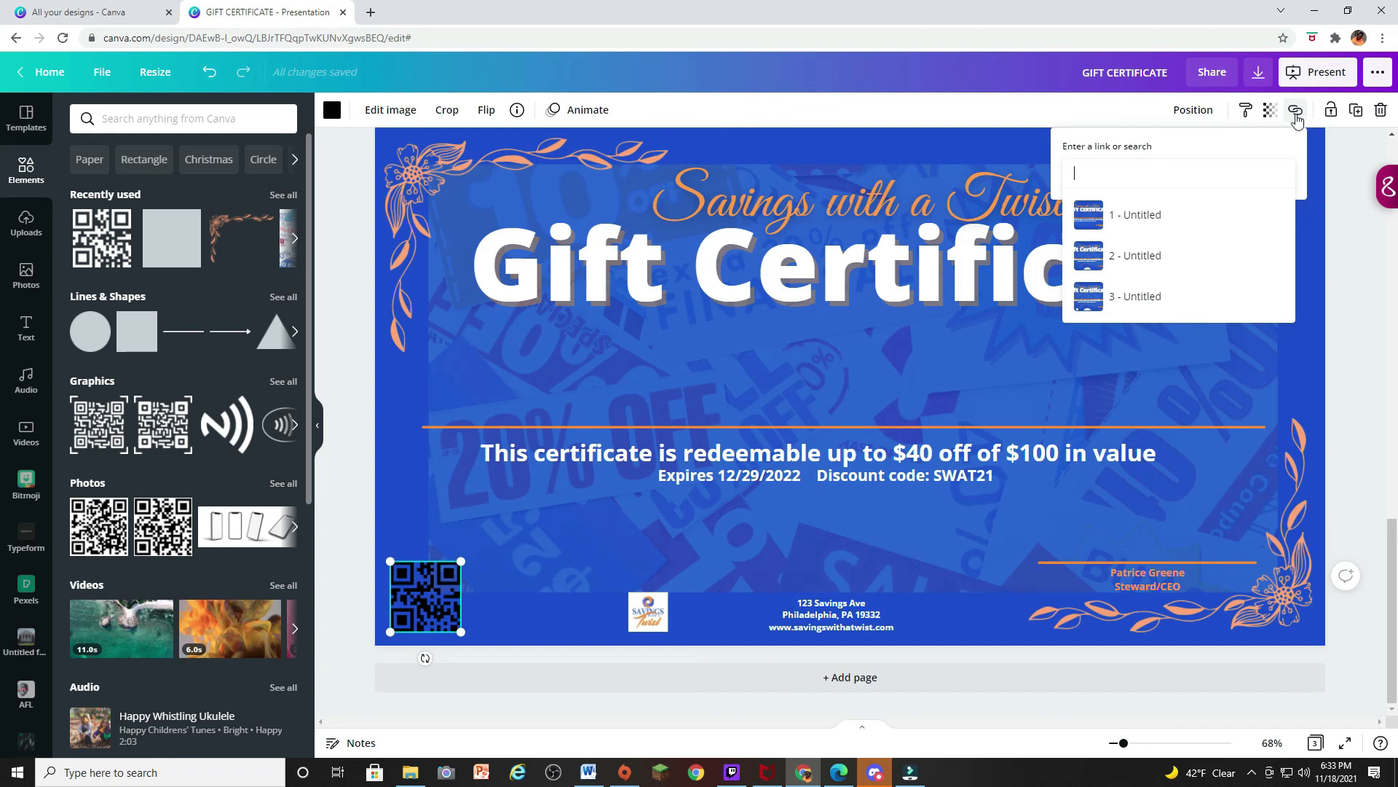
{"action": "left_click", "coordinate": [1142, 296]}
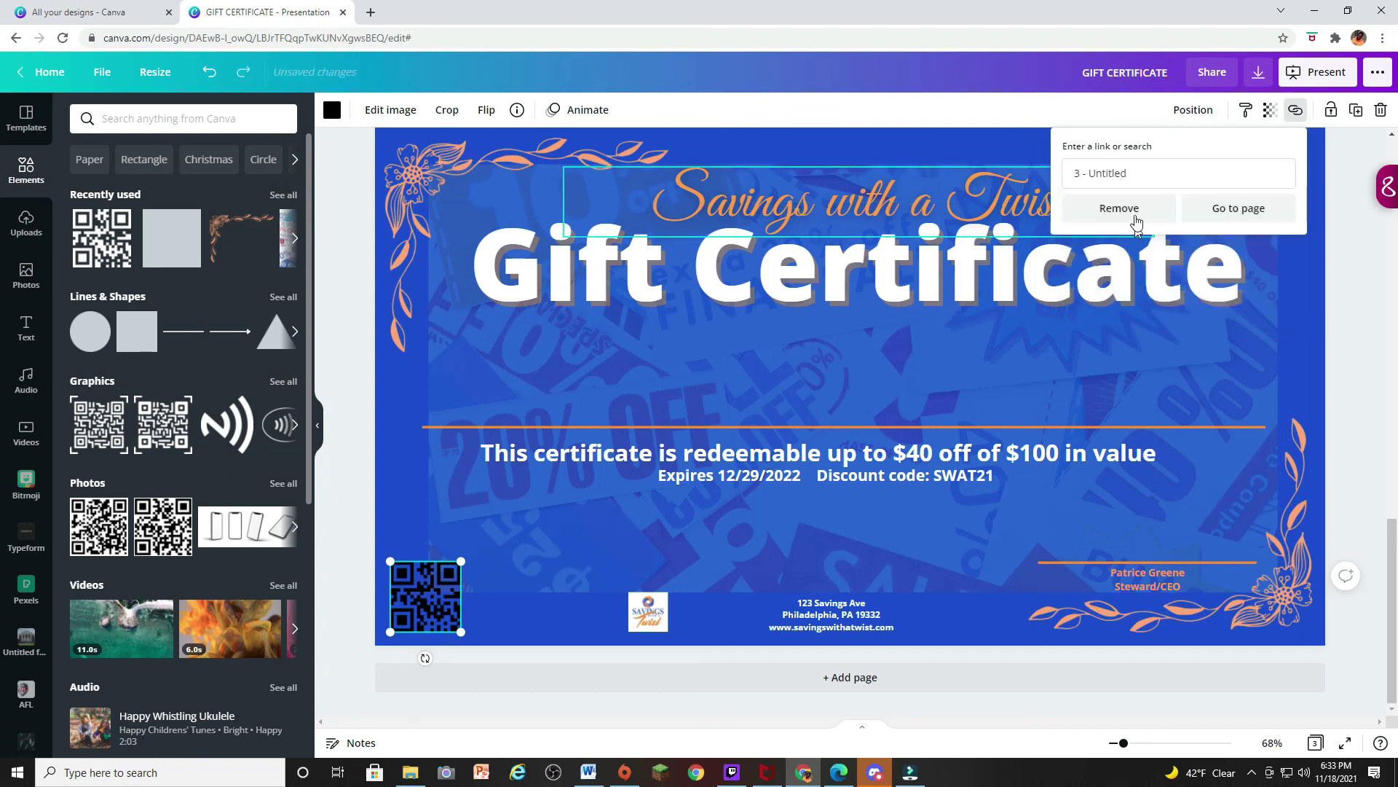
{"action": "left_click", "coordinate": [1137, 171]}
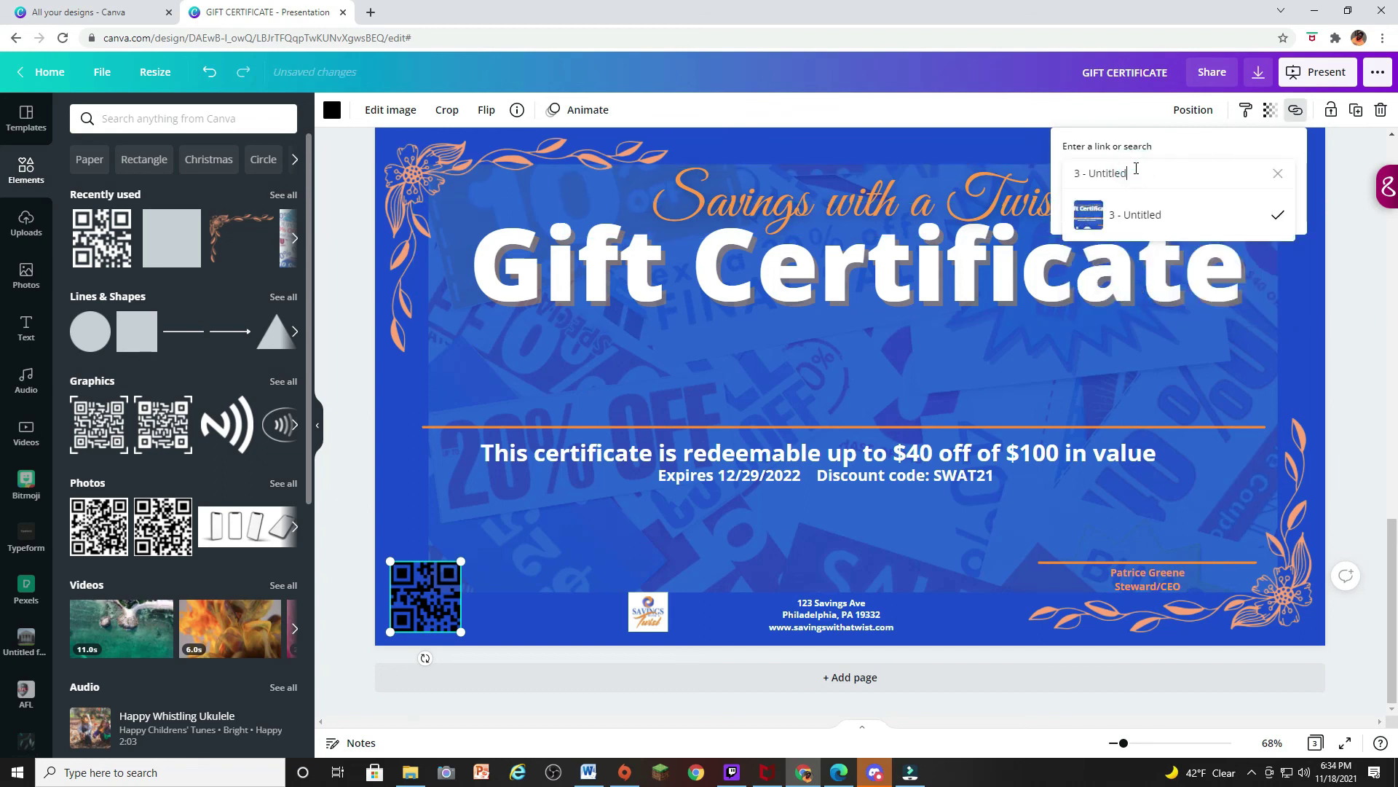
{"action": "type", "text": "w"}
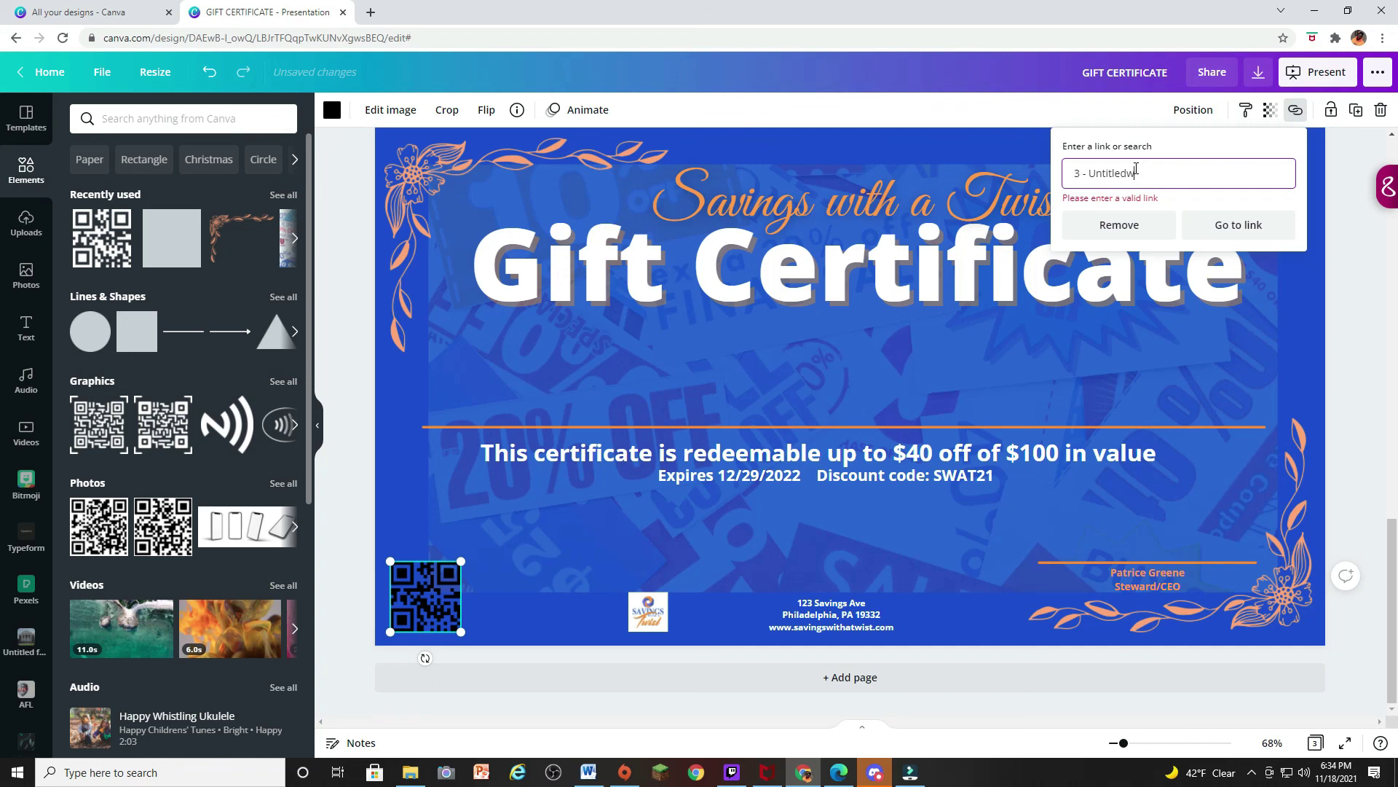
{"action": "key", "text": "BackSpace"}
{"action": "key", "text": "BackSpace"}
{"action": "key", "text": "BackSpace"}
{"action": "key", "text": "BackSpace"}
{"action": "key", "text": "BackSpace"}
{"action": "key", "text": "BackSpace"}
{"action": "key", "text": "BackSpace"}
{"action": "key", "text": "BackSpace"}
{"action": "key", "text": "BackSpace"}
{"action": "key", "text": "BackSpace"}
{"action": "key", "text": "BackSpace"}
{"action": "key", "text": "BackSpace"}
{"action": "key", "text": "BackSpace"}
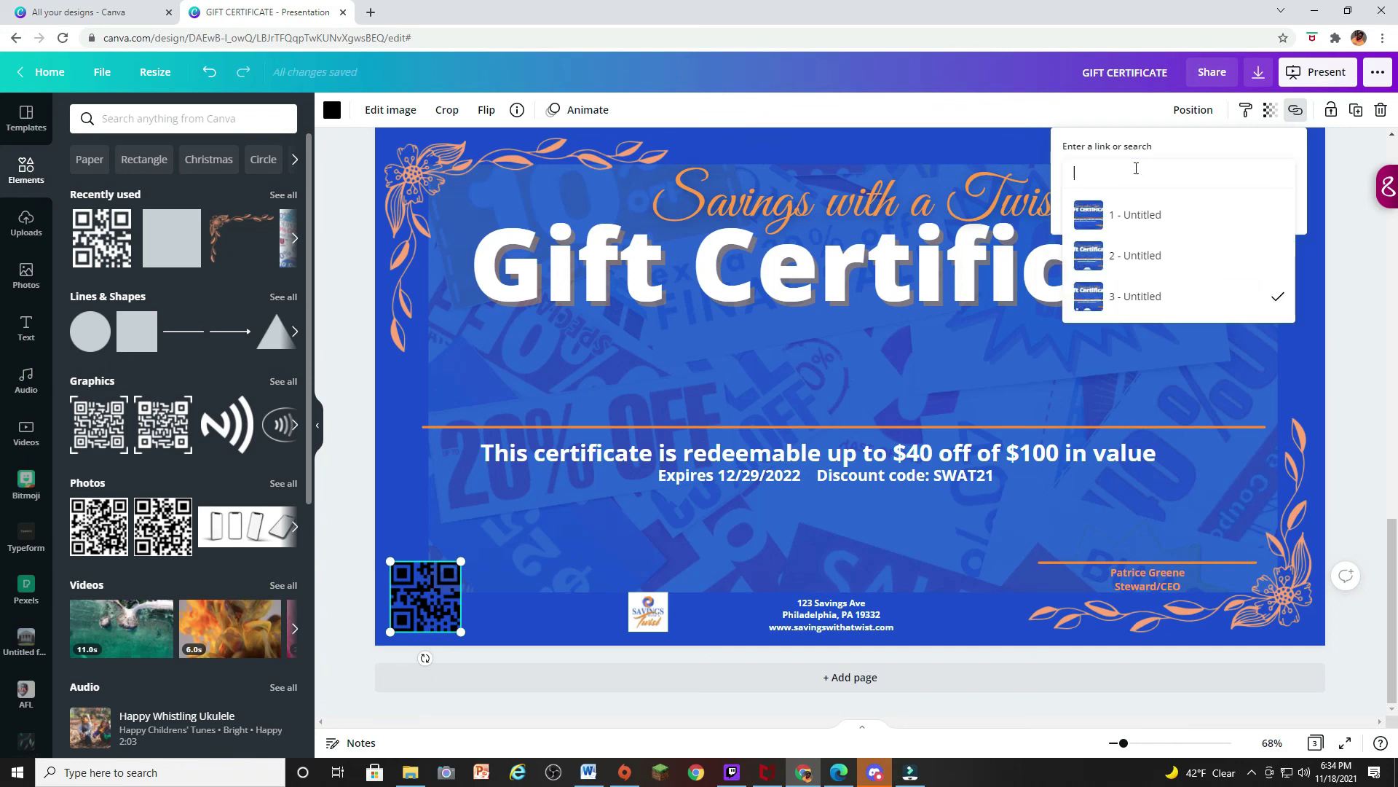
{"action": "type", "text": "www."}
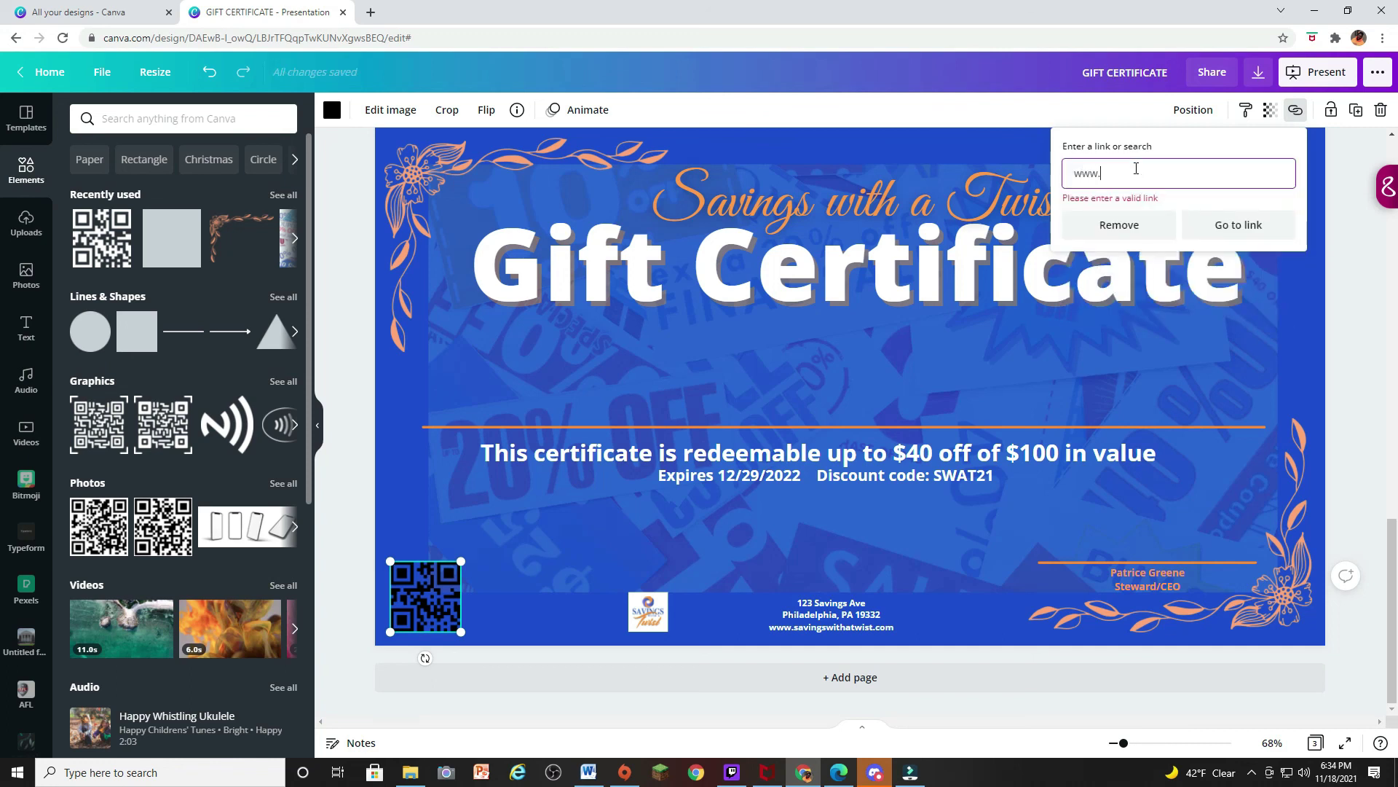
{"action": "type", "text": "savingswitha"}
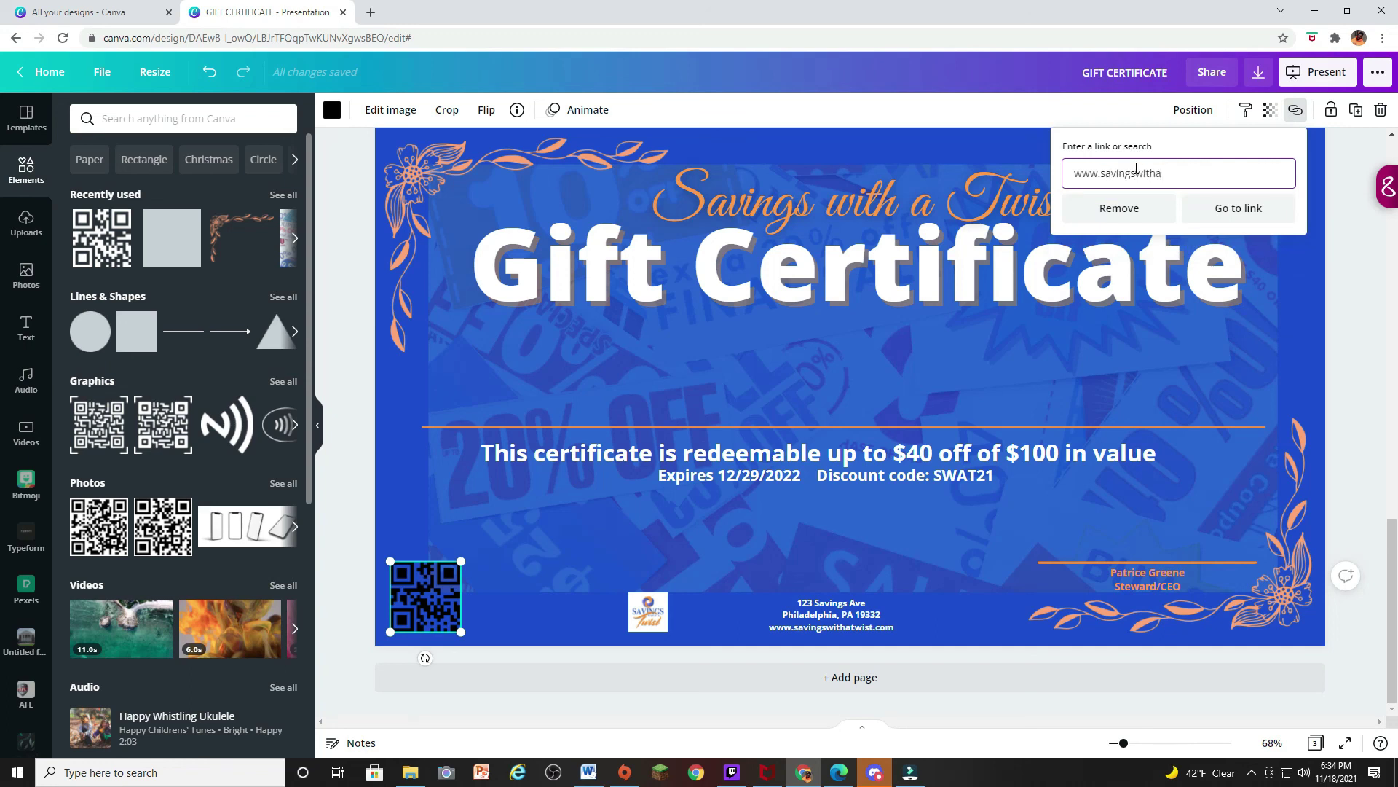
{"action": "type", "text": " wist.com"}
Test the QR link by opening the store website in a new tab, then return to the certificate.
{"action": "left_click", "coordinate": [1237, 211]}
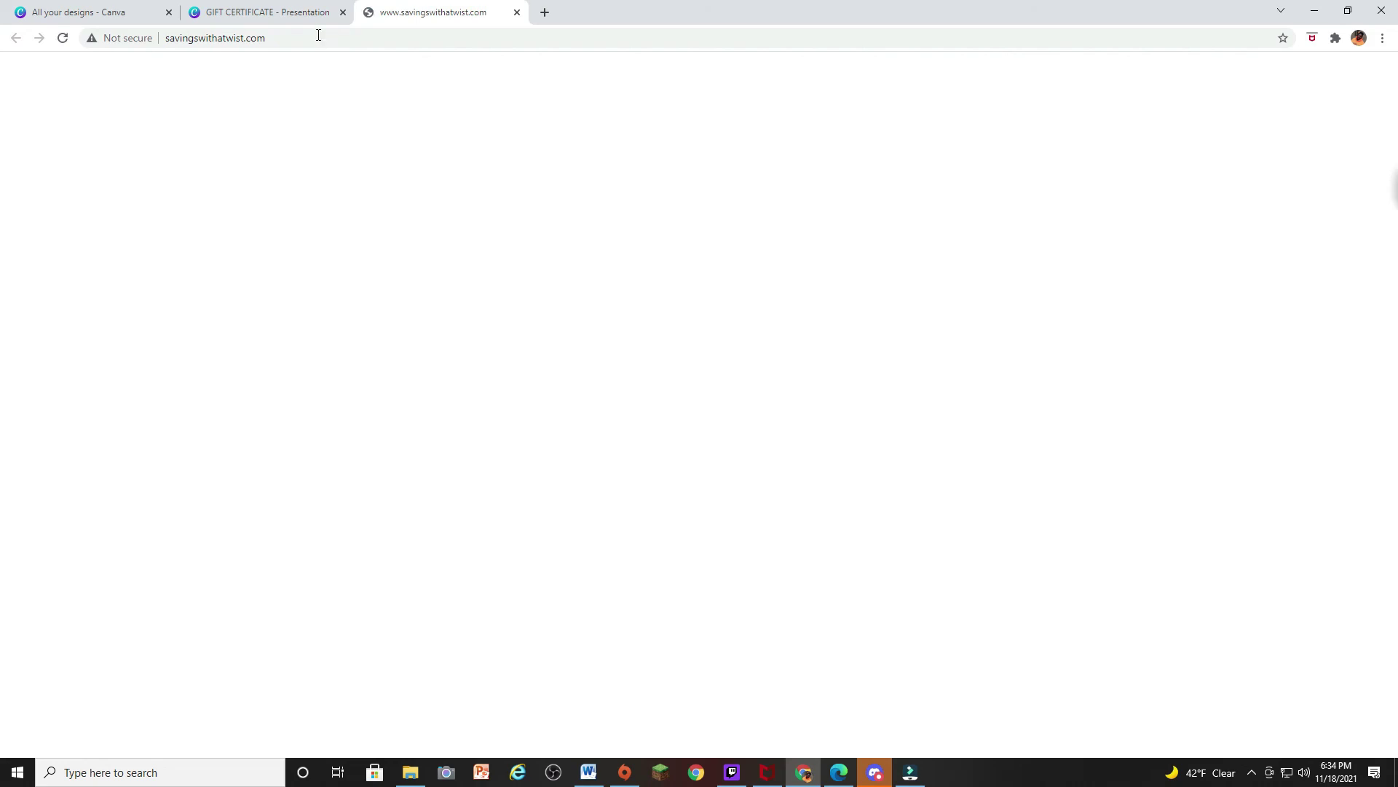
{"action": "left_click", "coordinate": [305, 13]}
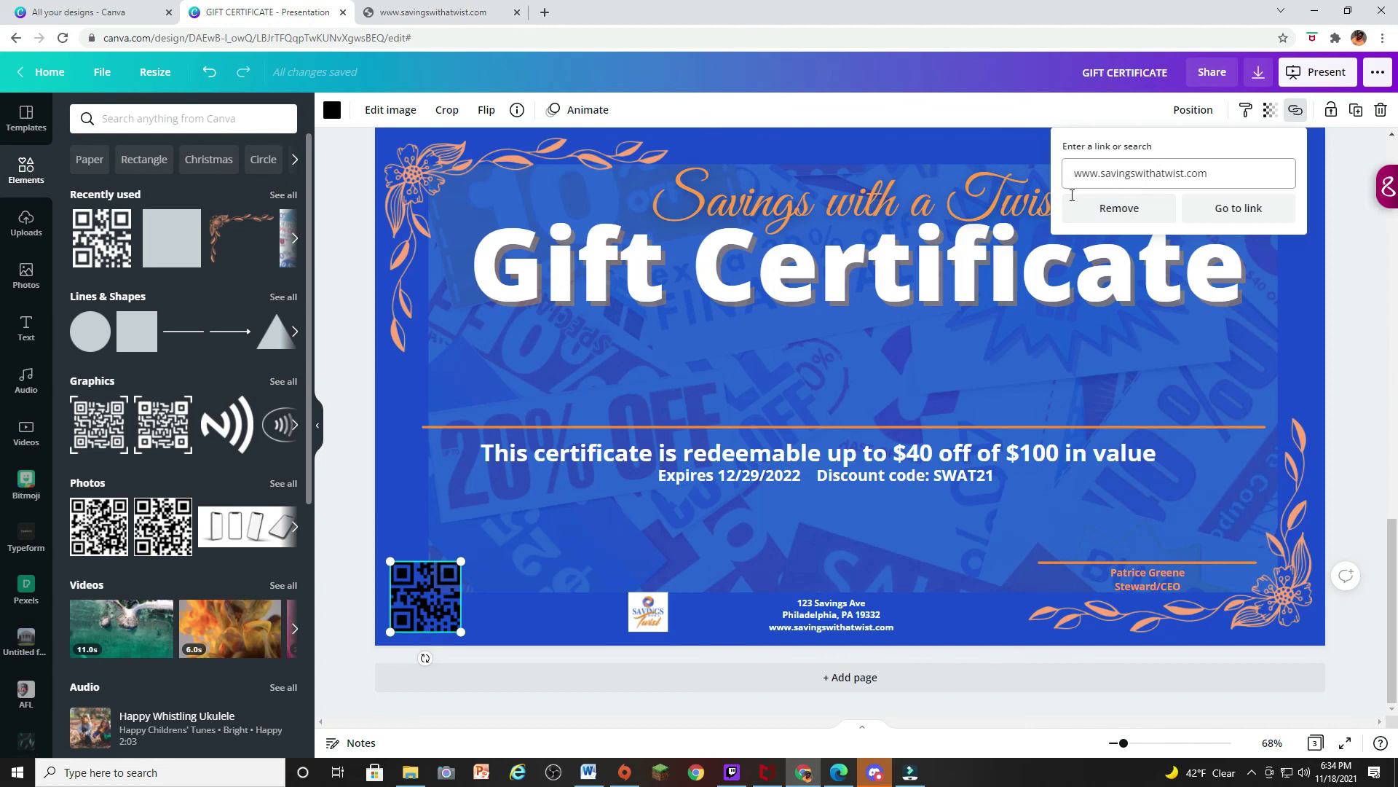
{"action": "left_click", "coordinate": [575, 588]}
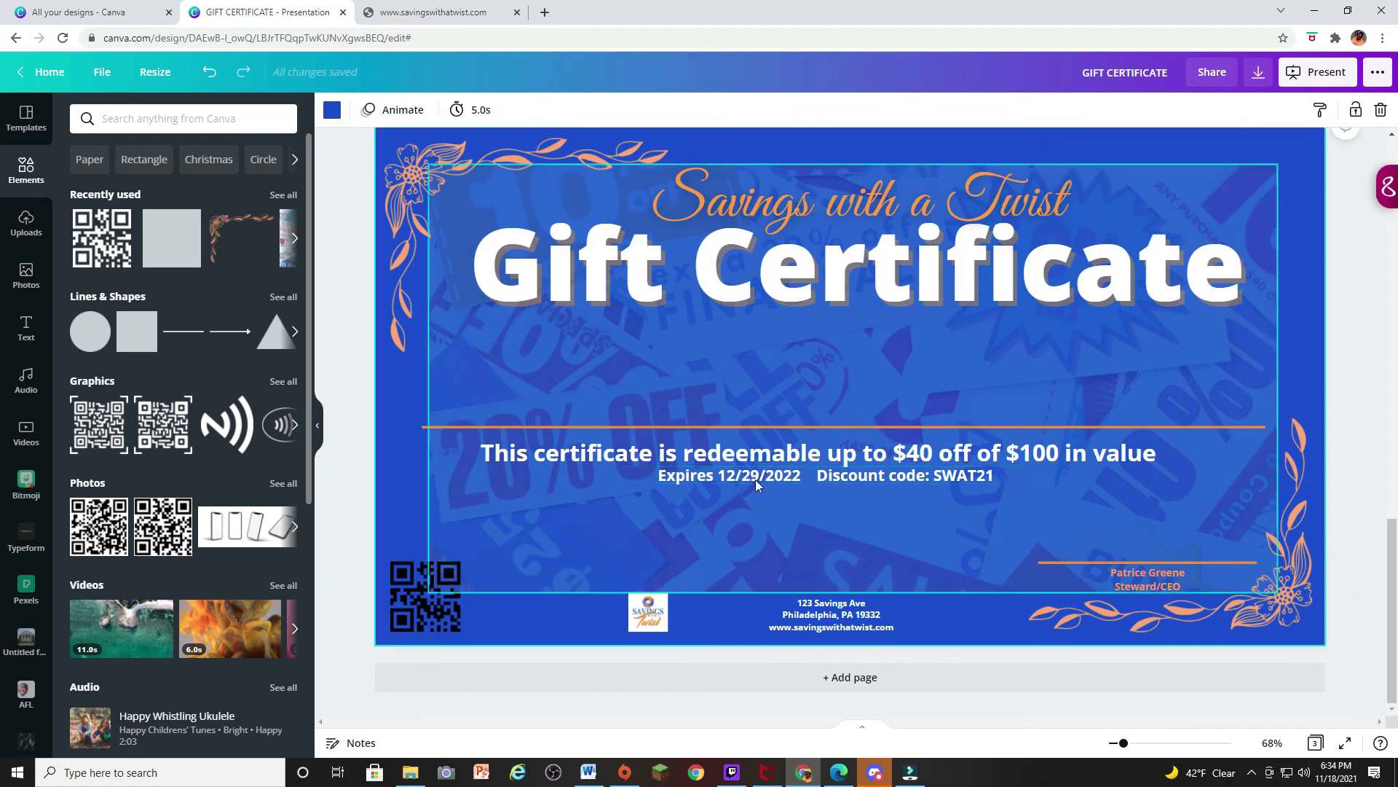
{"action": "left_click", "coordinate": [423, 612]}
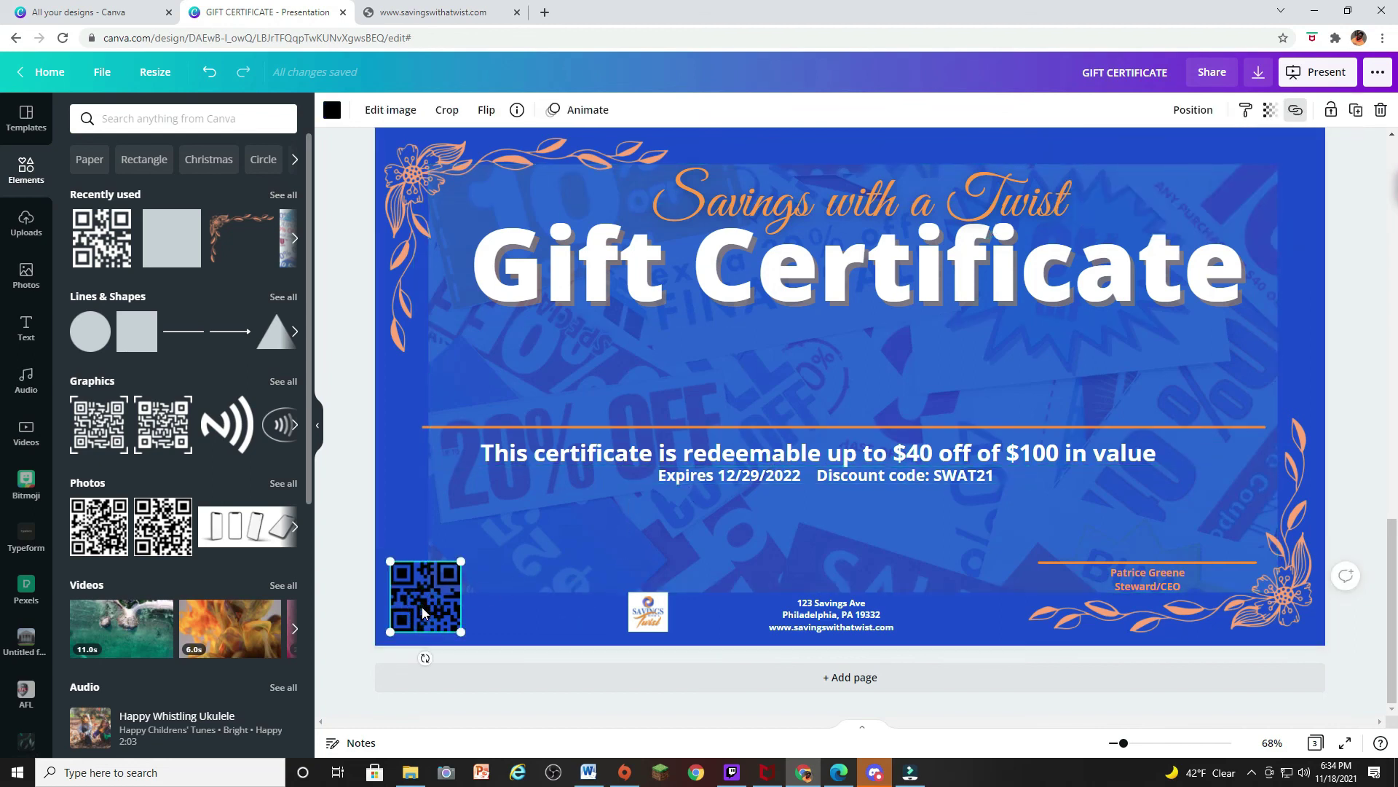
{"action": "left_click", "coordinate": [1296, 119]}
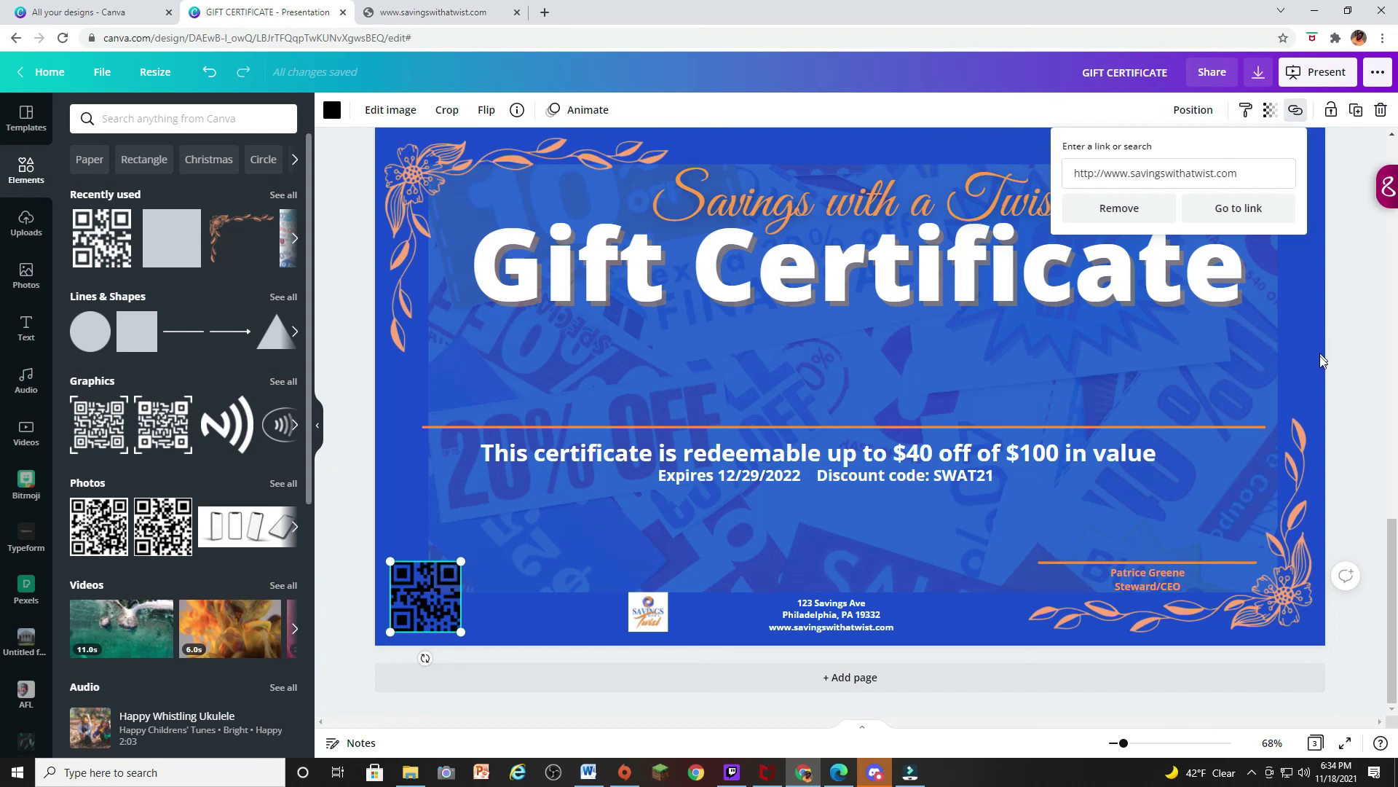
{"action": "left_click", "coordinate": [1296, 119]}
{"action": "scroll", "coordinate": [1056, 539], "scroll_direction": "up", "scroll_amount": 4}
{"action": "scroll", "coordinate": [1054, 539], "scroll_direction": "up", "scroll_amount": 12}
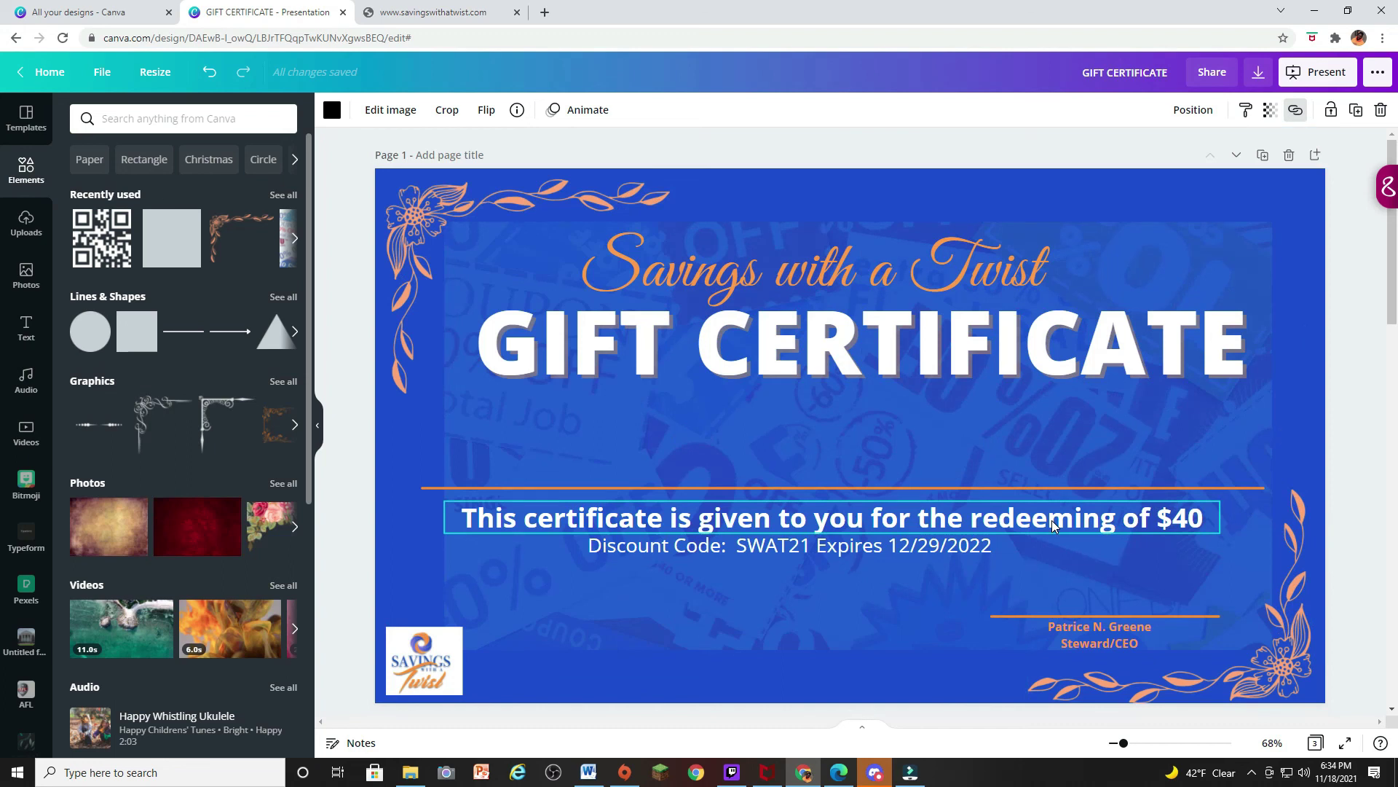
{"action": "scroll", "coordinate": [1052, 520], "scroll_direction": "down", "scroll_amount": 8}
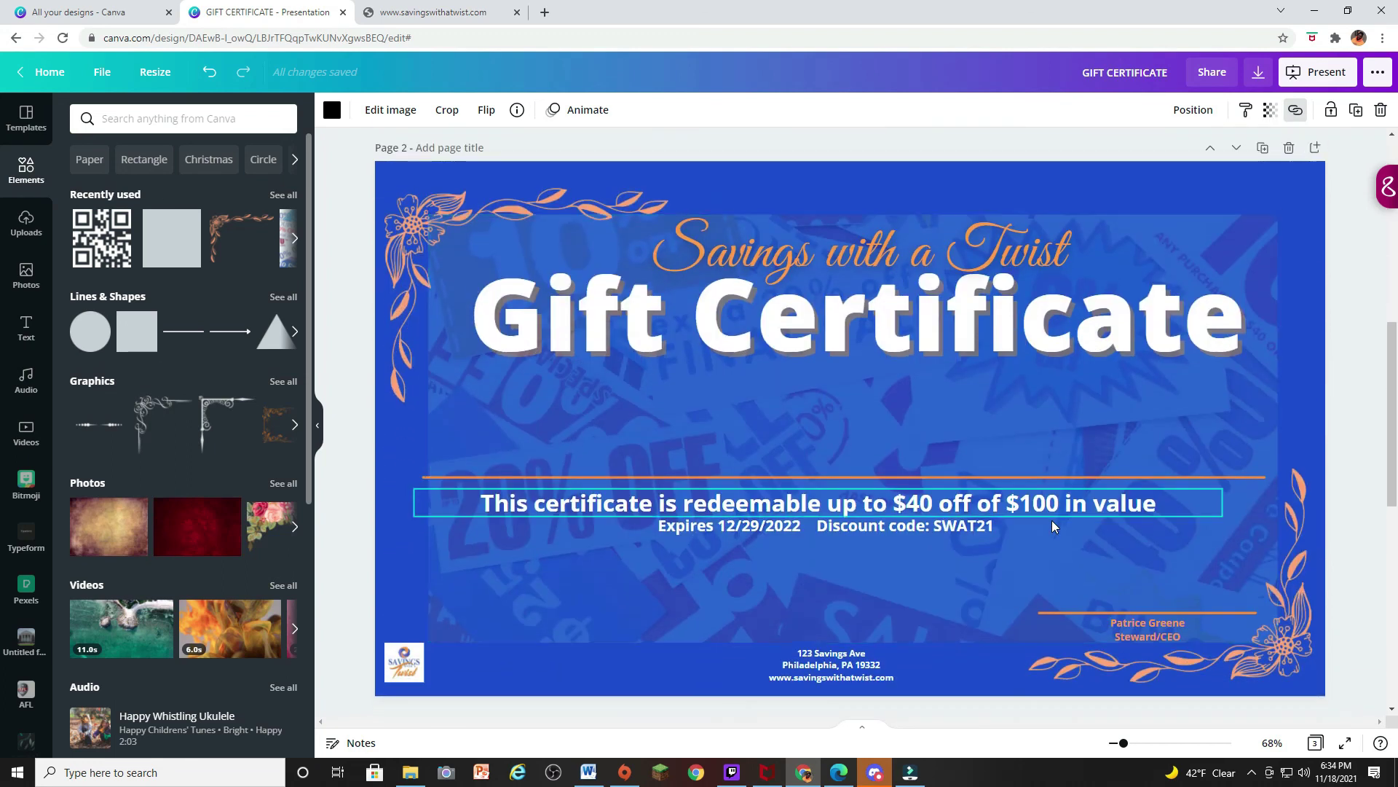
{"action": "scroll", "coordinate": [1052, 520], "scroll_direction": "down", "scroll_amount": 8}
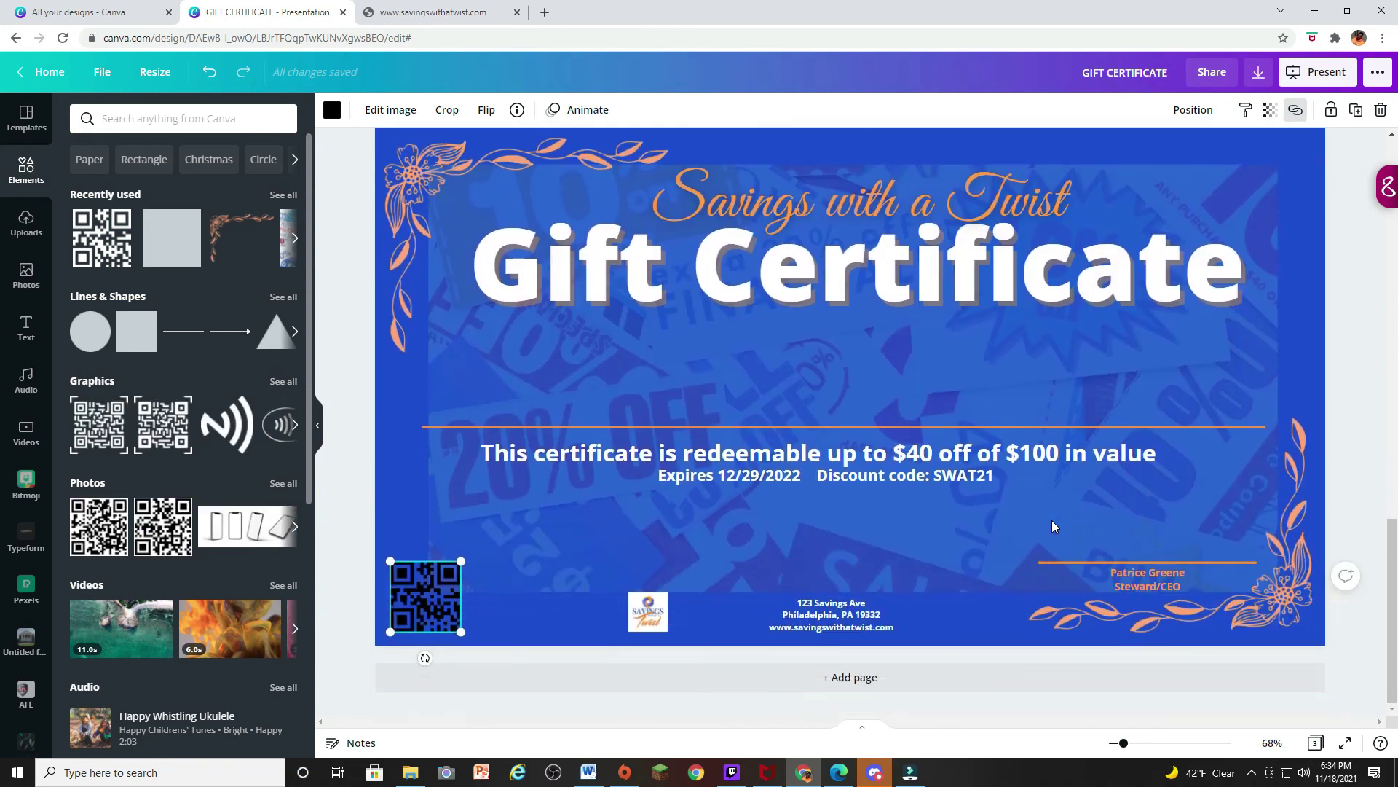